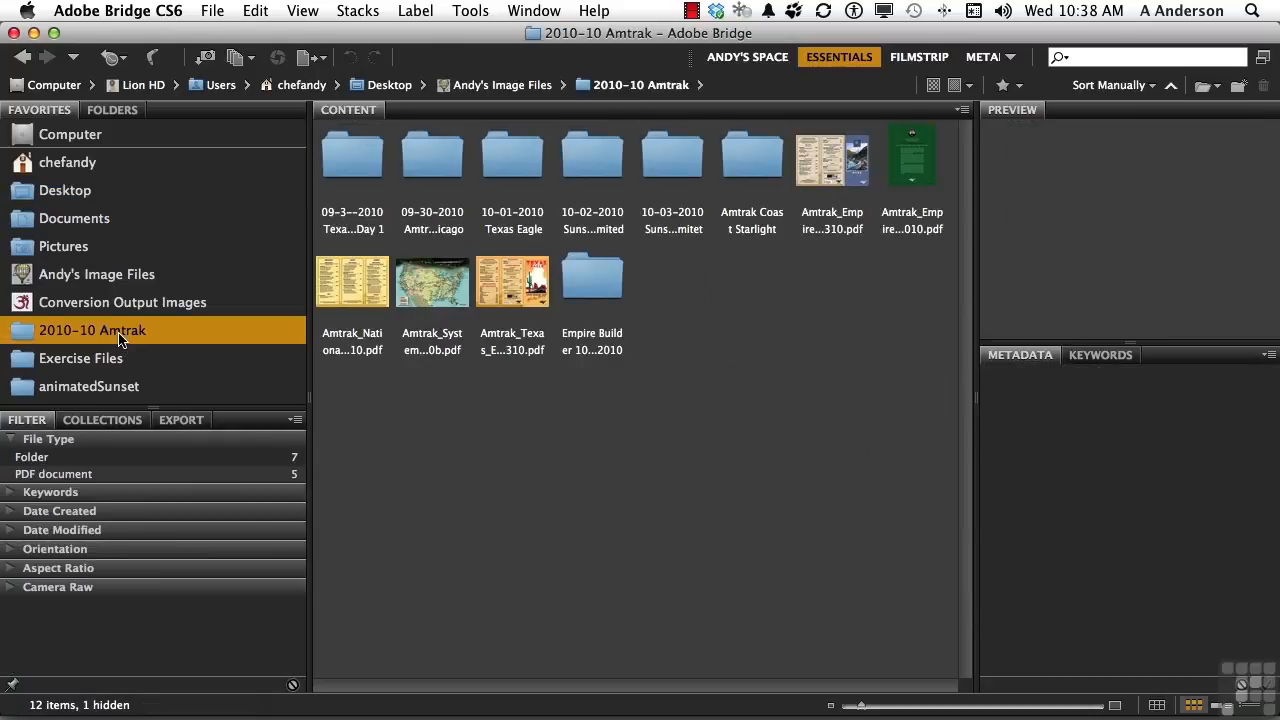
# Open the 09-3--2010 Texas Eagle Day 1 folder and expand the Keywords and Orientation filter categories.
pyautogui.doubleClick(347, 165)
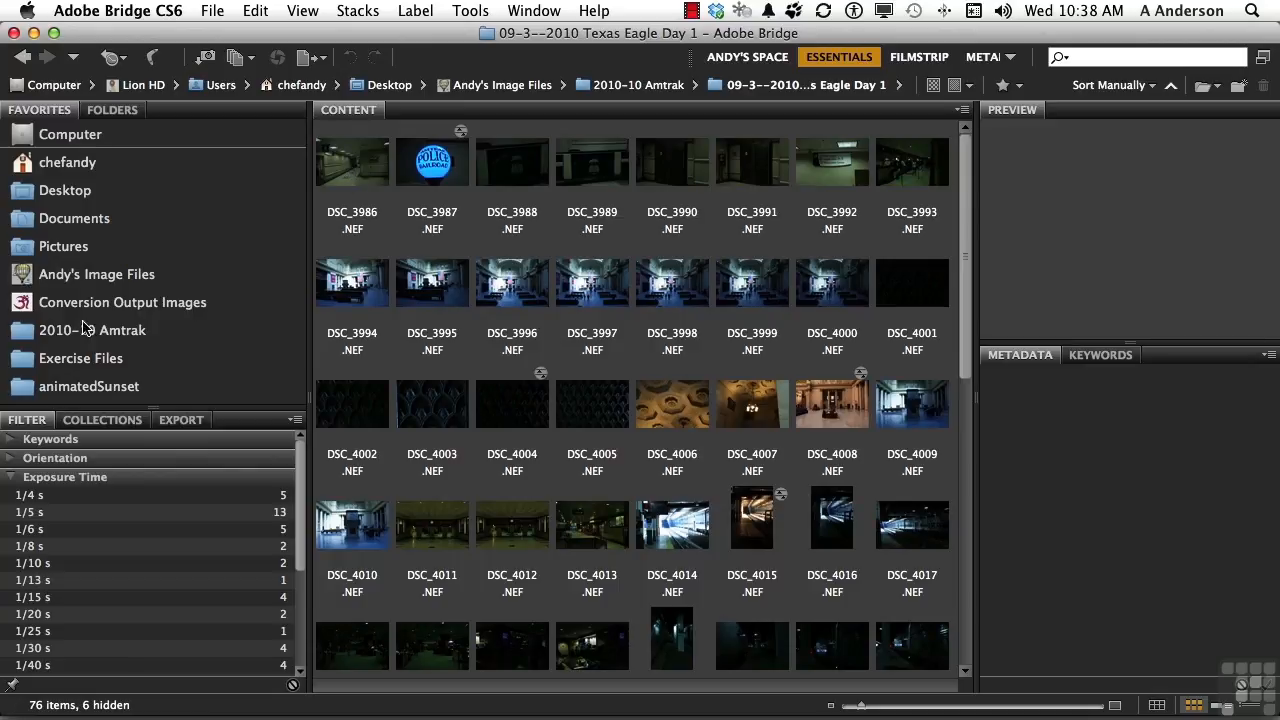
pyautogui.click(10, 477)
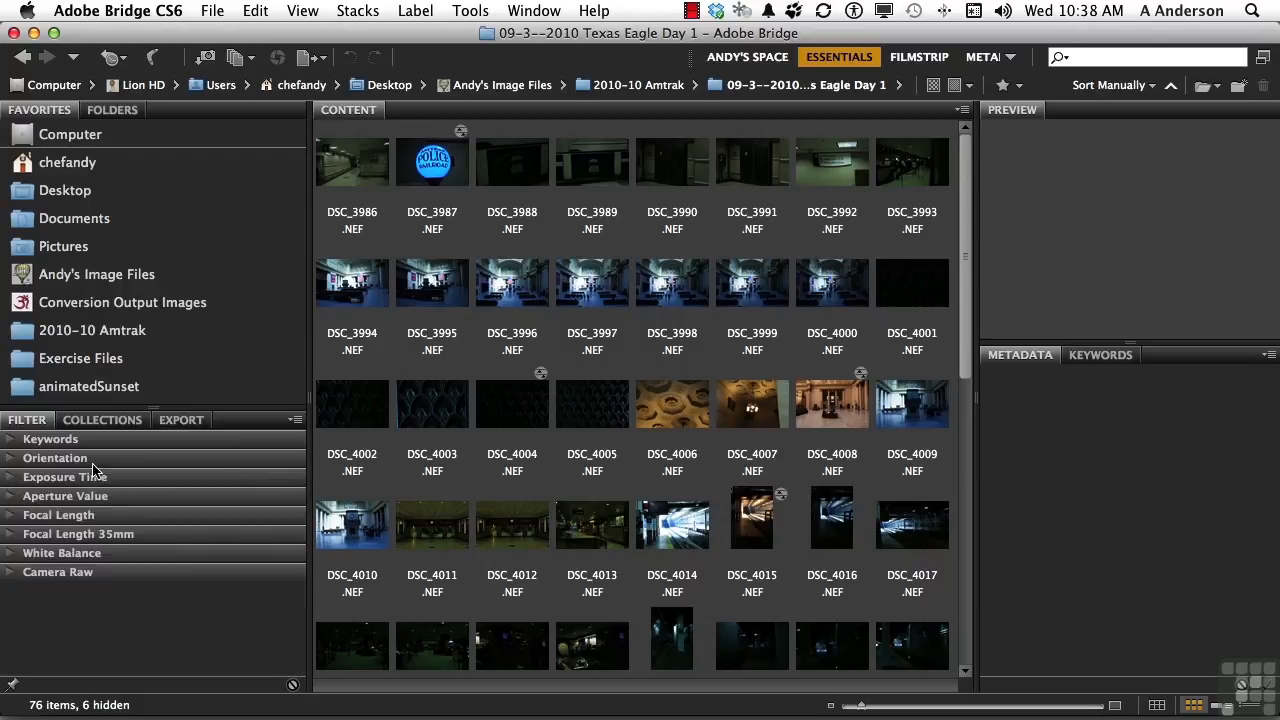
pyautogui.click(10, 440)
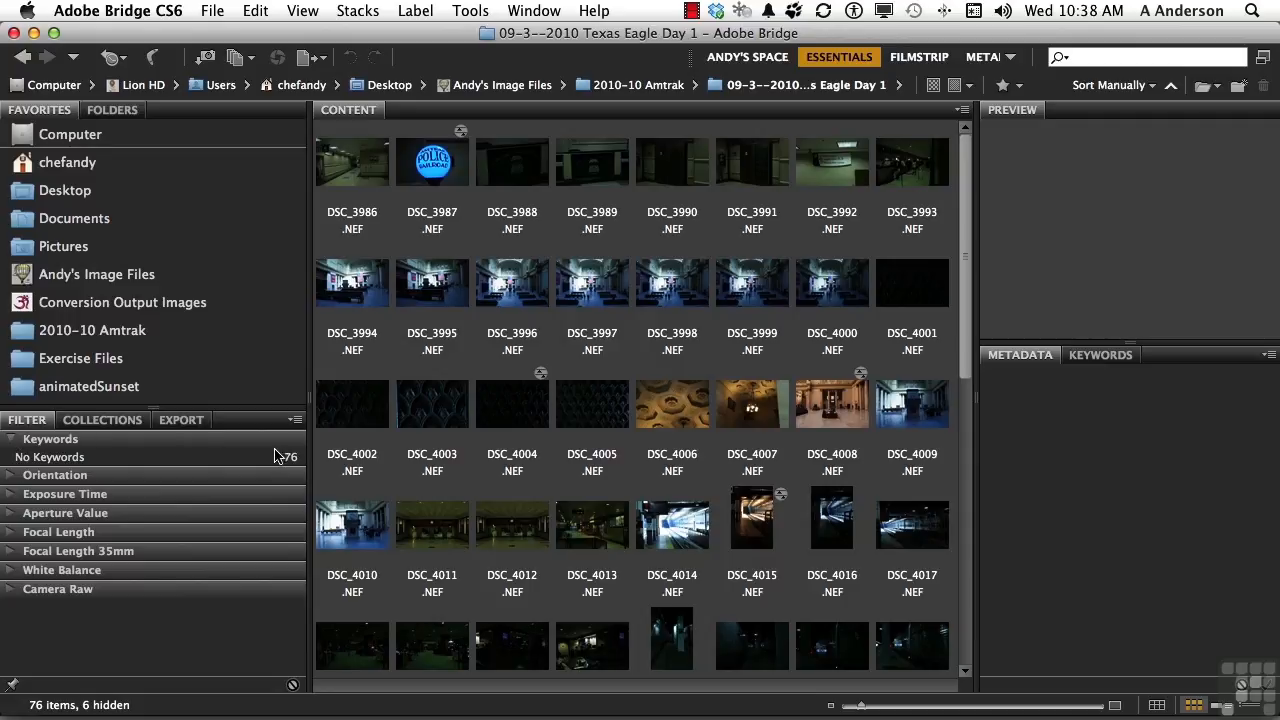
pyautogui.click(9, 440)
pyautogui.click(10, 458)
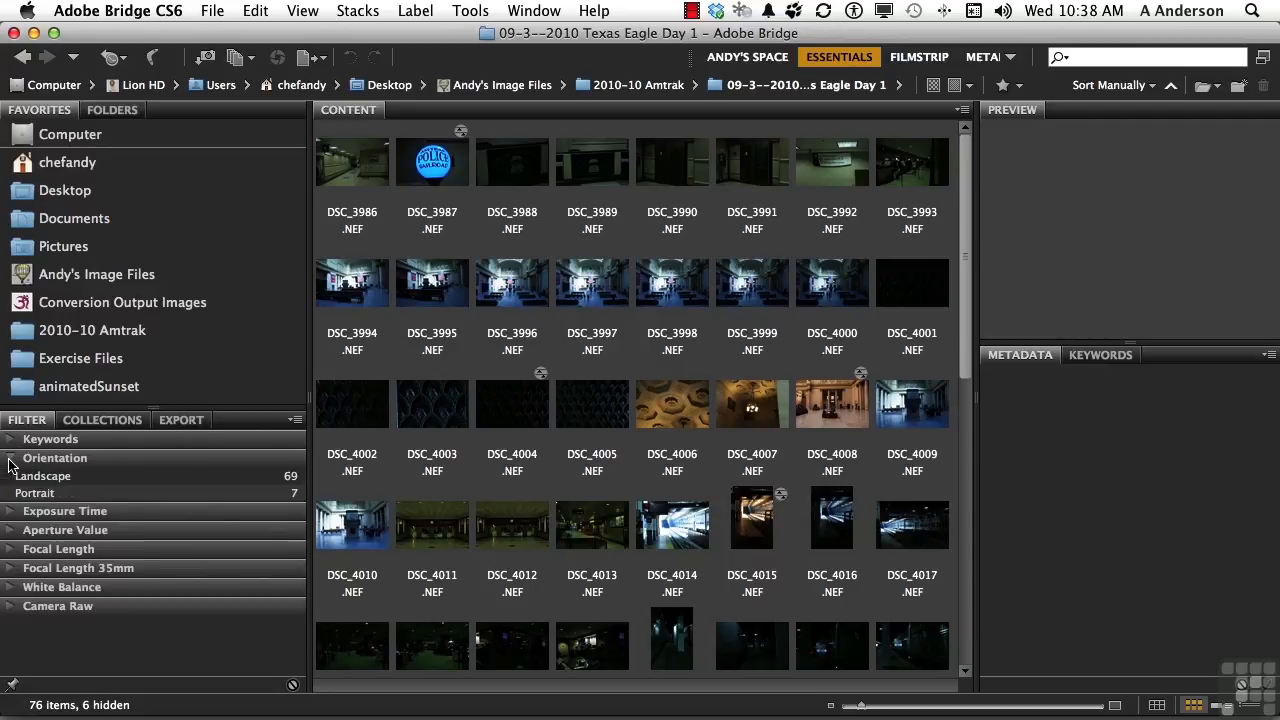
# Toggle the Landscape and Portrait orientation filters on and off to narrow the displayed thumbnails.
pyautogui.click(31, 477)
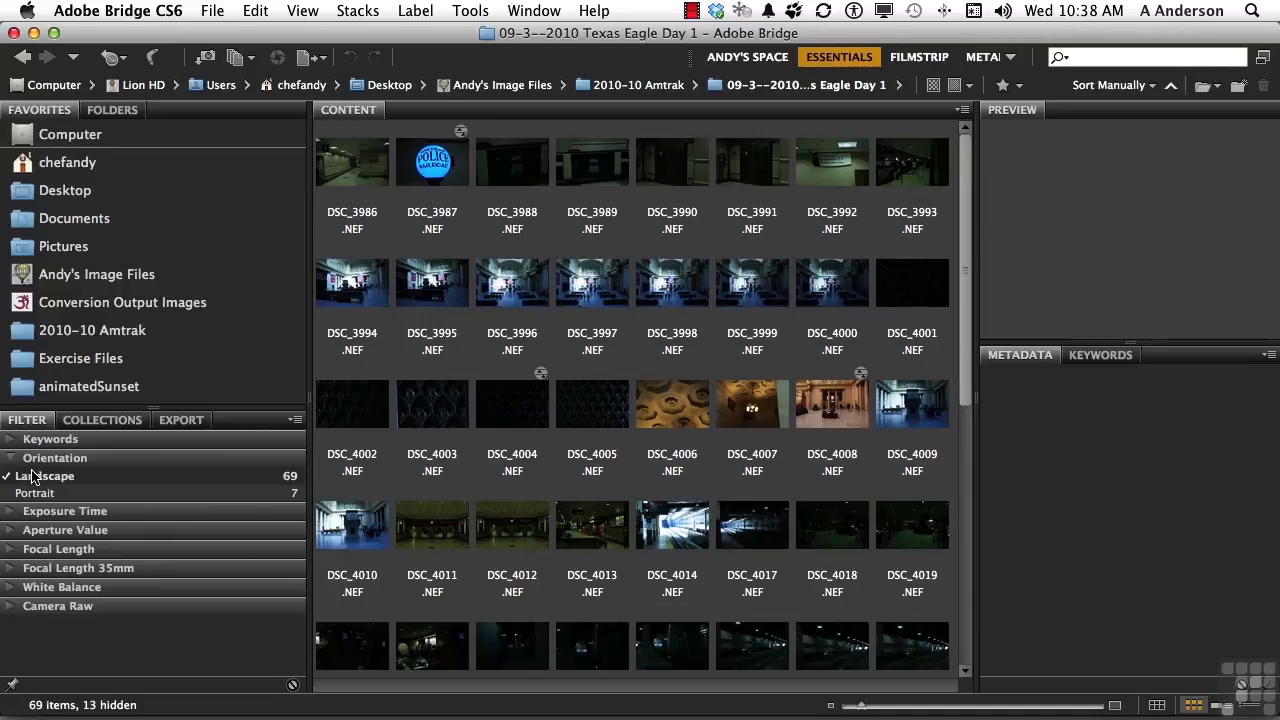
pyautogui.click(31, 477)
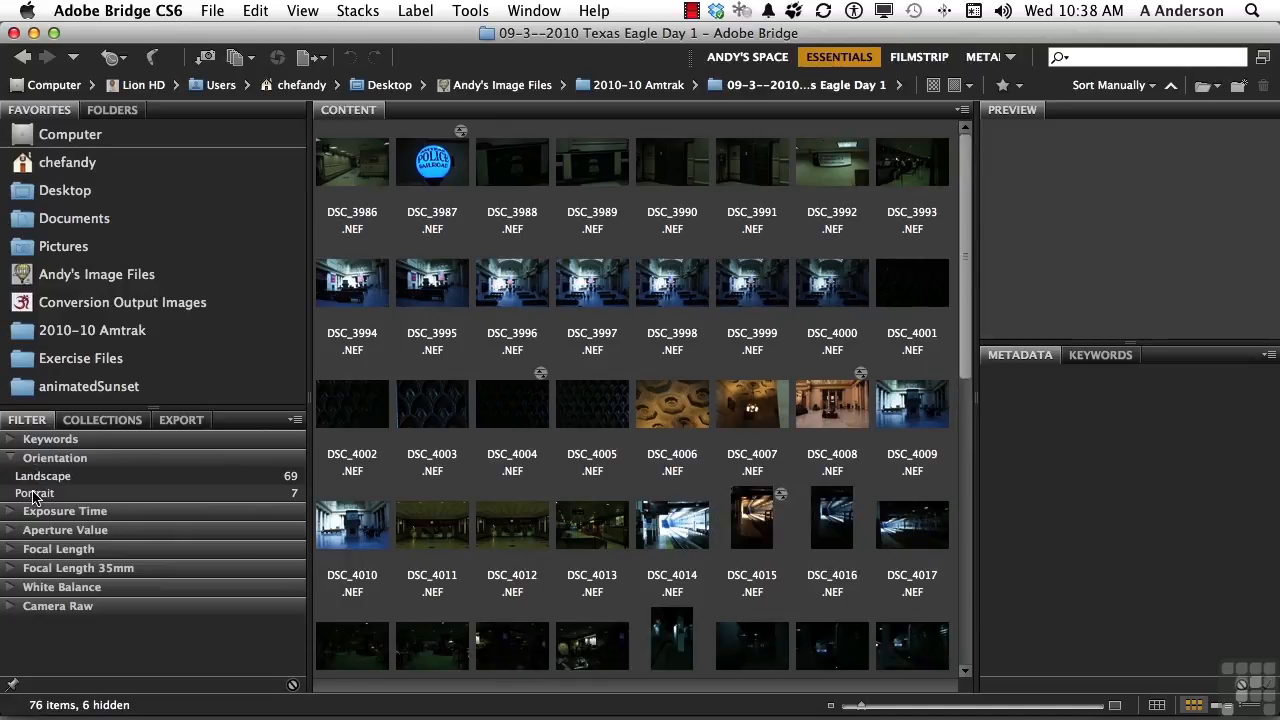
pyautogui.click(33, 494)
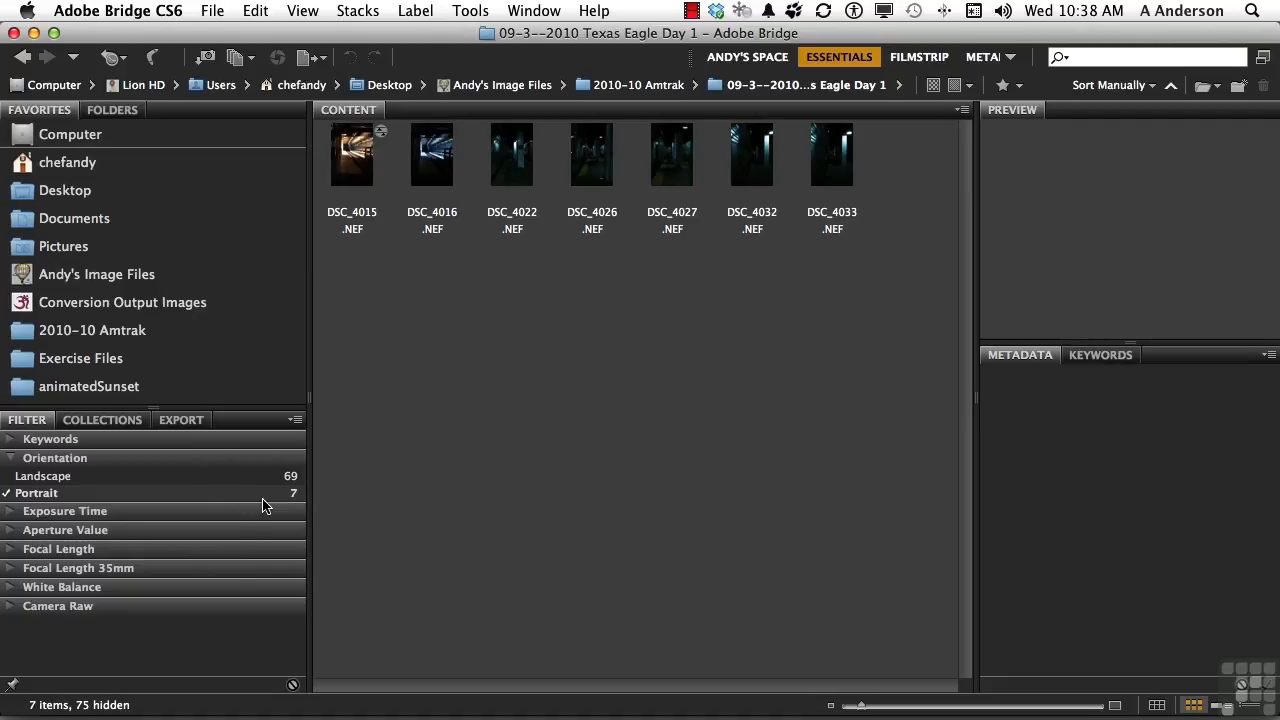
pyautogui.click(36, 493)
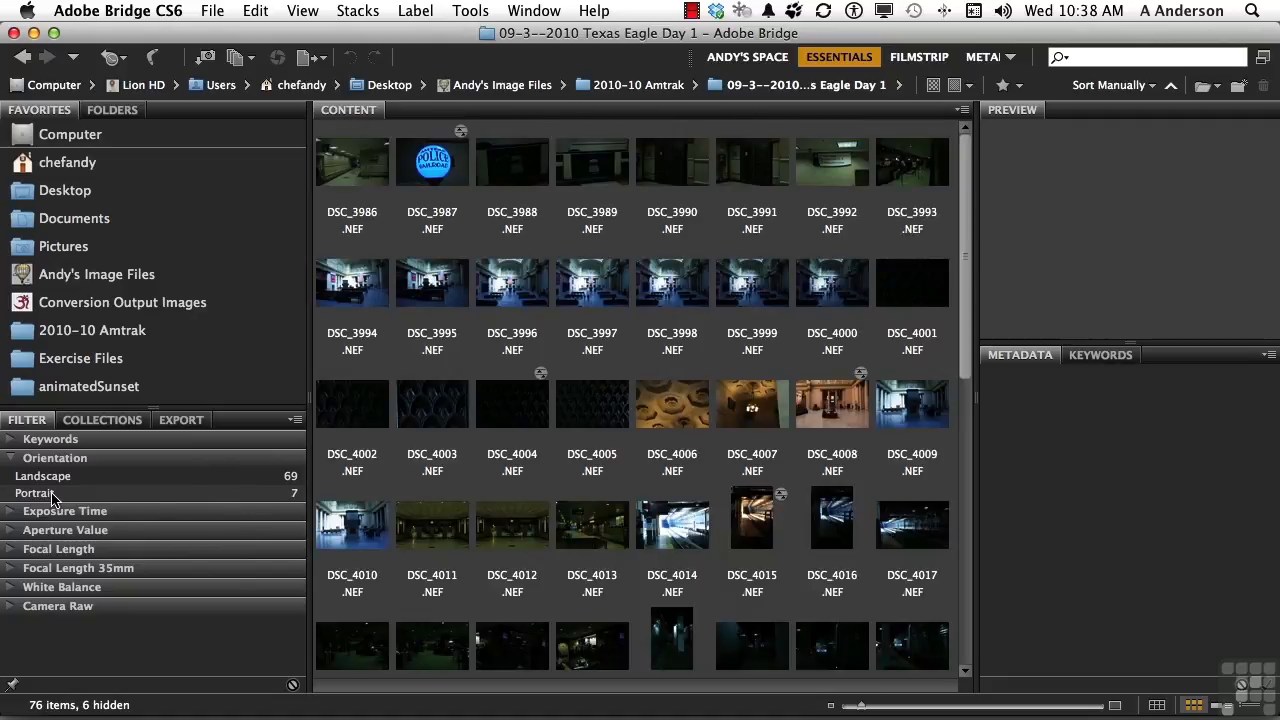
pyautogui.click(10, 459)
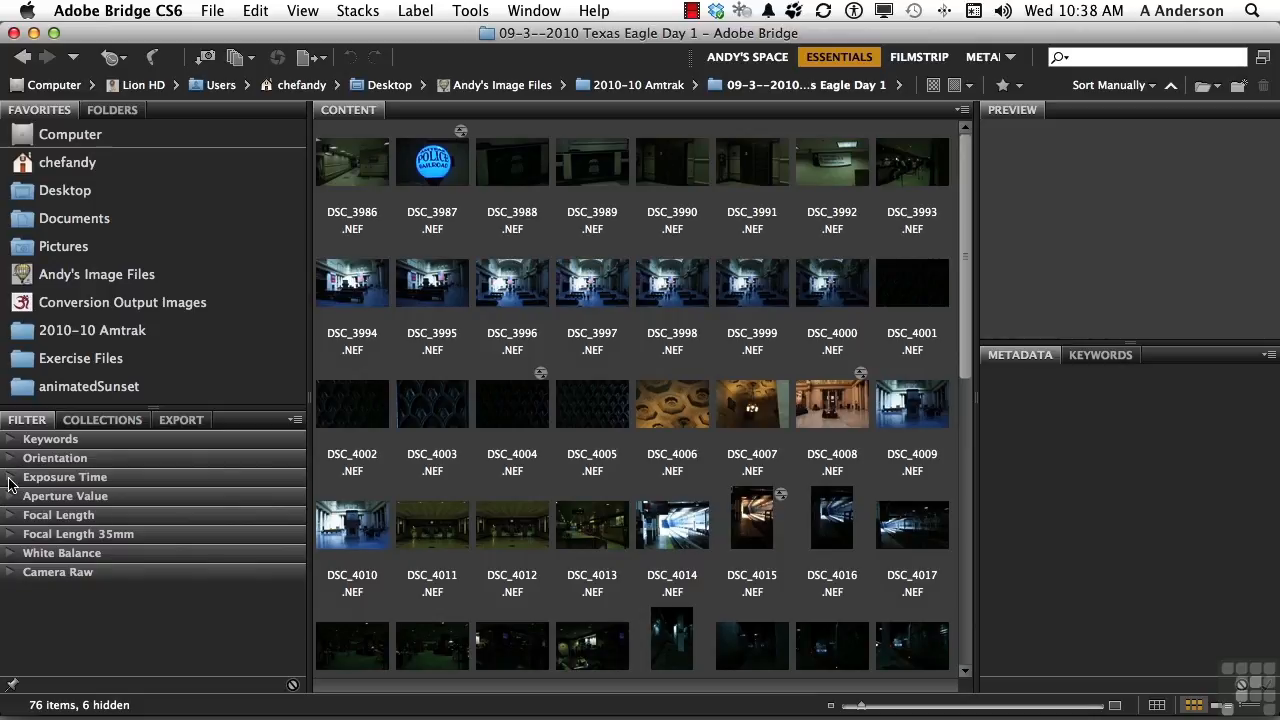
# Toggle the 1/4 s exposure time filter on and off.
pyautogui.click(10, 480)
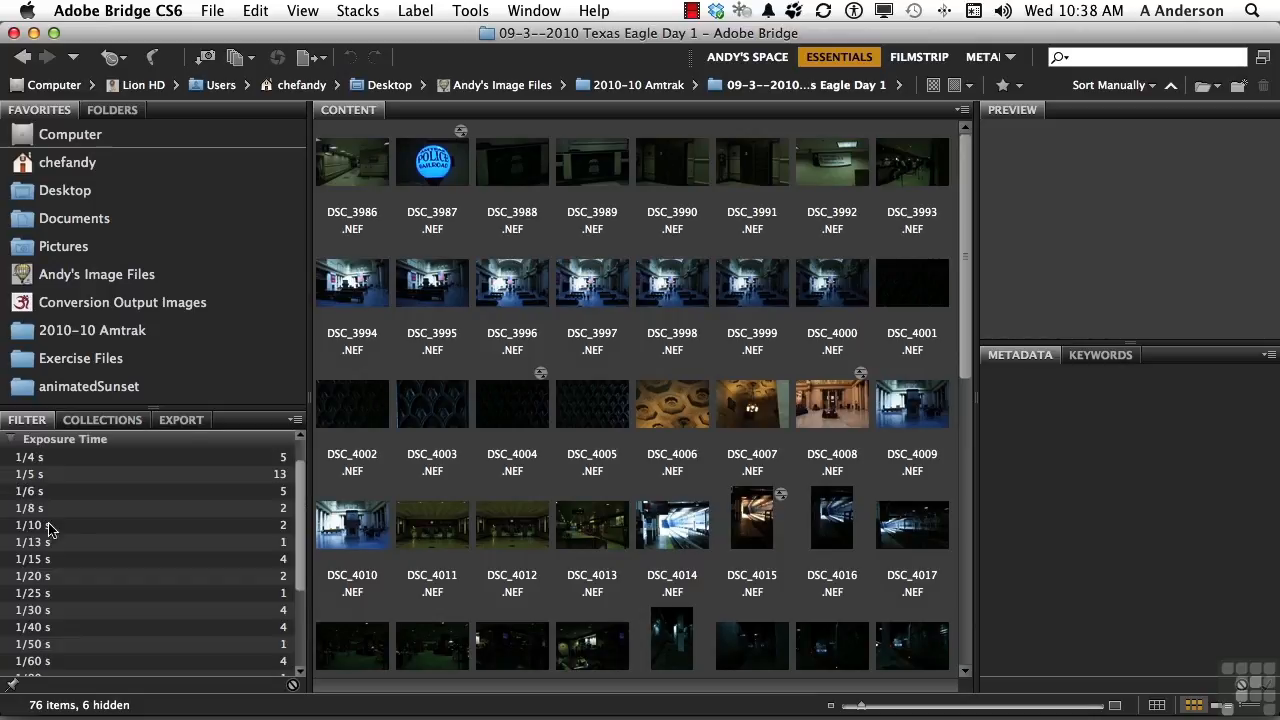
pyautogui.click(30, 458)
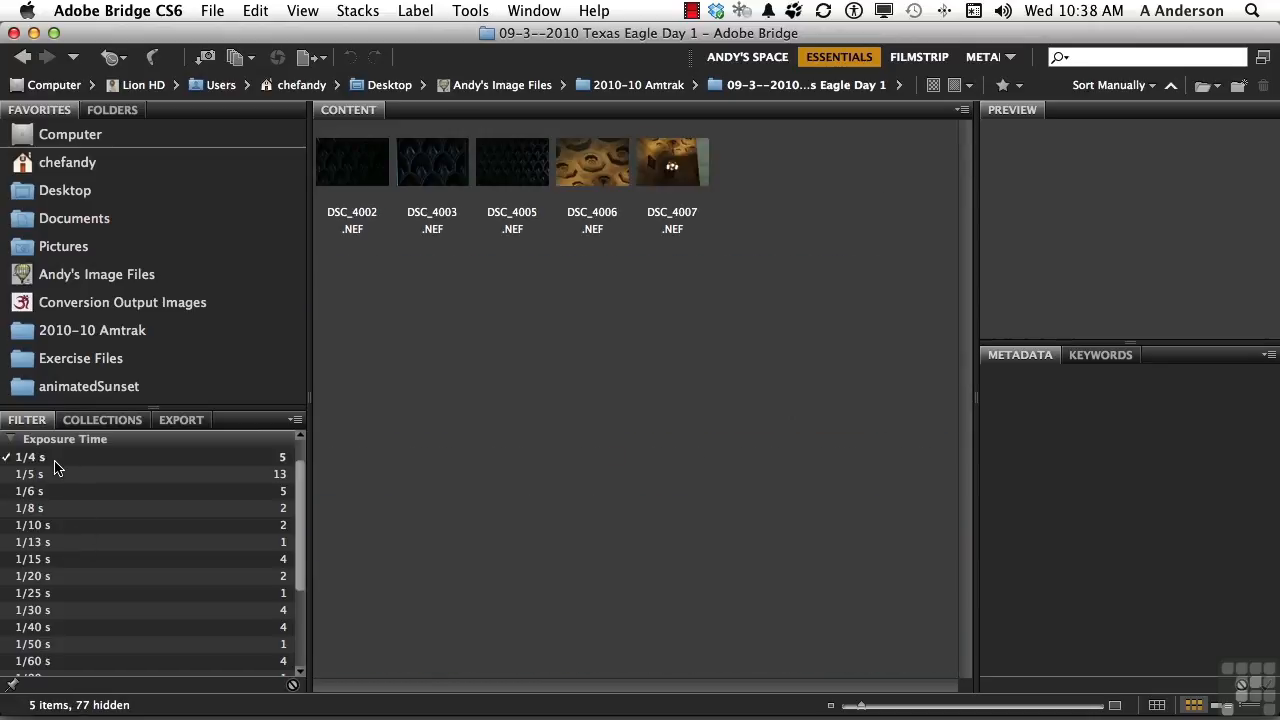
pyautogui.click(55, 465)
# Filter the thumbnails to show only images shot at 1/160 s exposure time.
pyautogui.scroll(-4, 177, 600)
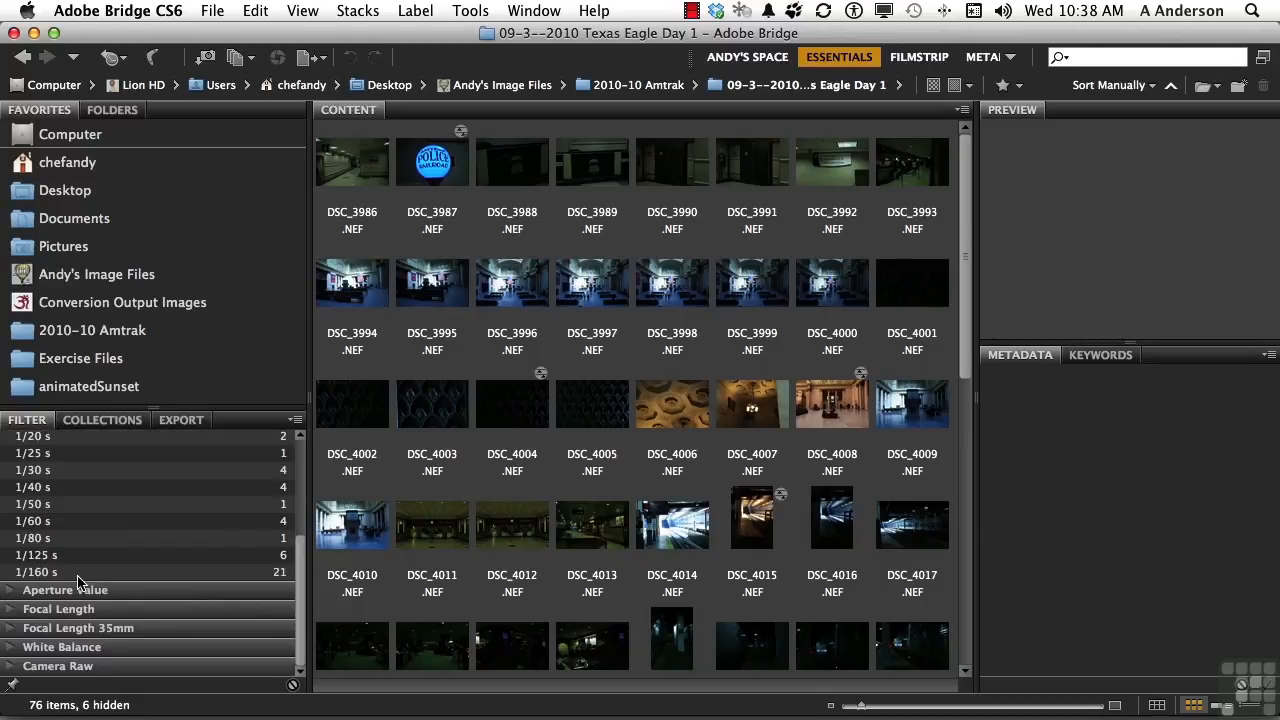
pyautogui.click(40, 572)
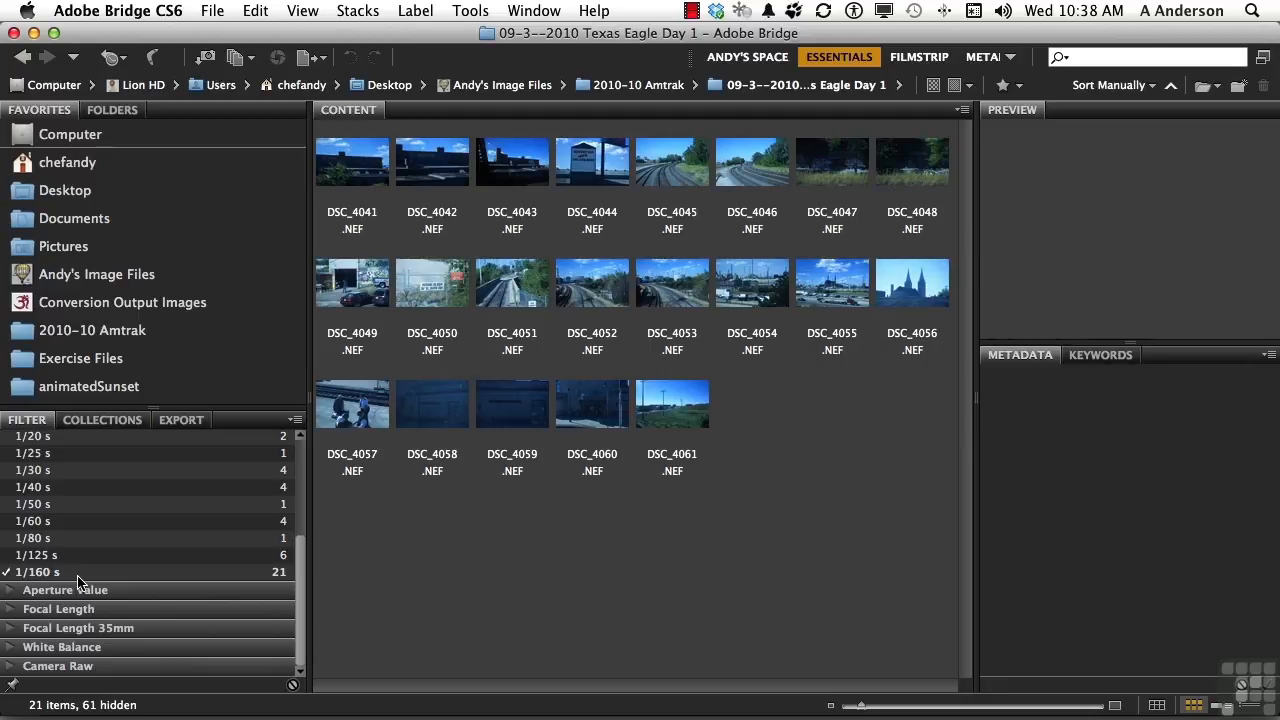
pyautogui.scroll(5, 78, 578)
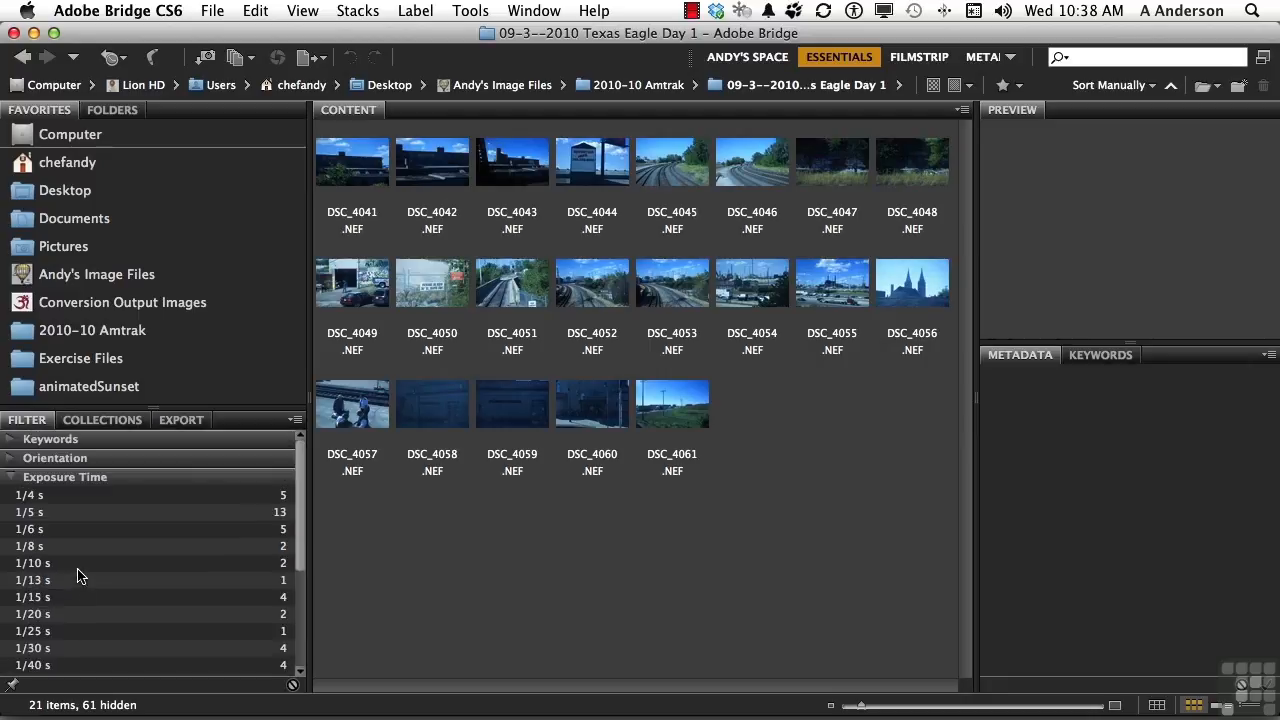
pyautogui.click(7, 478)
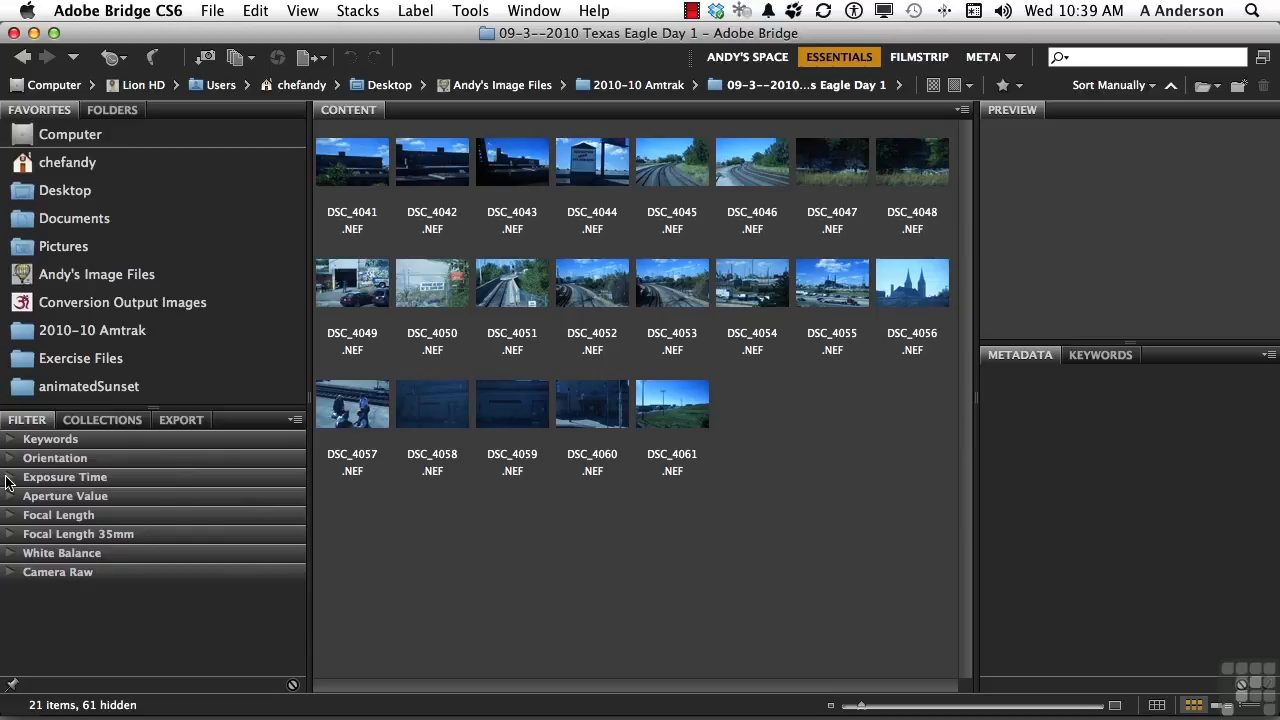
# Clear the 1/160 s exposure time filter and collapse the Exposure Time category.
pyautogui.click(7, 478)
pyautogui.scroll(-3, 140, 593)
pyautogui.click(40, 577)
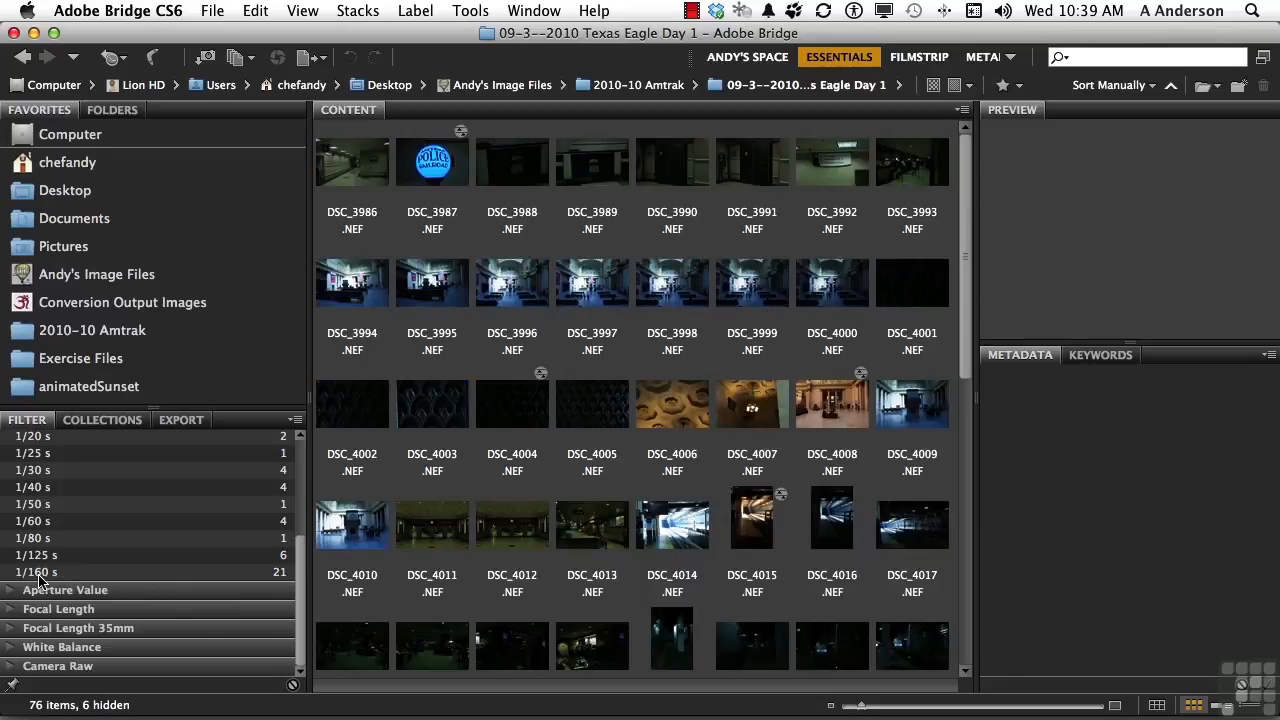
pyautogui.scroll(5, 95, 455)
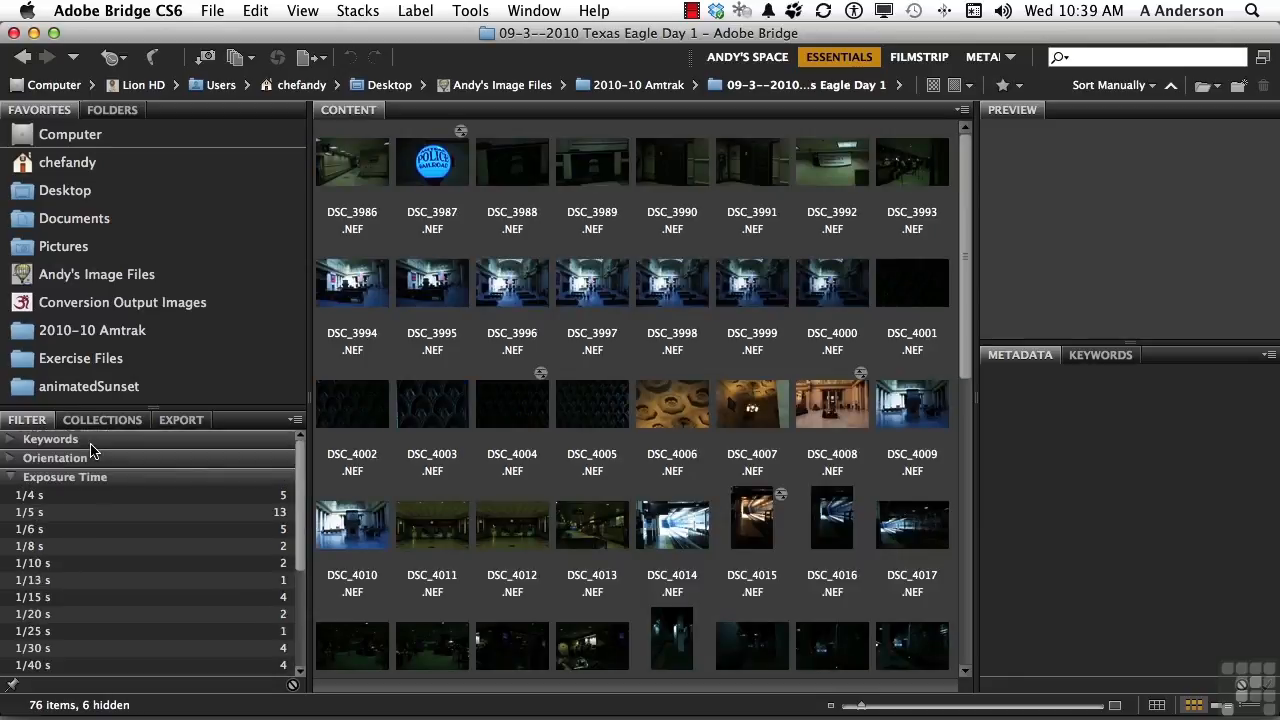
pyautogui.click(10, 477)
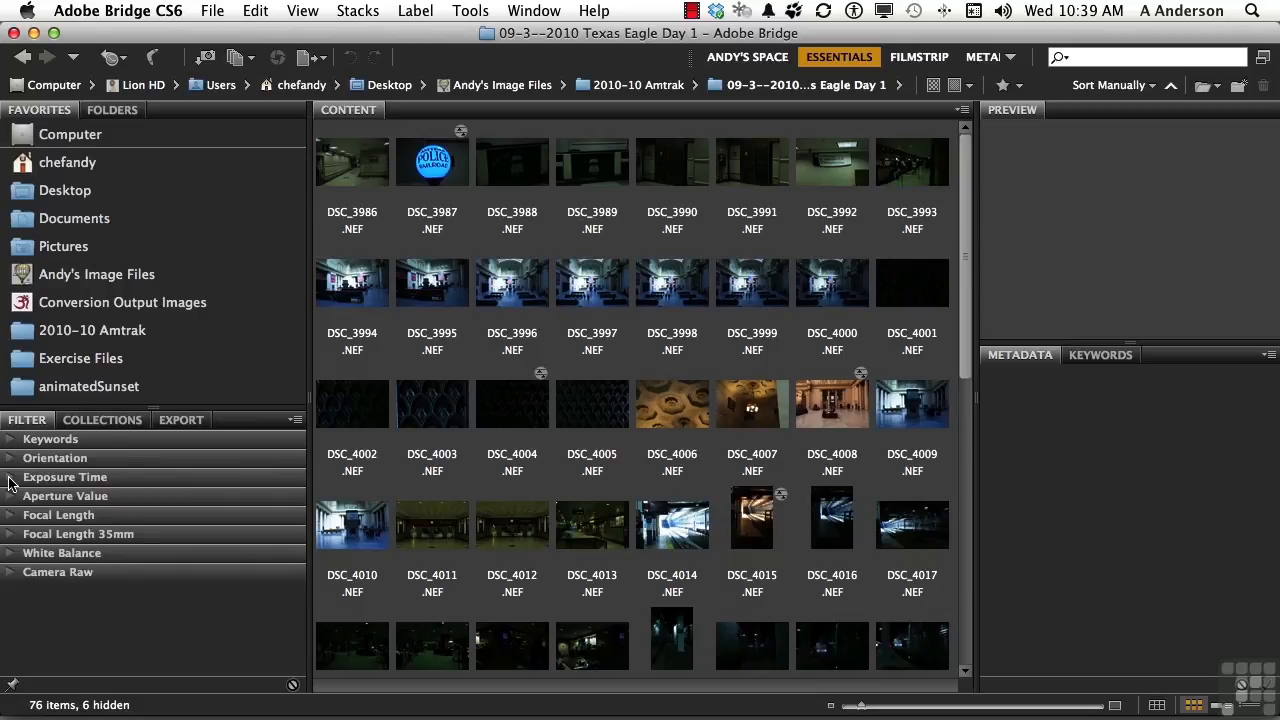
# Open the Keywords panel and create a new keyword named Train Travel.
pyautogui.click(1121, 361)
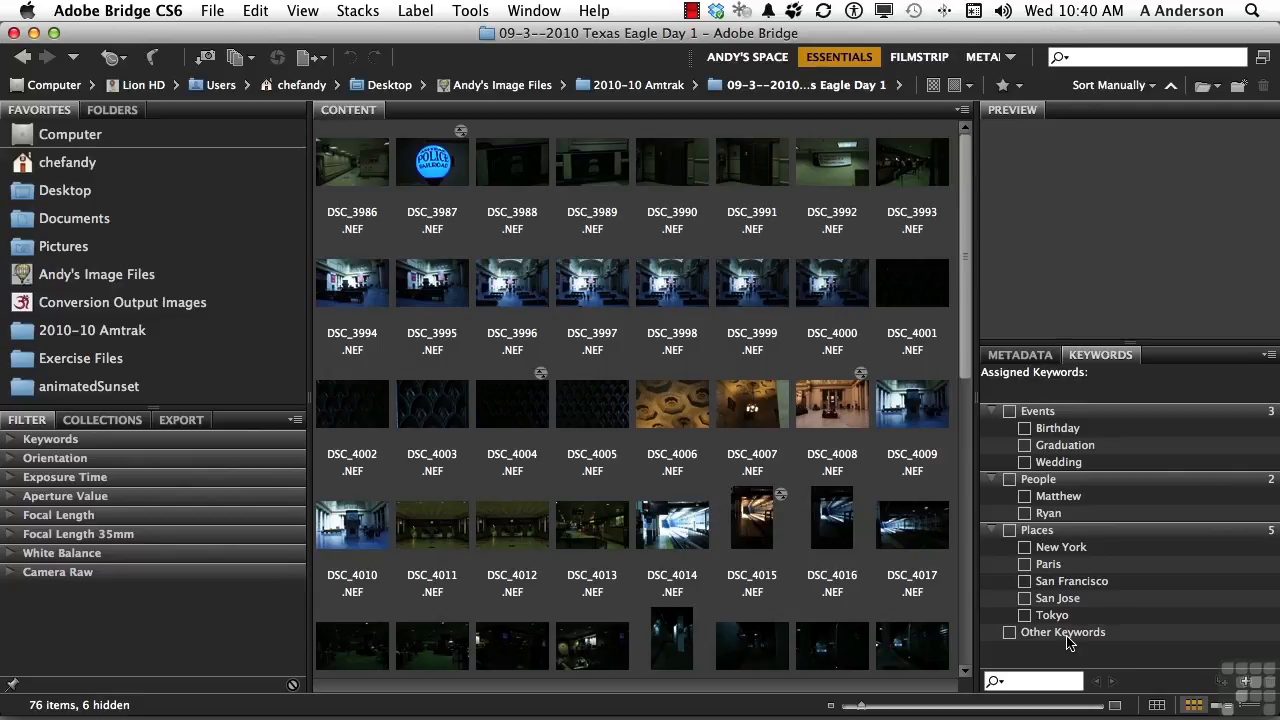
pyautogui.click(1245, 684)
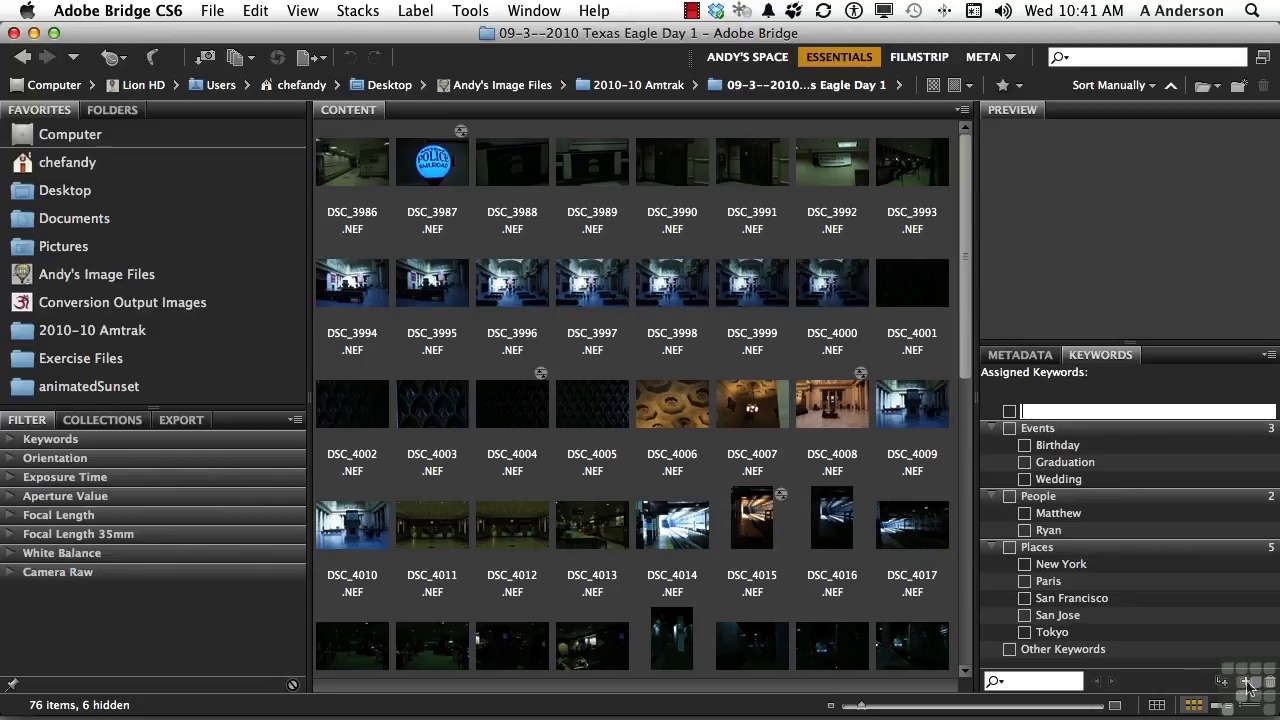
pyautogui.write('Tra')
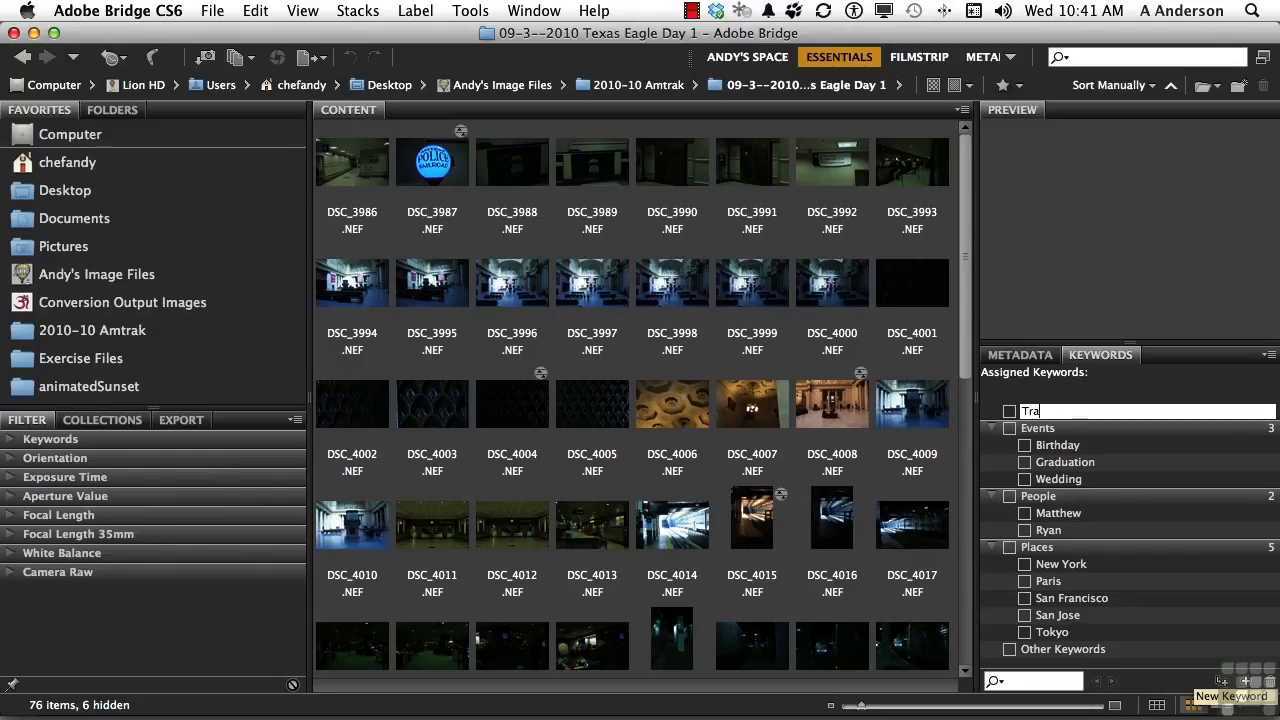
pyautogui.write('in Travel')
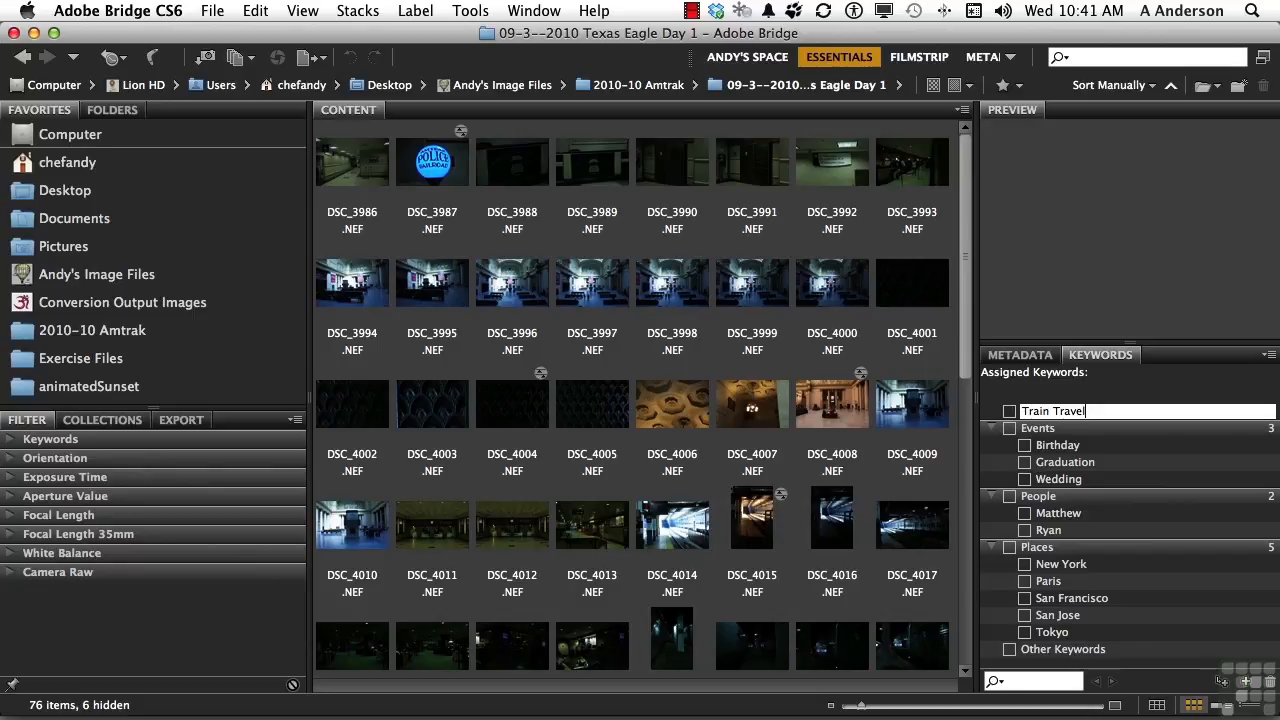
# Add a sub keyword named Amtrak under Train Travel.
pyautogui.click(1220, 683)
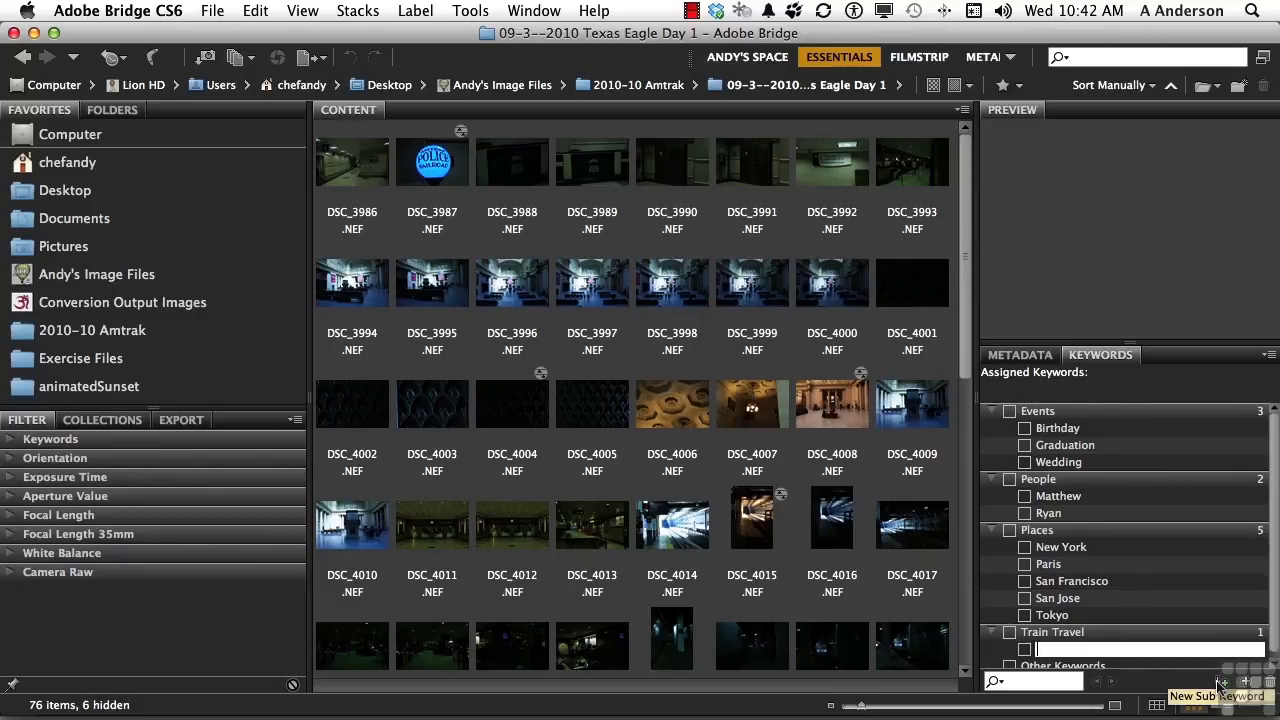
pyautogui.write('Amtrak')
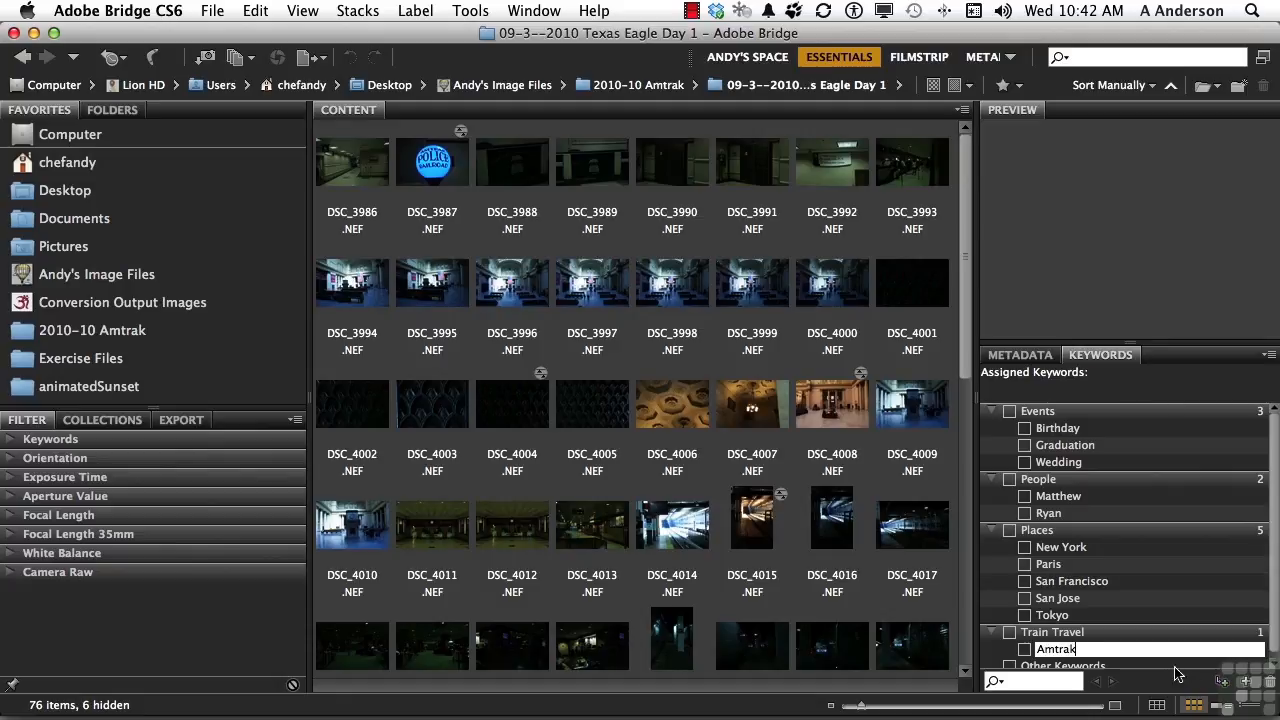
pyautogui.press('Return')
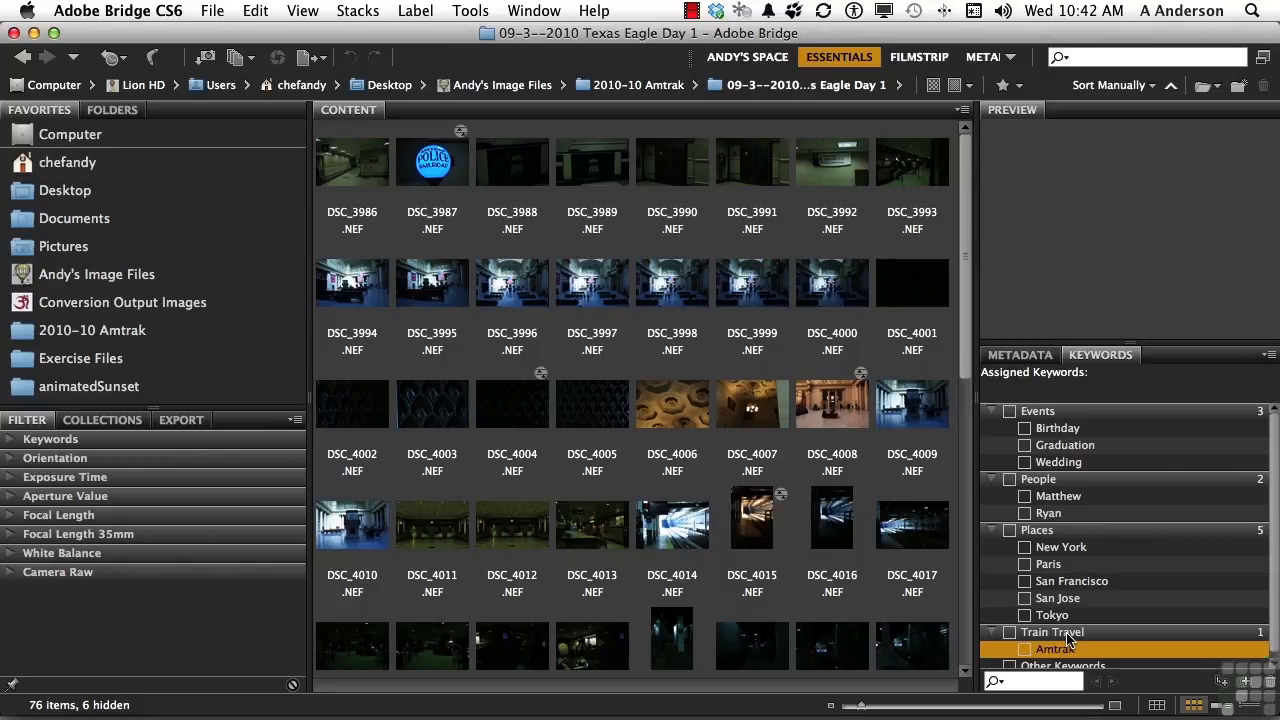
# Add a second sub keyword named Chicago under Train Travel.
pyautogui.click(1067, 632)
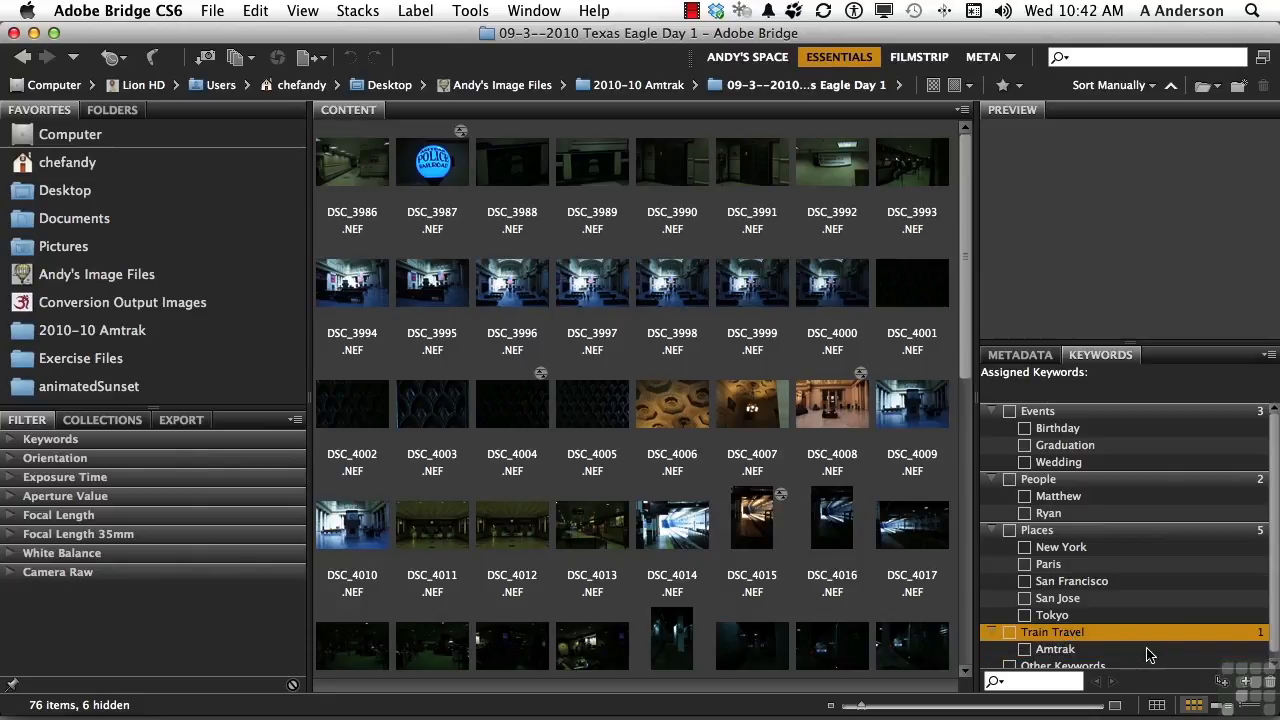
pyautogui.click(1223, 685)
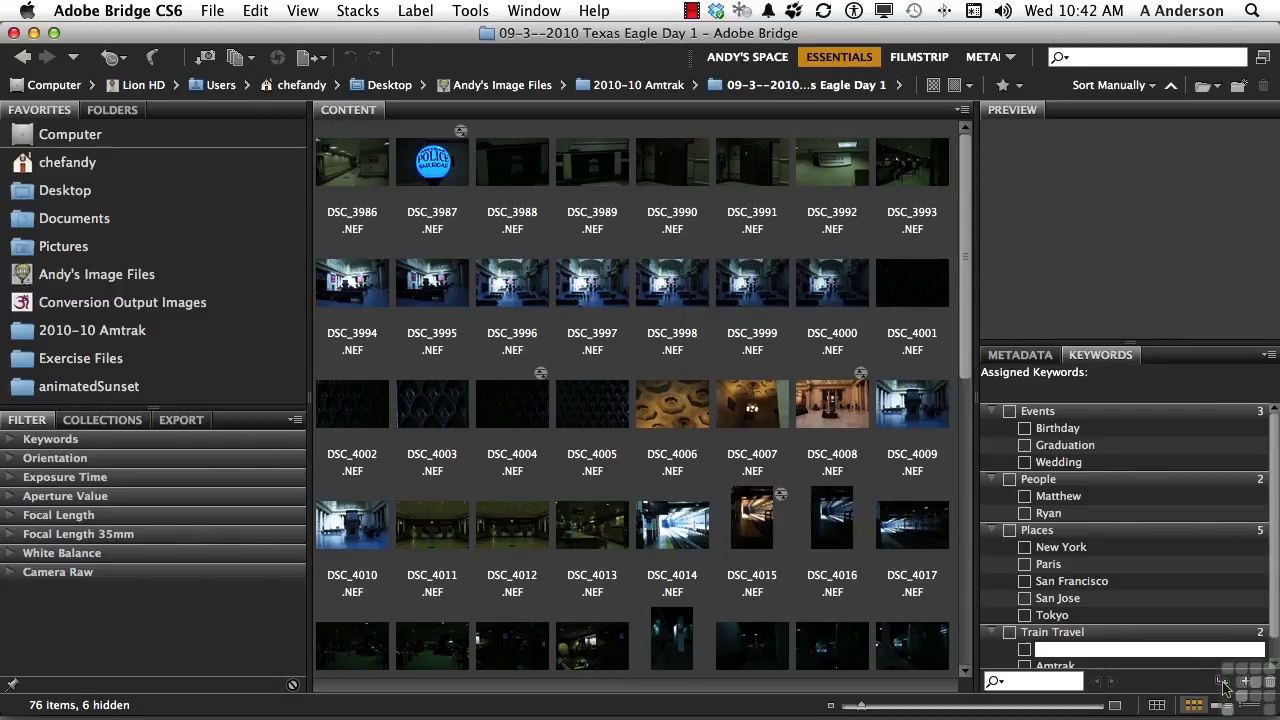
pyautogui.write('Chicago')
pyautogui.press('Return')
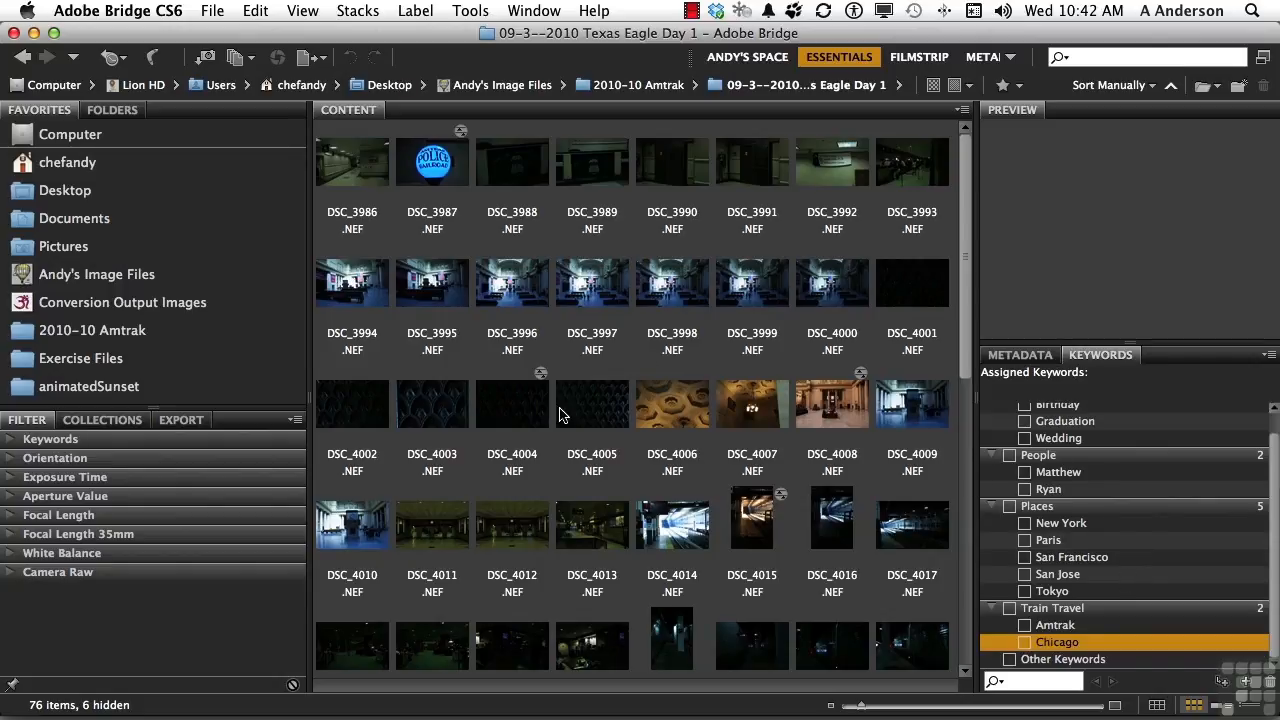
# Select all images in the folder and assign them the Amtrak keyword.
pyautogui.scroll(-10, 560, 413)
pyautogui.scroll(10, 560, 413)
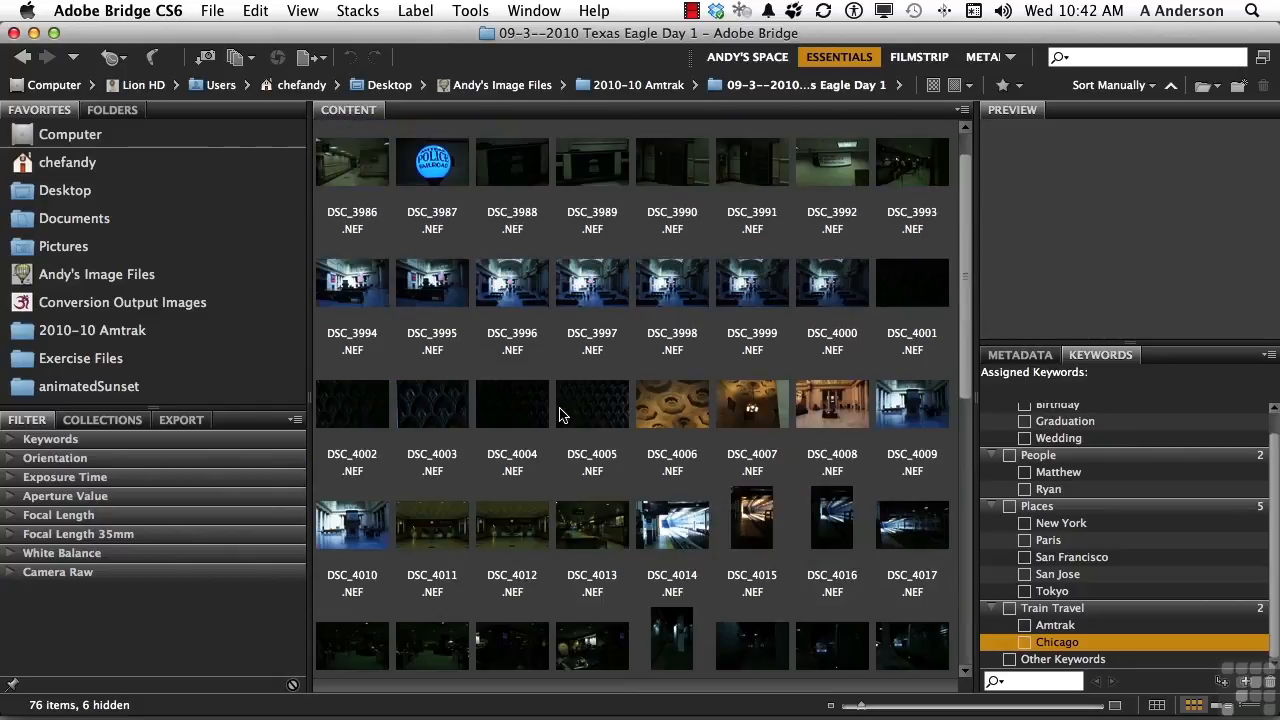
pyautogui.hotkey('ctrl', 'a')
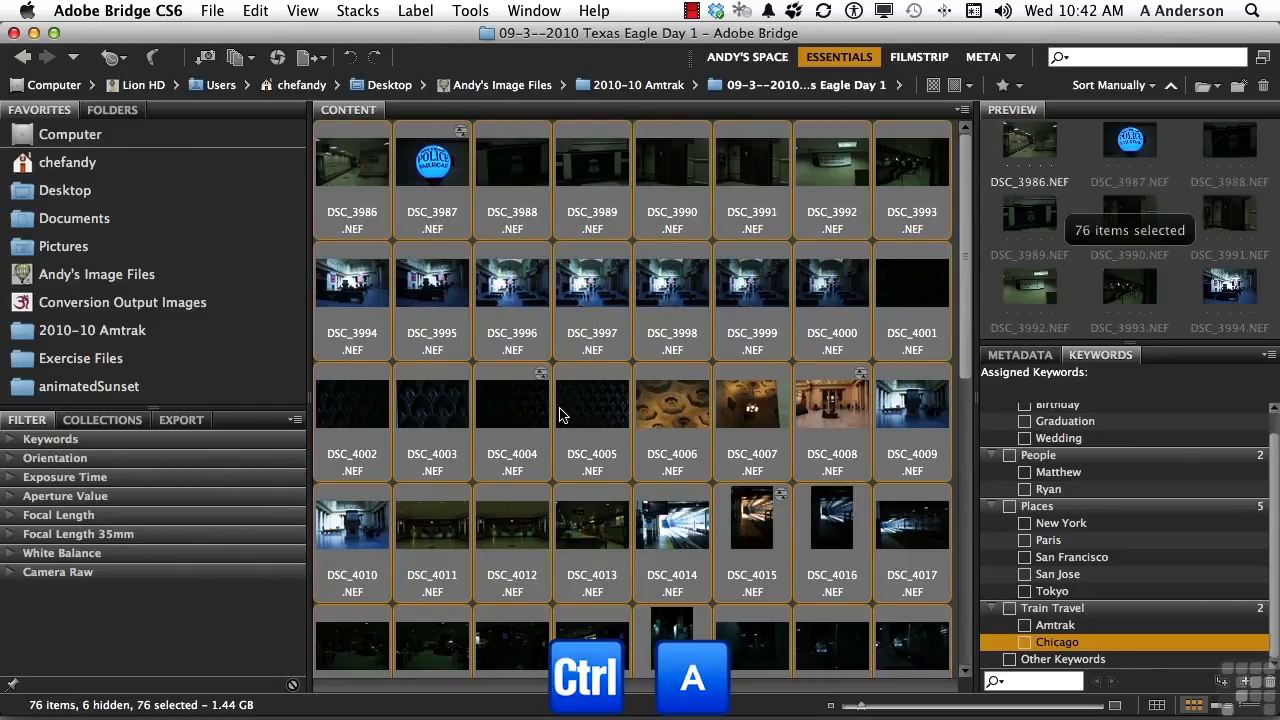
pyautogui.click(1024, 626)
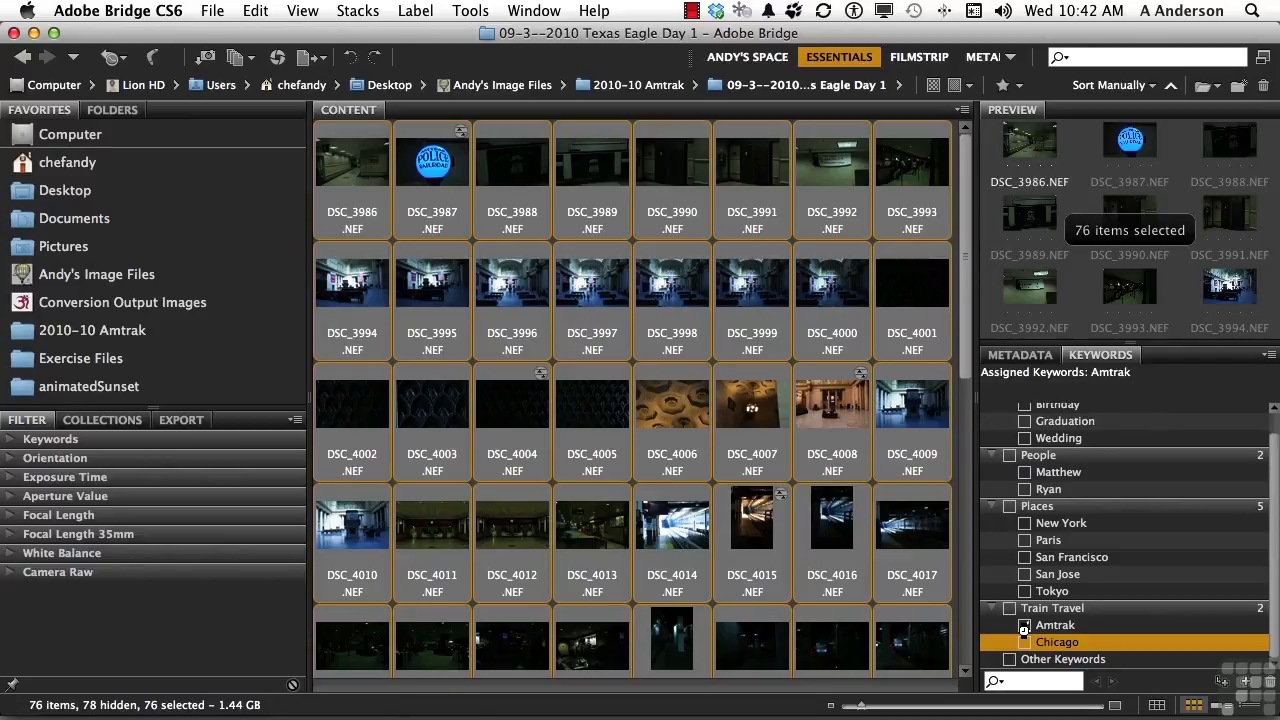
# Select individual images in the content area to check their assigned keywords.
pyautogui.click(918, 591)
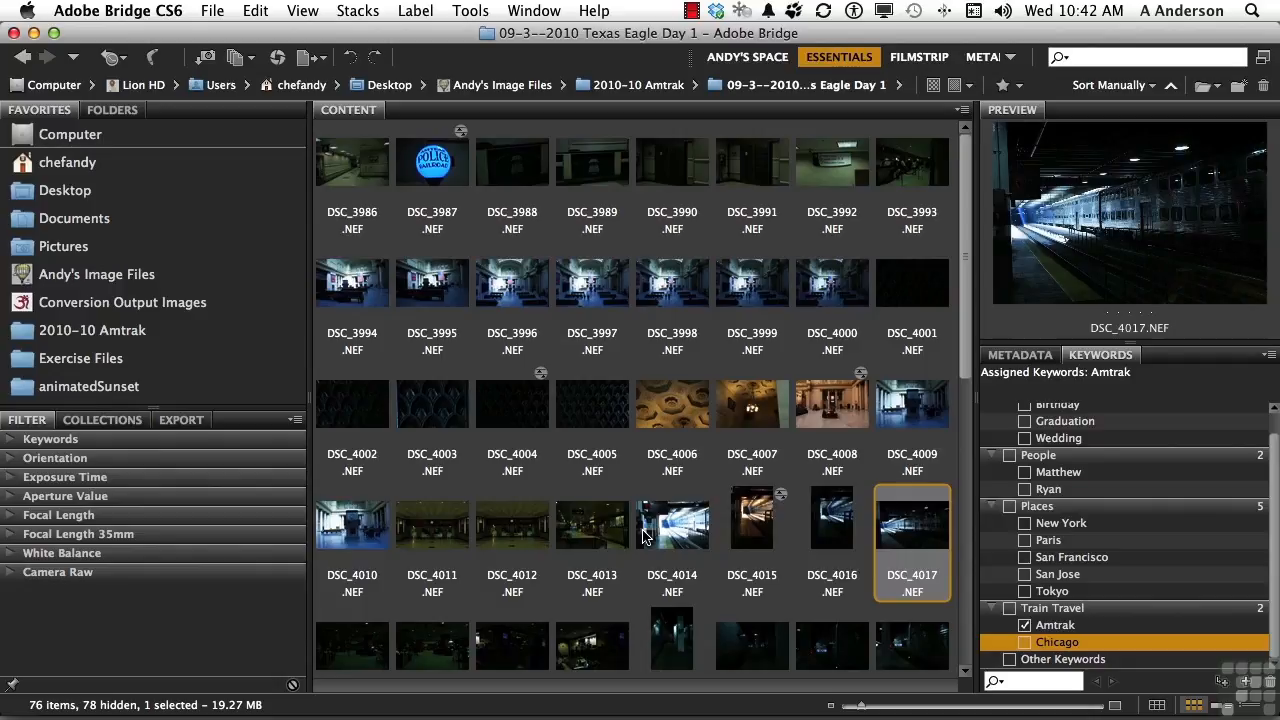
pyautogui.scroll(-6, 645, 537)
pyautogui.scroll(-2, 645, 537)
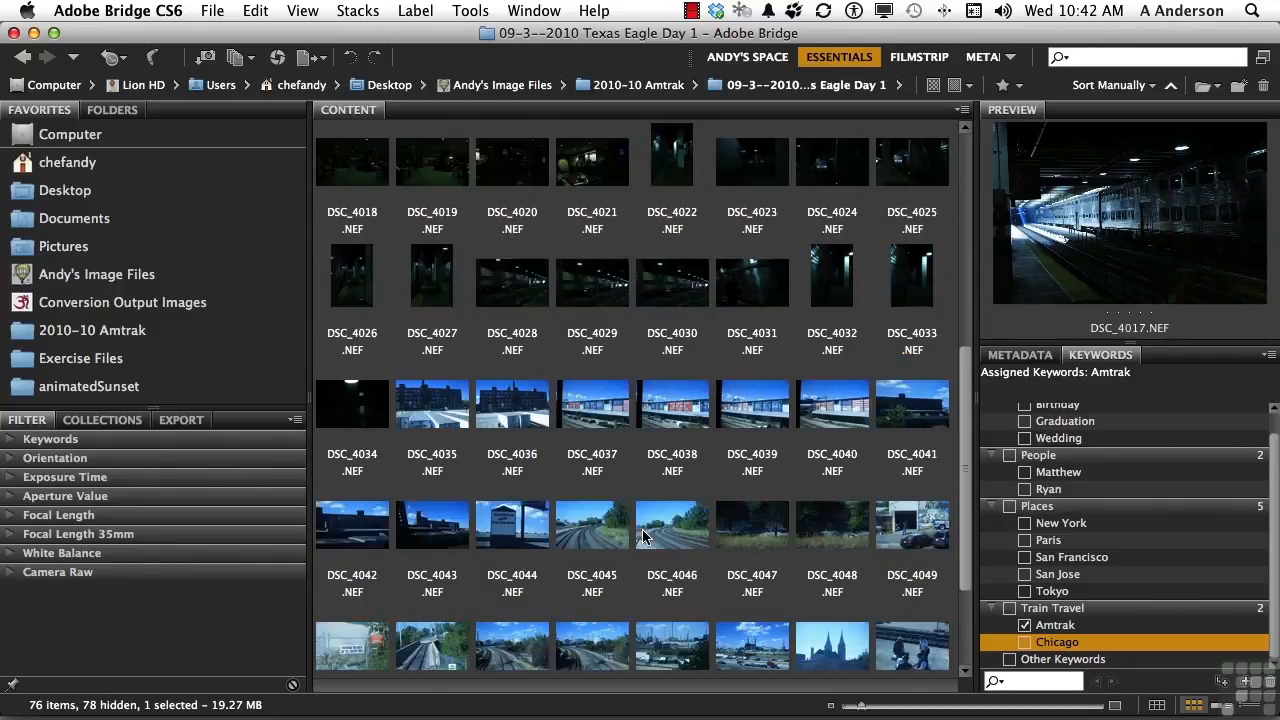
pyautogui.click(684, 537)
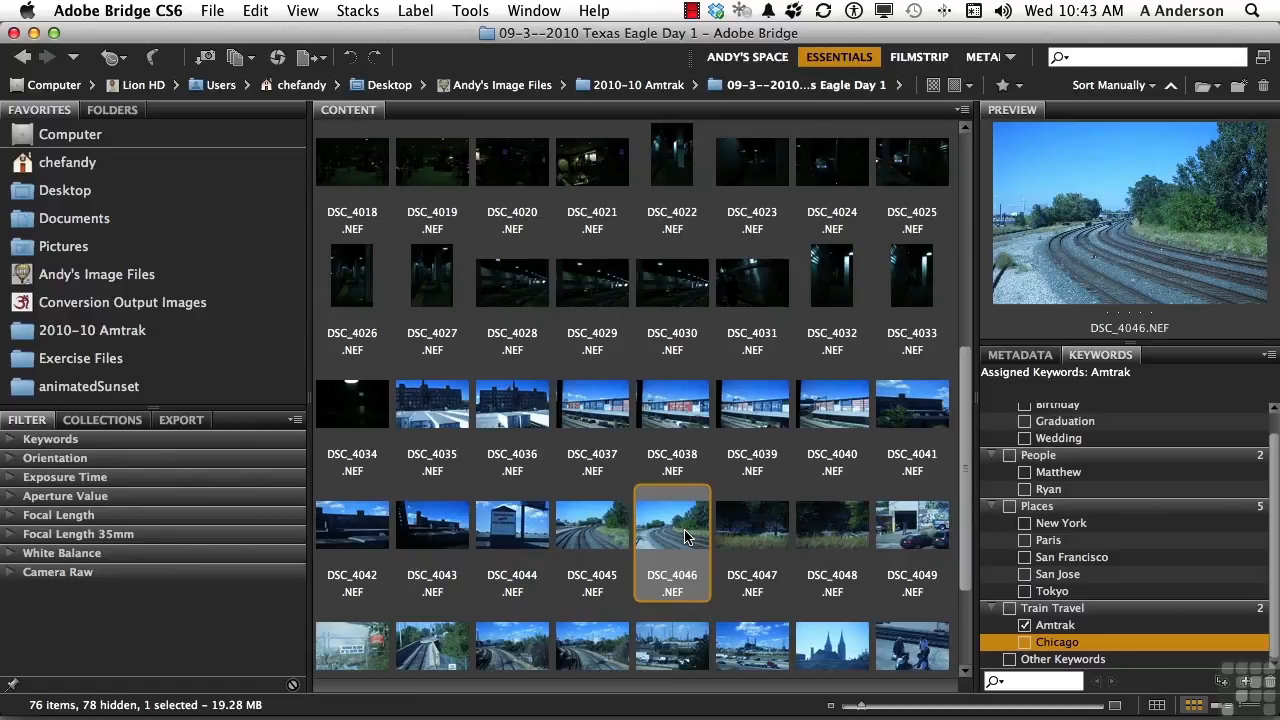
pyautogui.scroll(8, 684, 537)
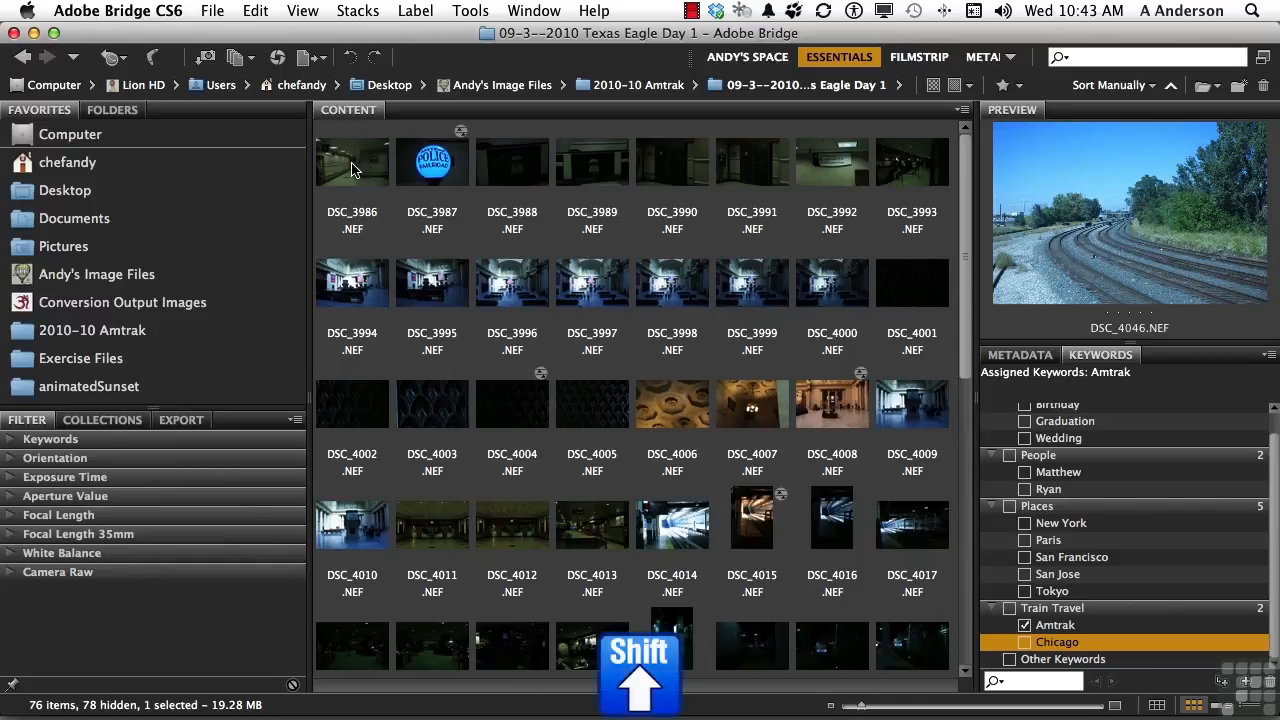
# Select the range of images in the Texas Eagle Day 1 folder and assign them the Chicago keyword.
pyautogui.keyDown('shift'); pyautogui.click(351, 170); pyautogui.keyUp('shift')
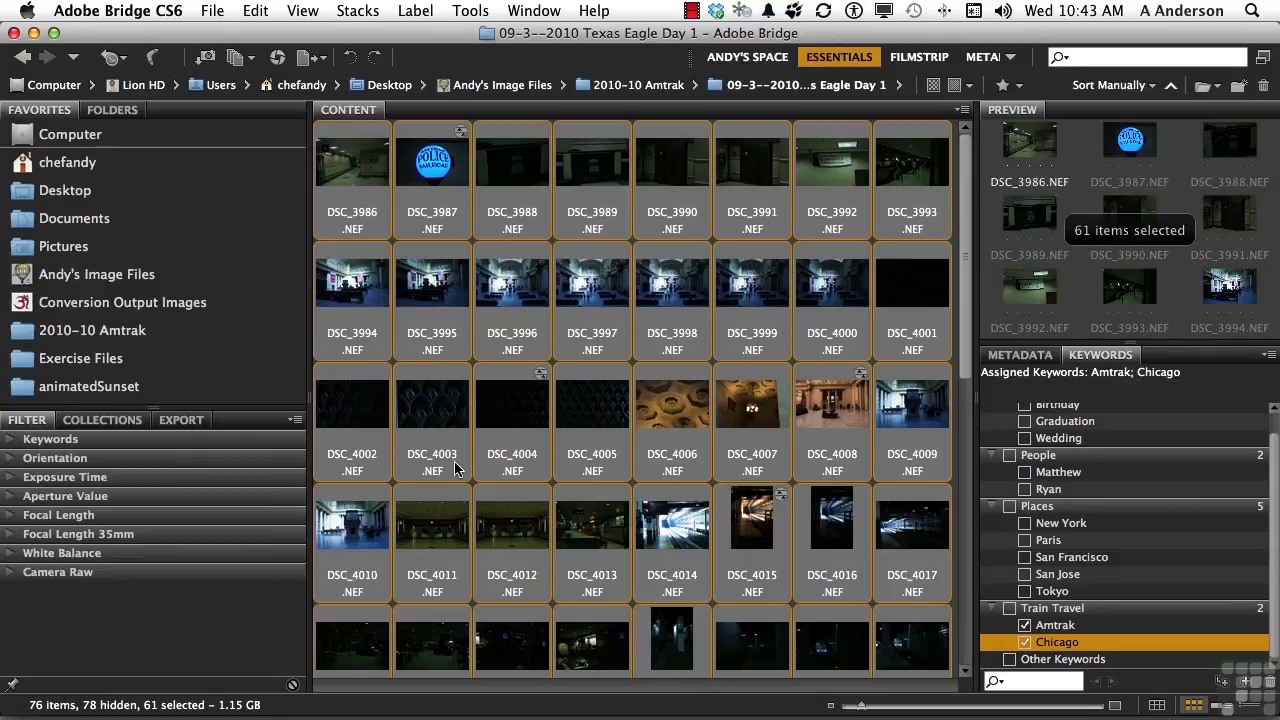
# Search Andy's Image Files, including subfolders, for files whose keywords contain Amtrak, removing the rating criterion.
pyautogui.click(68, 338)
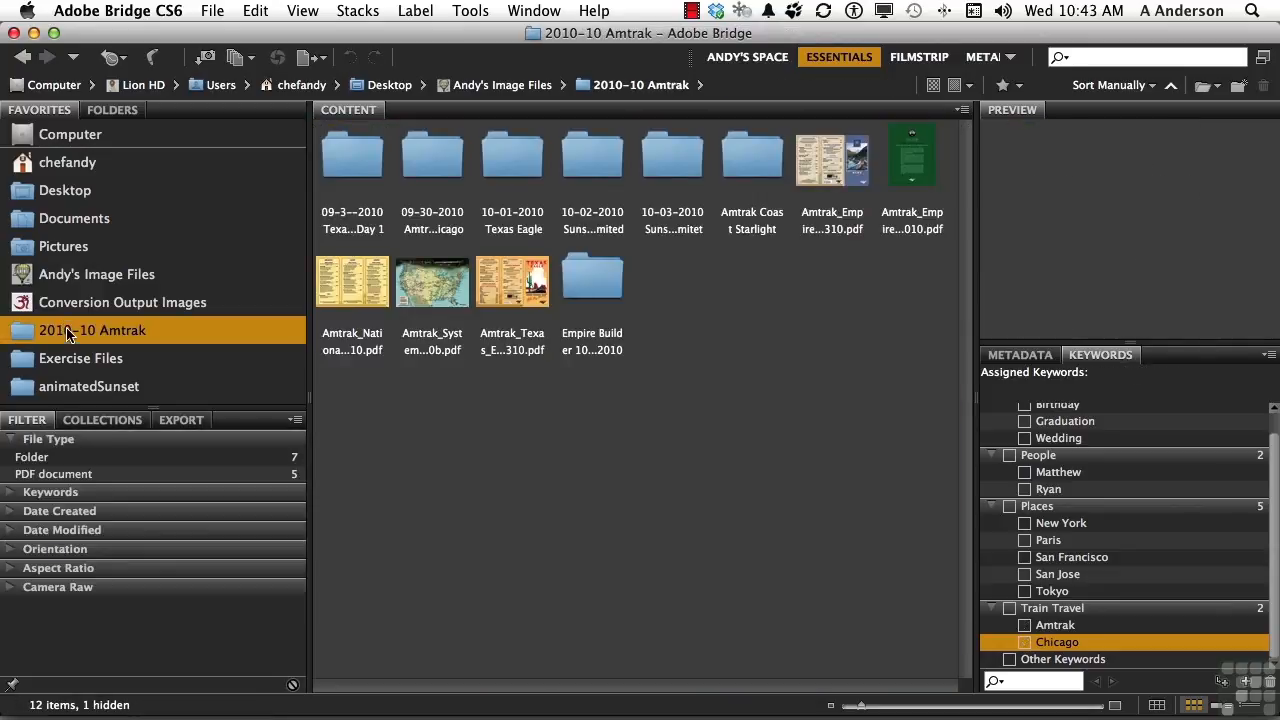
pyautogui.doubleClick(340, 158)
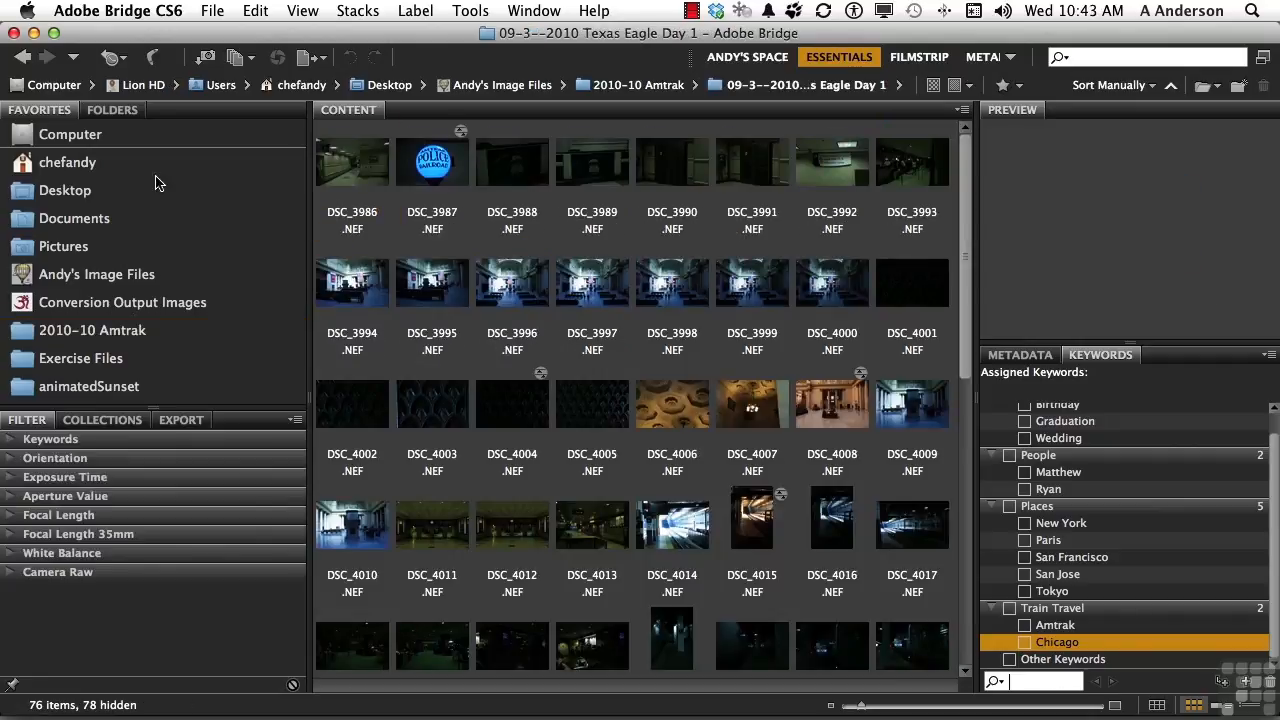
pyautogui.click(80, 197)
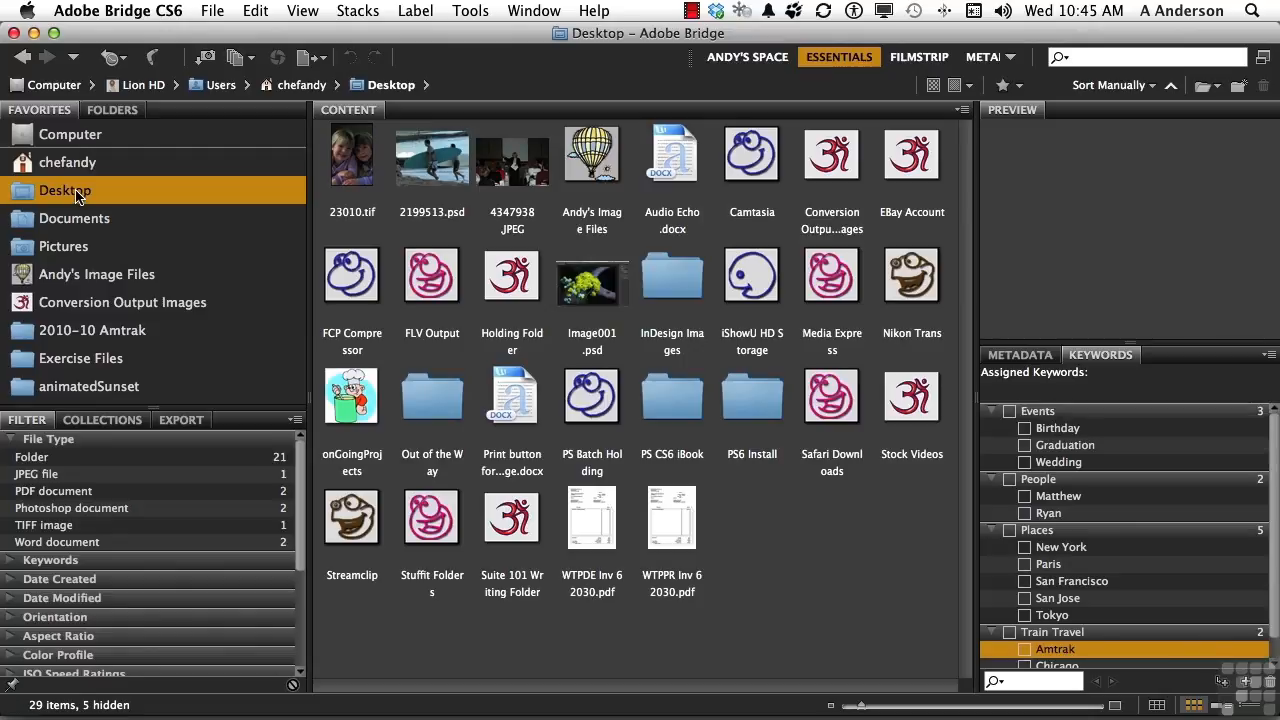
pyautogui.click(254, 11)
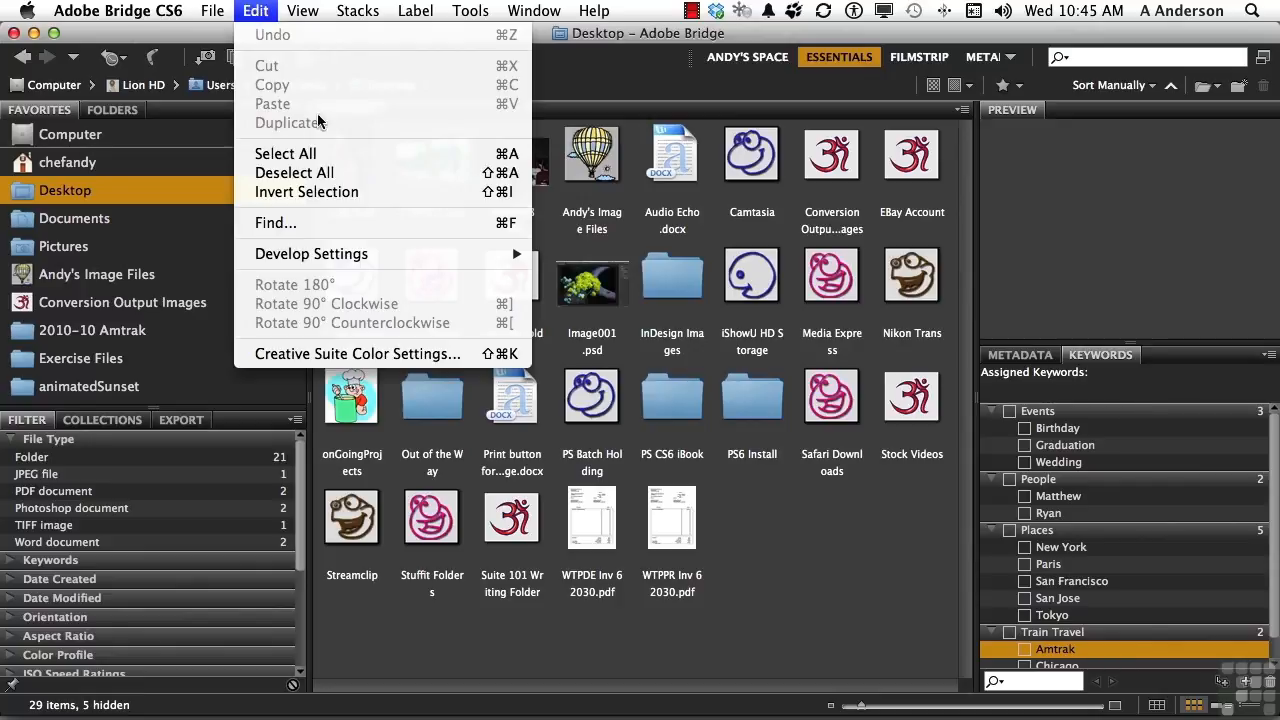
pyautogui.click(288, 226)
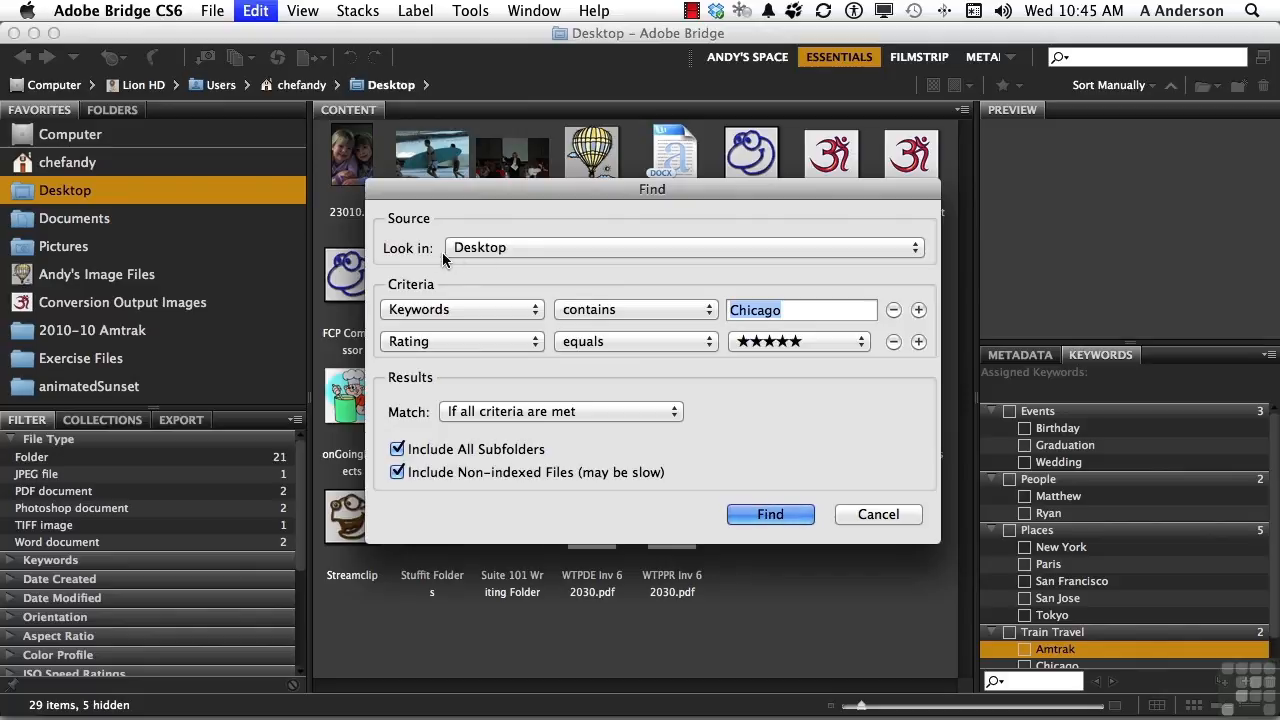
pyautogui.click(491, 247)
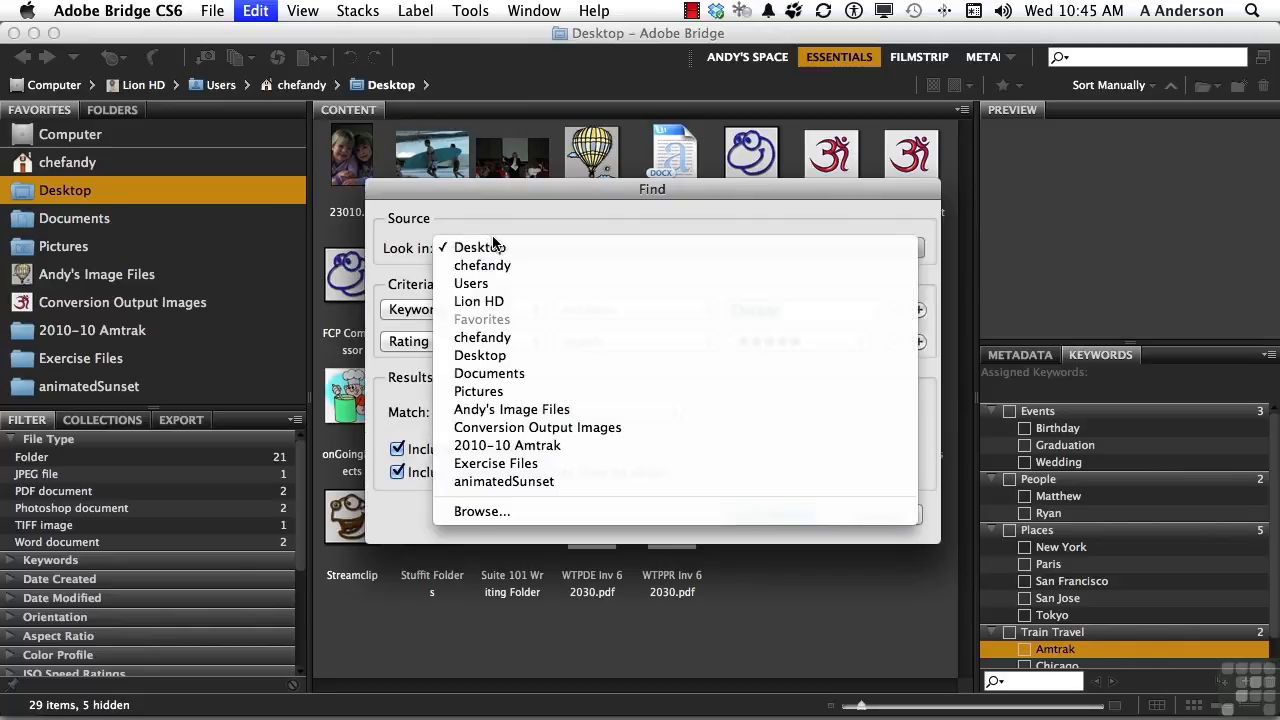
pyautogui.click(513, 410)
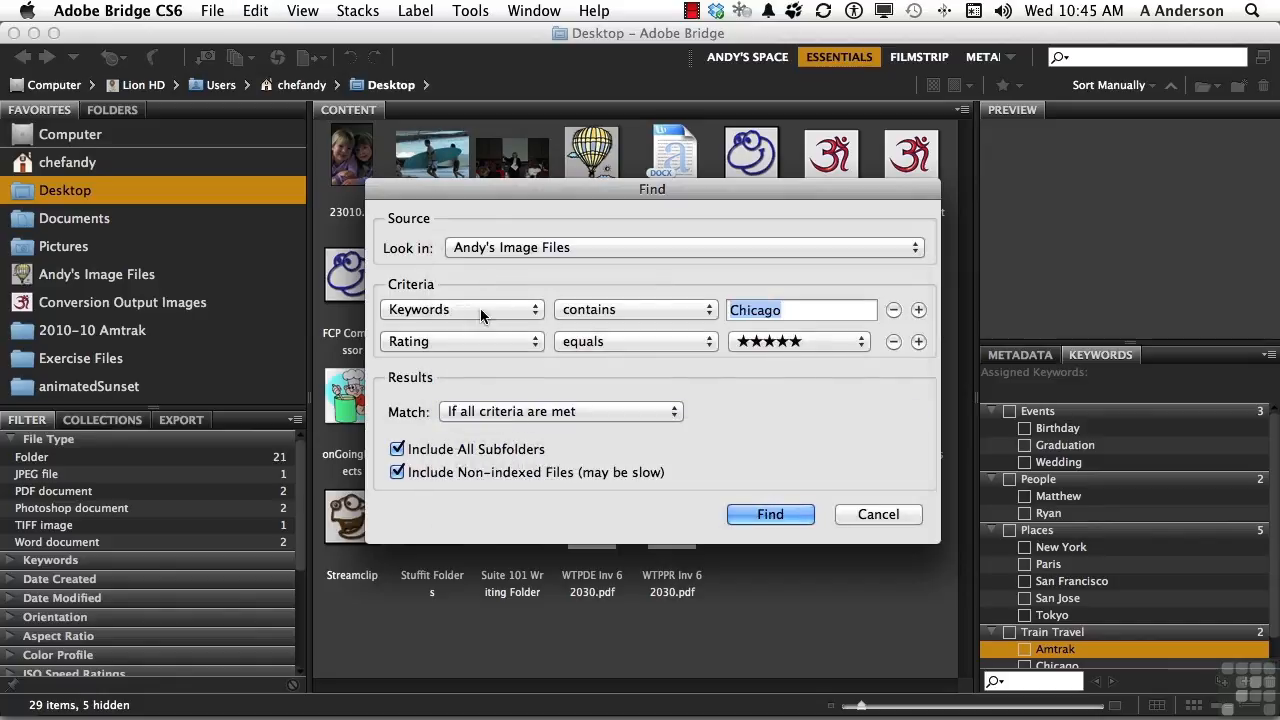
pyautogui.click(894, 341)
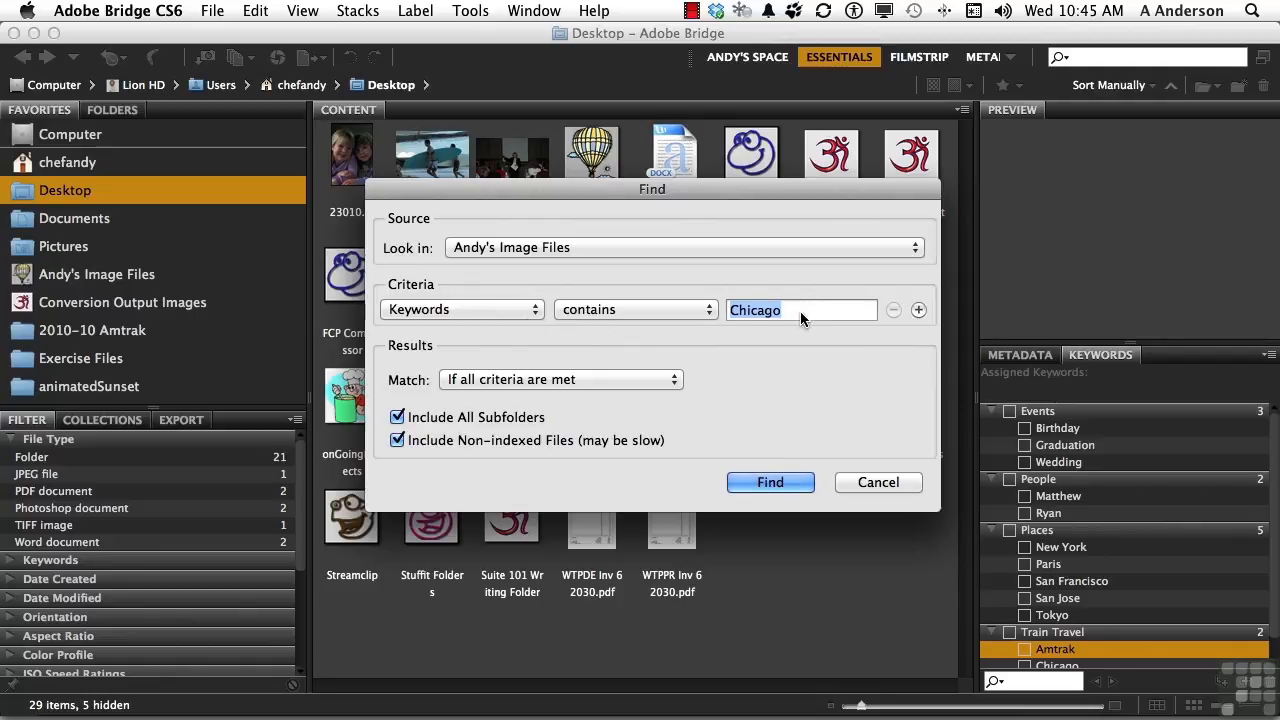
pyautogui.write('Amtrak')
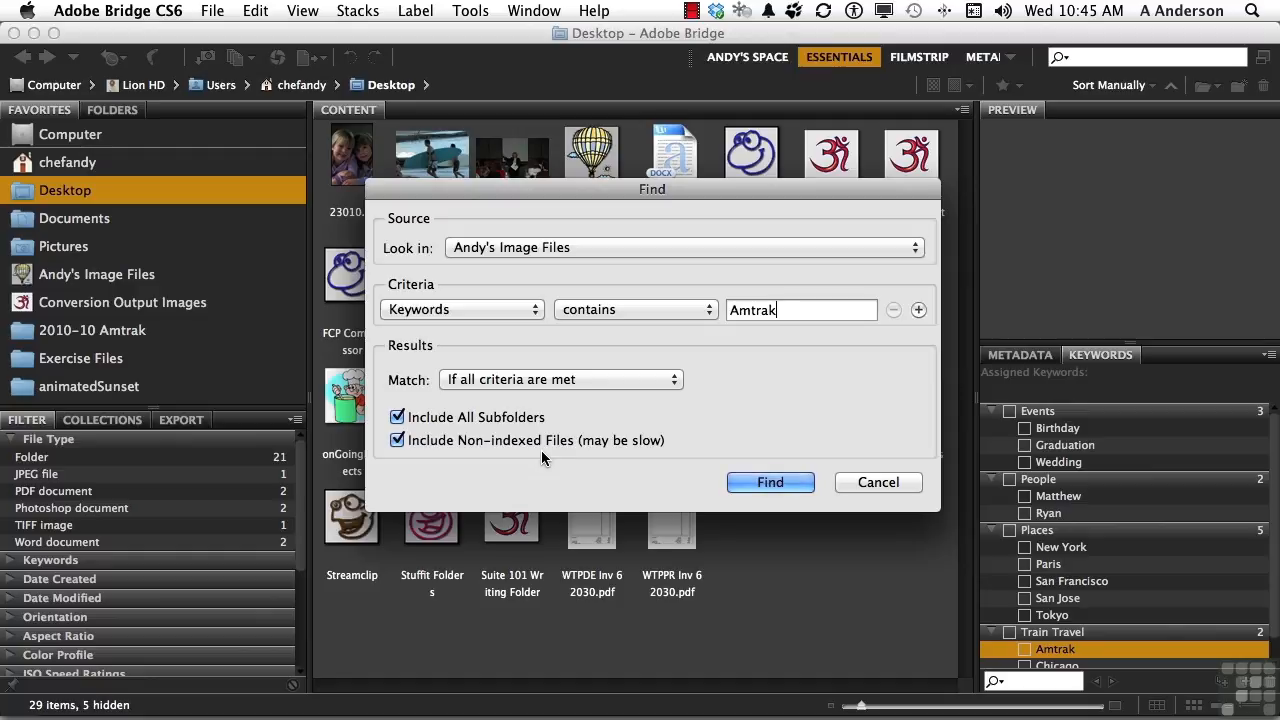
pyautogui.click(742, 481)
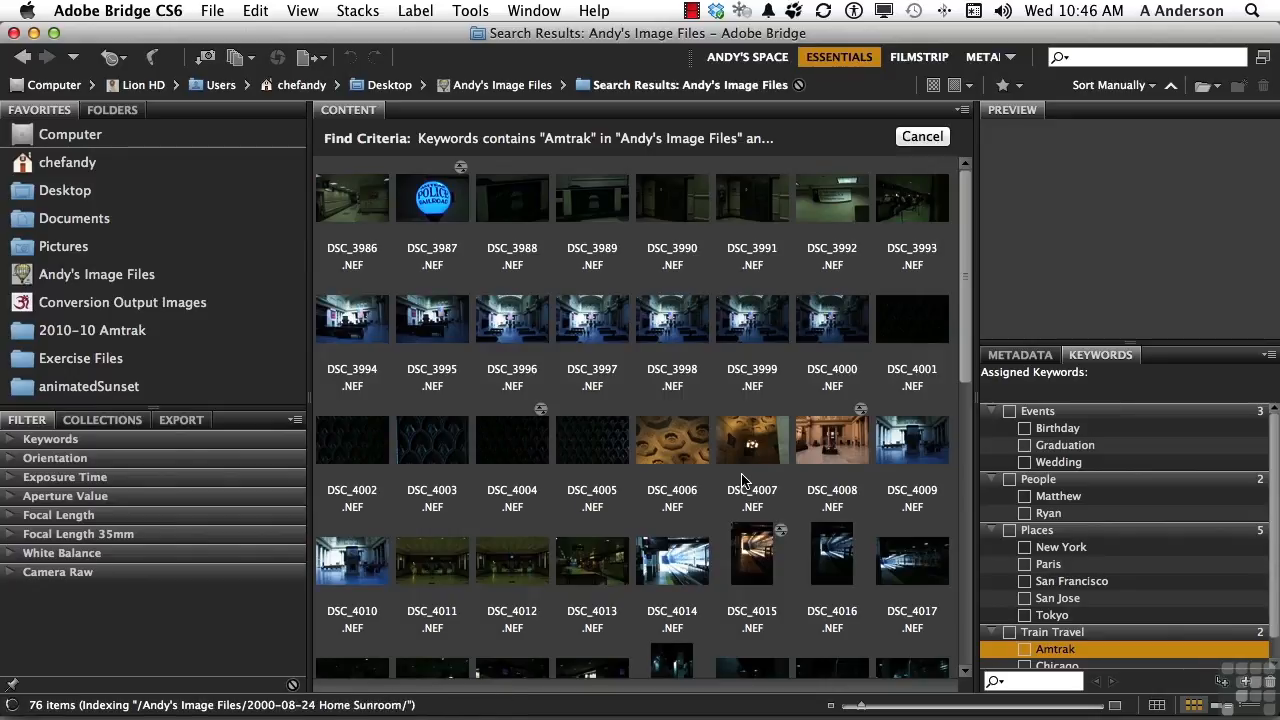
# Refine the search with a second keywords criterion so results contain both Amtrak and Chicago.
pyautogui.scroll(-10, 750, 460)
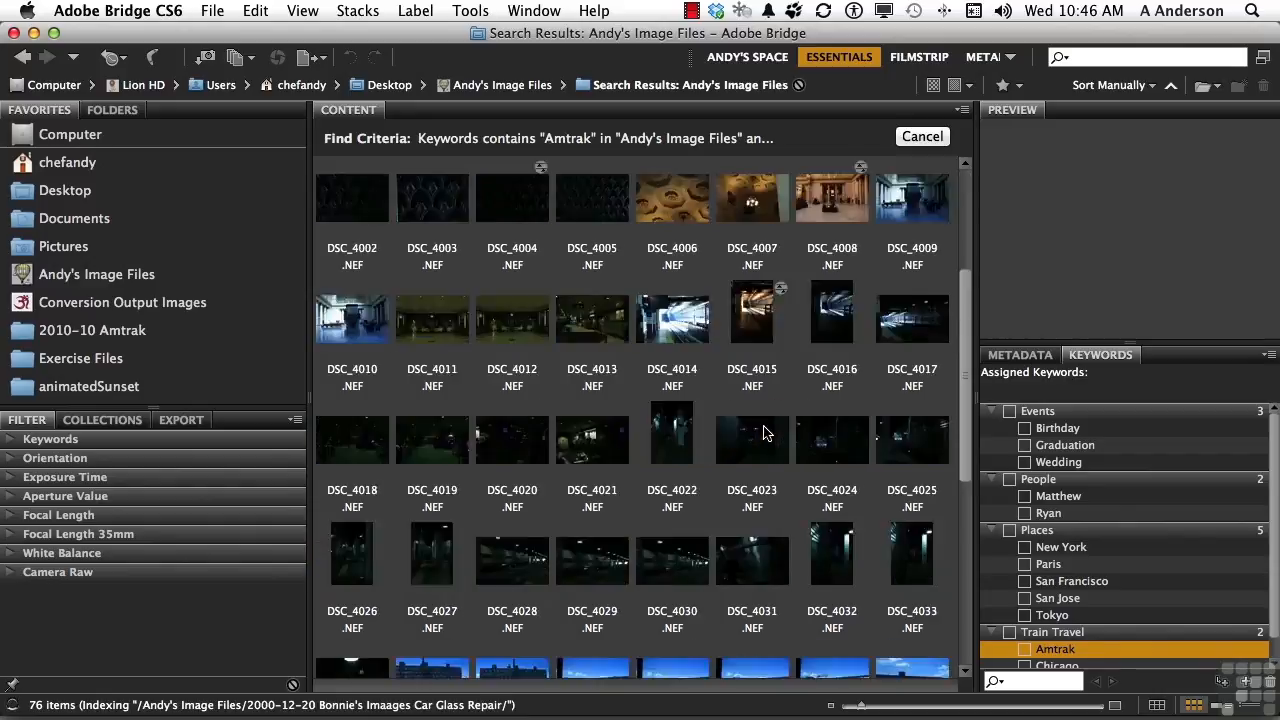
pyautogui.scroll(10, 763, 430)
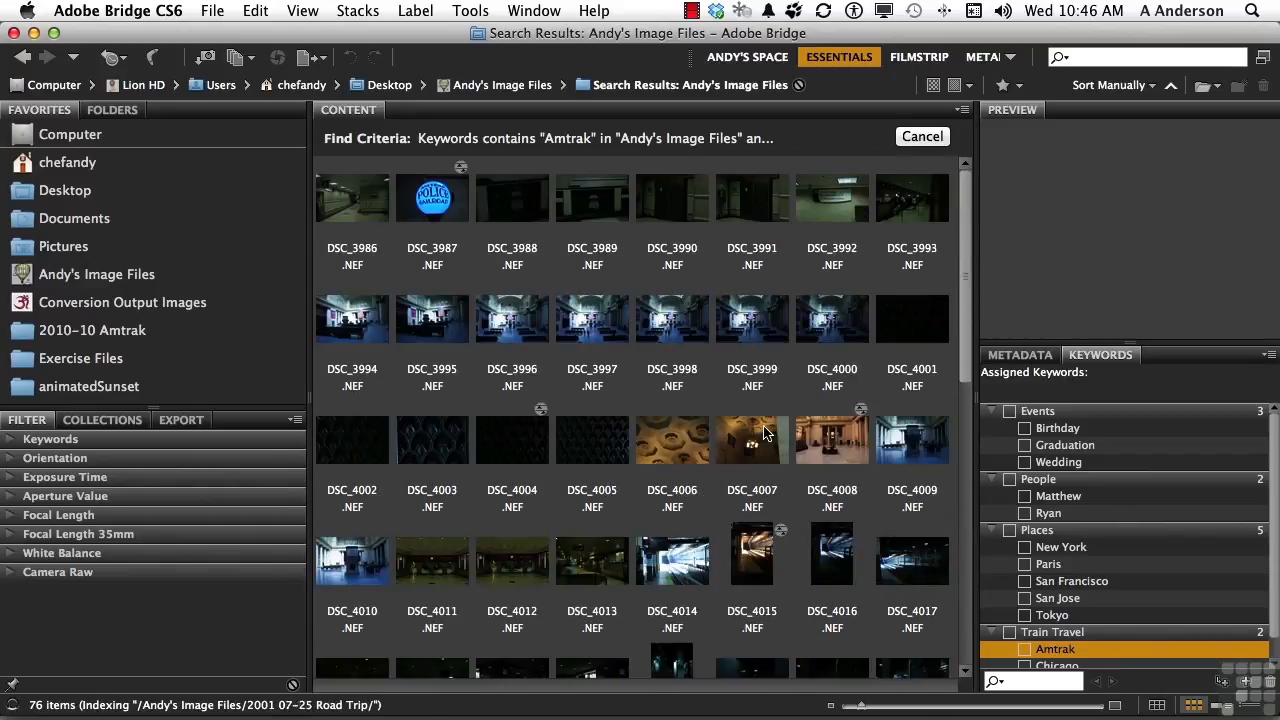
pyautogui.click(255, 10)
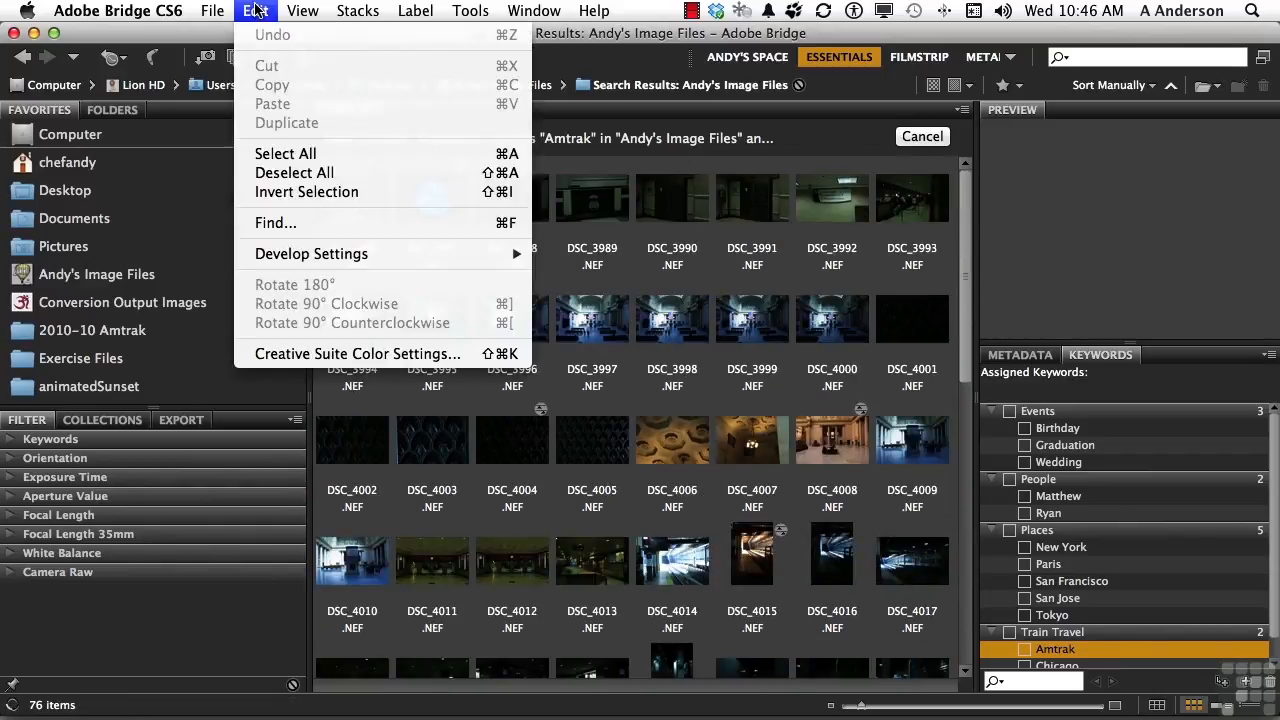
pyautogui.click(308, 229)
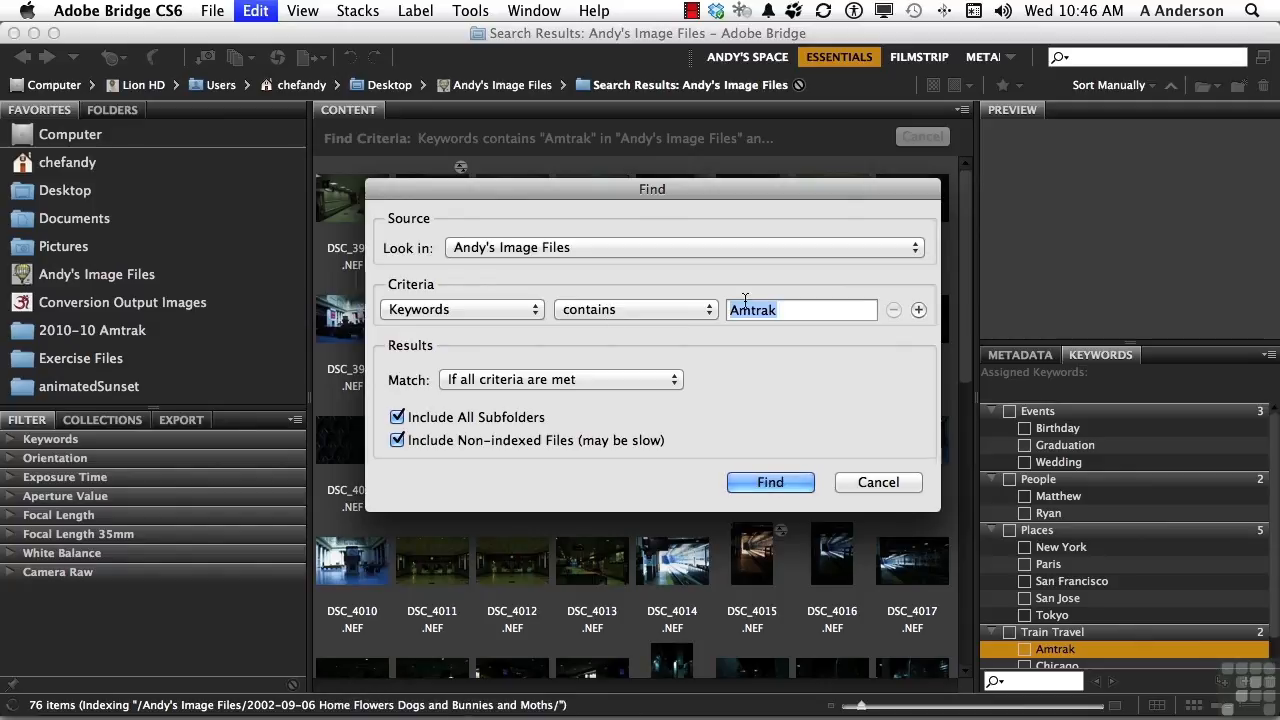
pyautogui.click(918, 310)
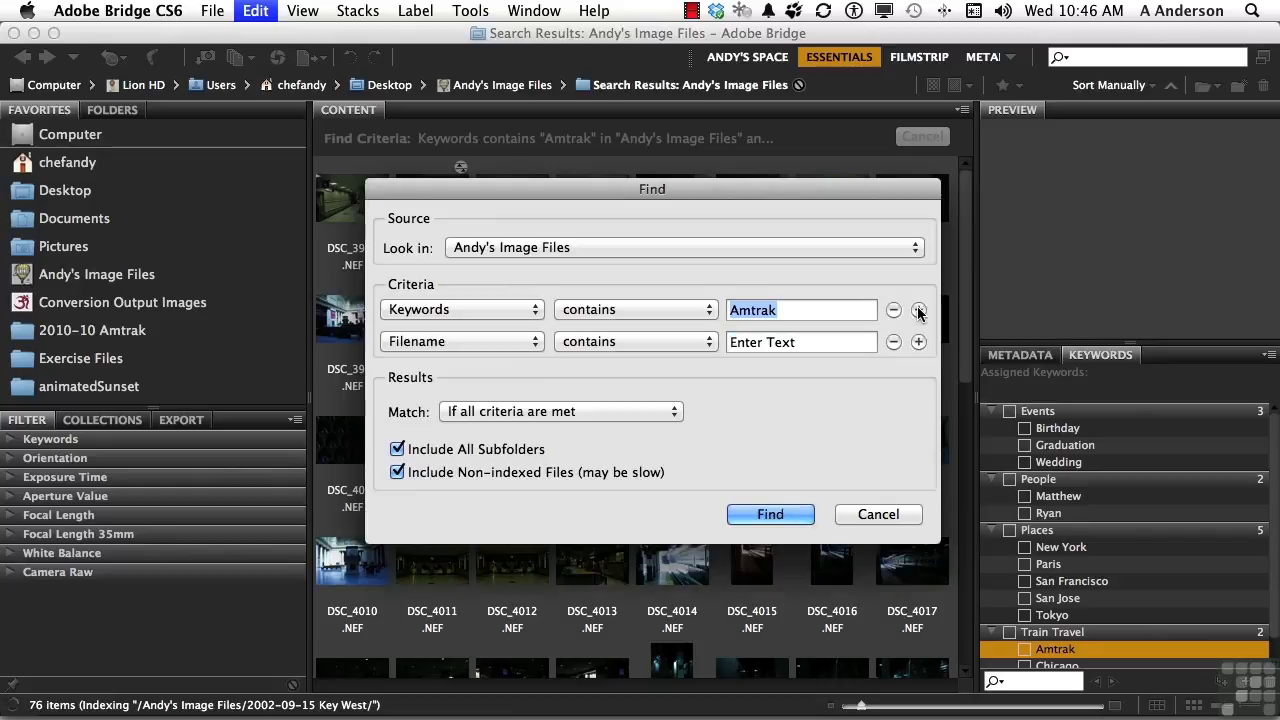
pyautogui.click(462, 341)
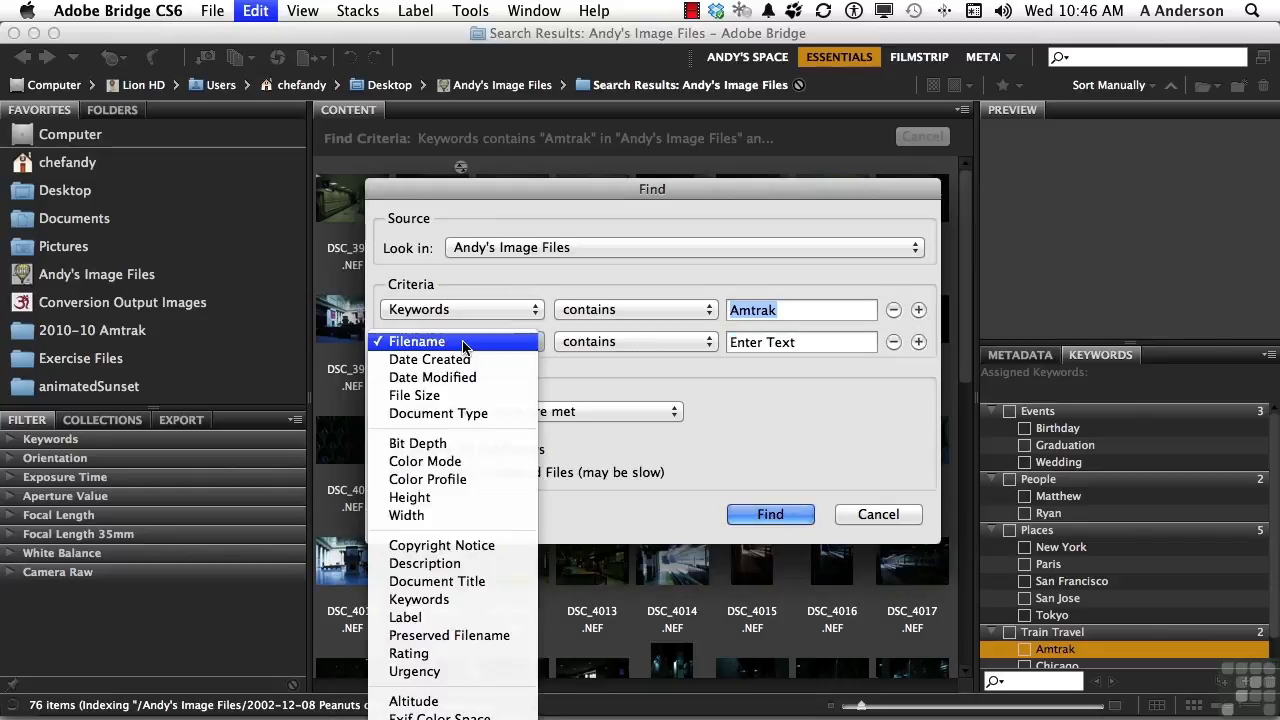
pyautogui.click(480, 604)
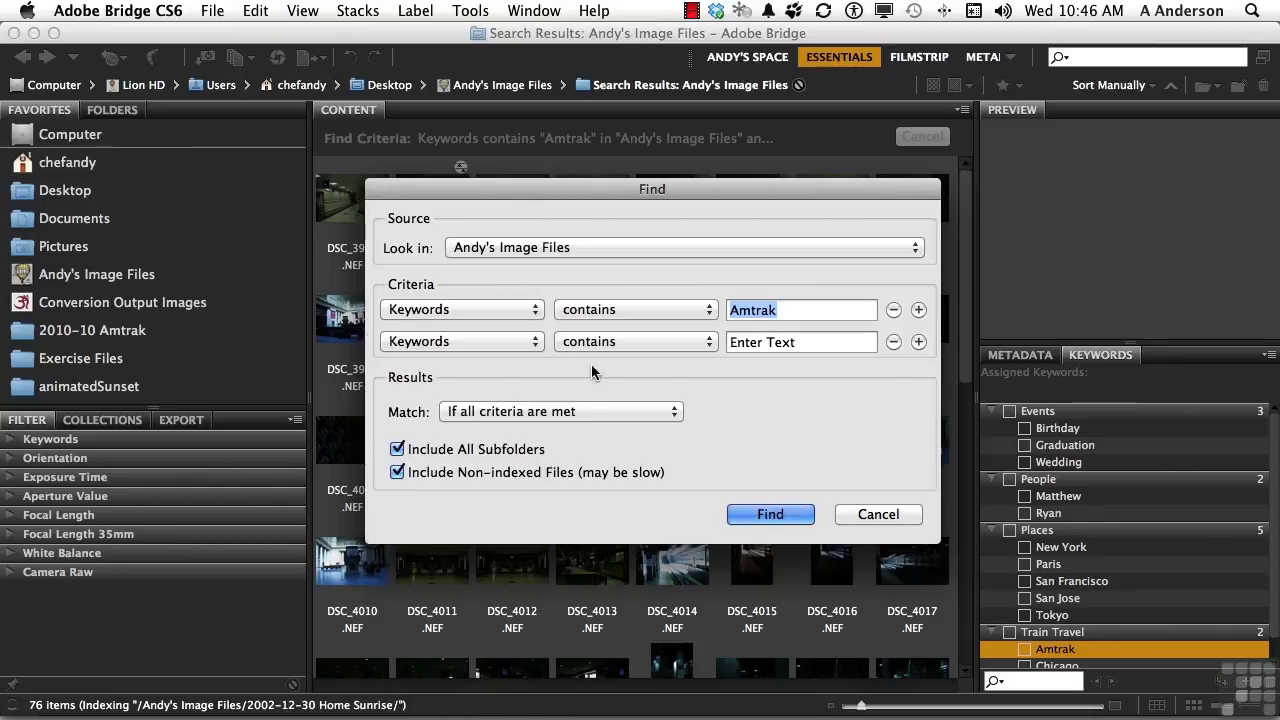
pyautogui.click(738, 343)
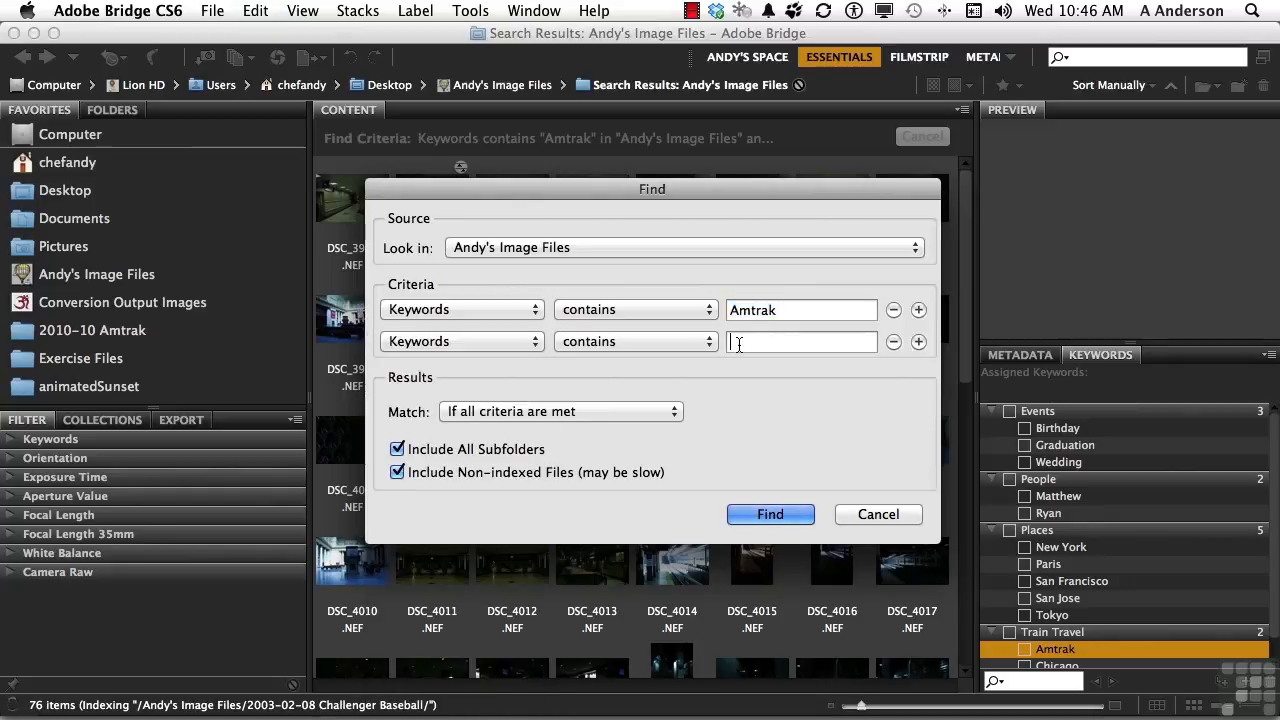
pyautogui.write('Chicago')
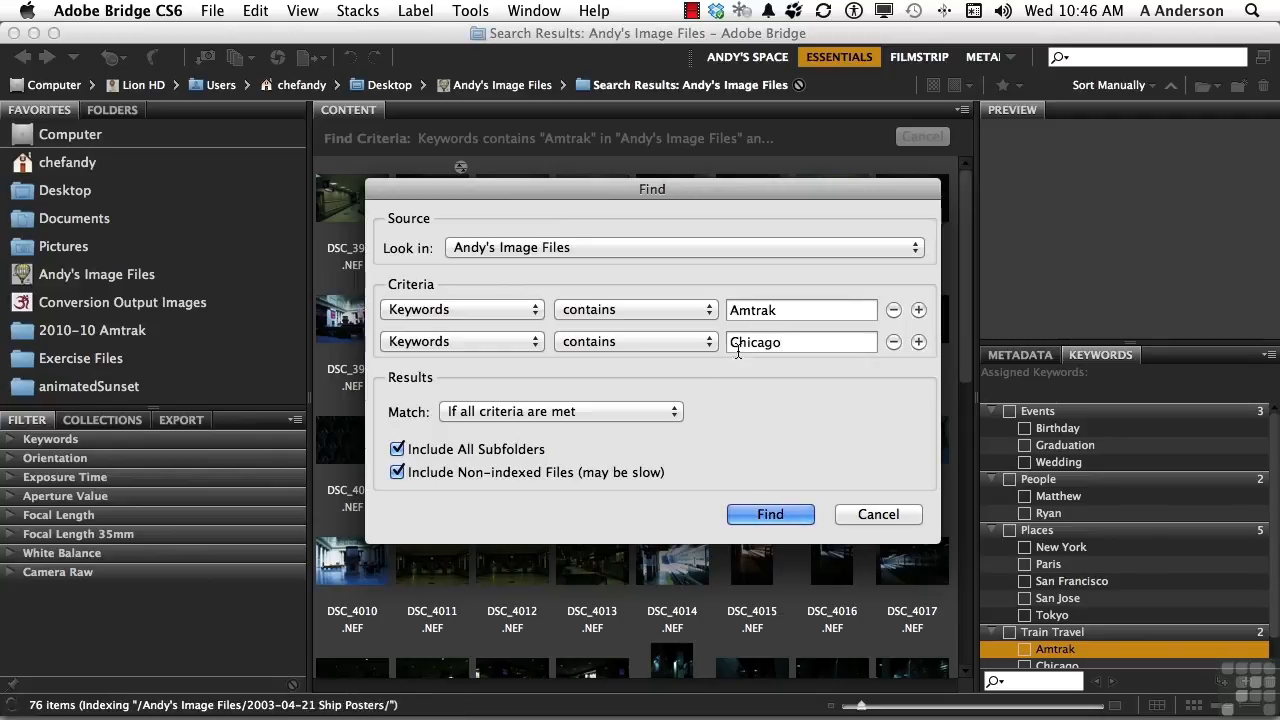
pyautogui.click(768, 514)
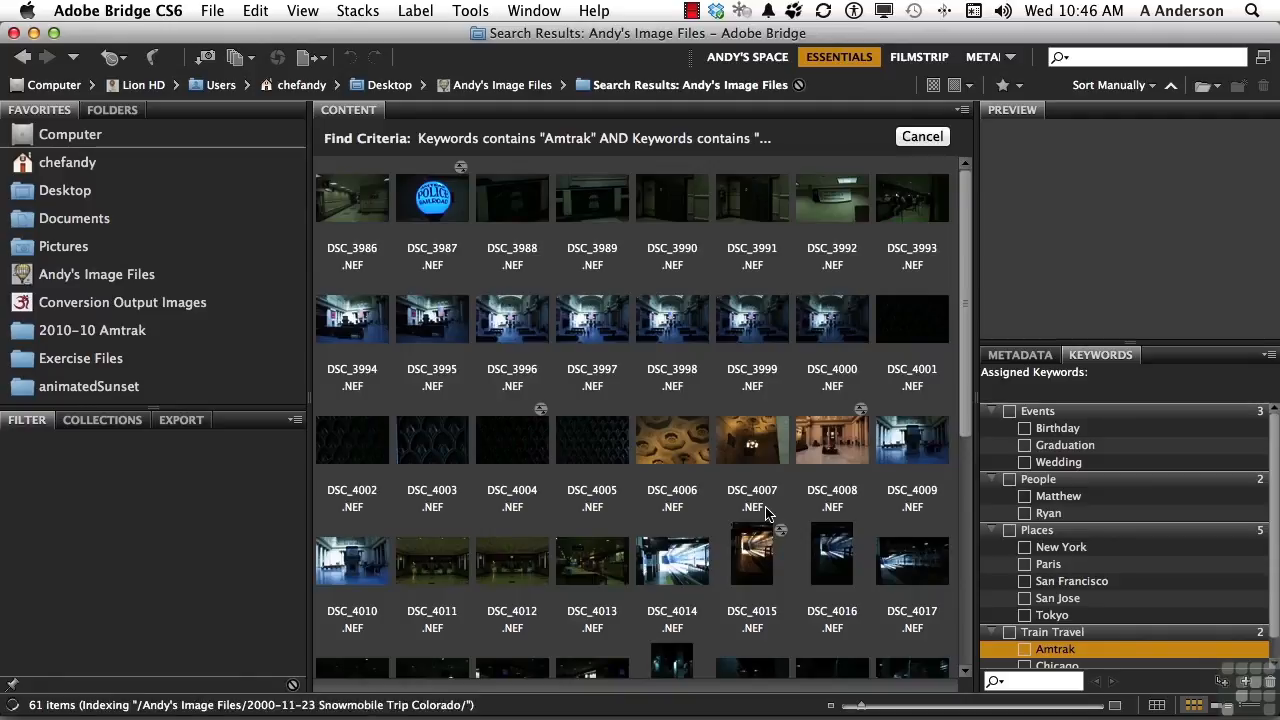
# Review the match options and rerun the Amtrak and Chicago search with all criteria required, then browse the results.
pyautogui.scroll(5, 768, 514)
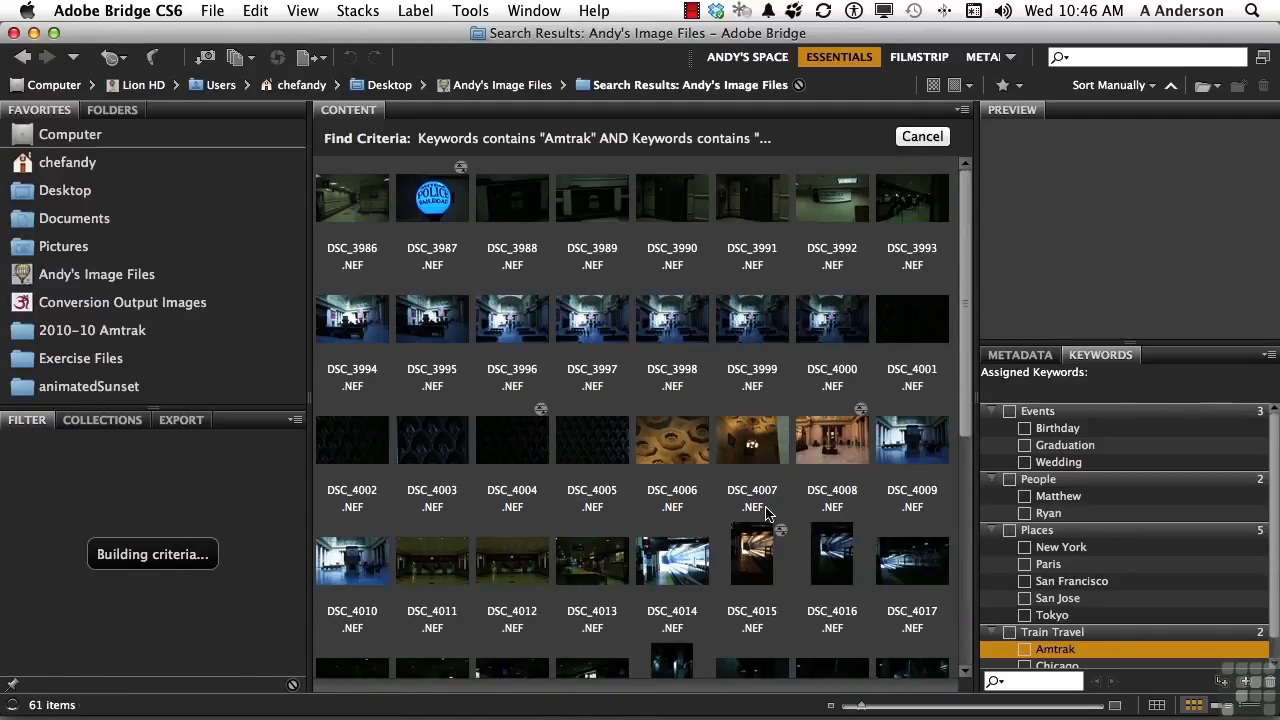
pyautogui.click(256, 12)
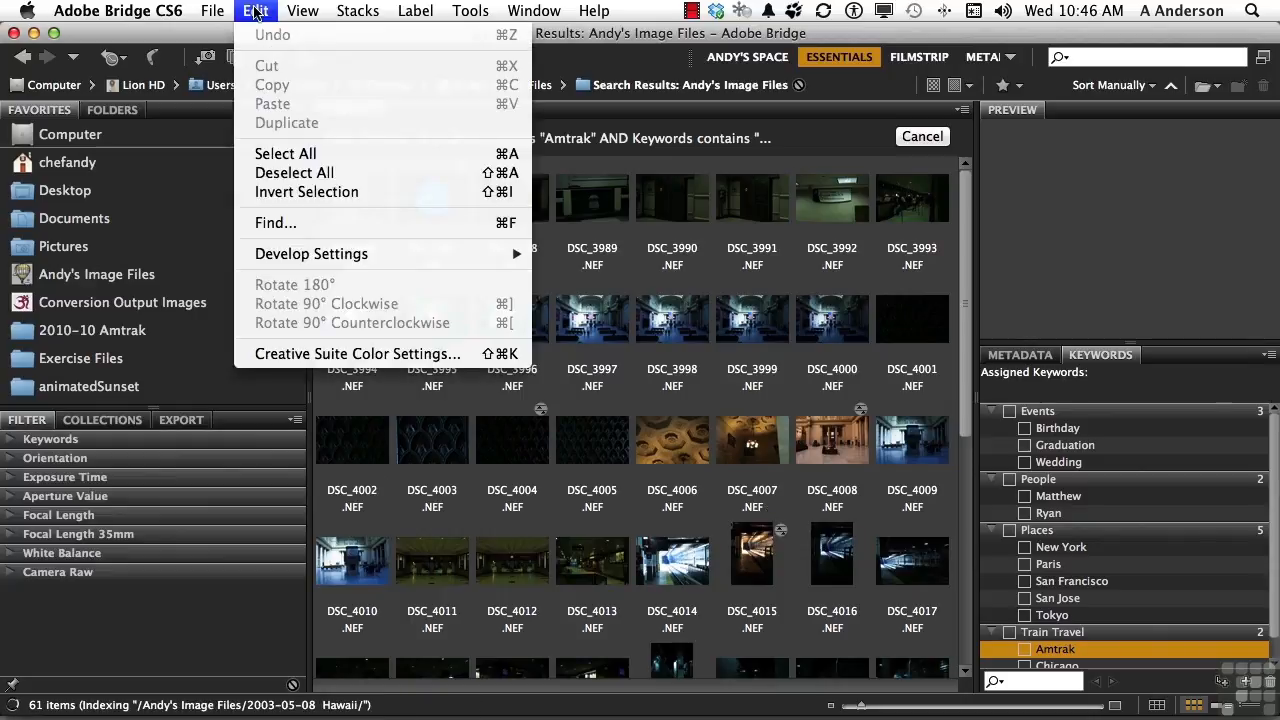
pyautogui.click(313, 224)
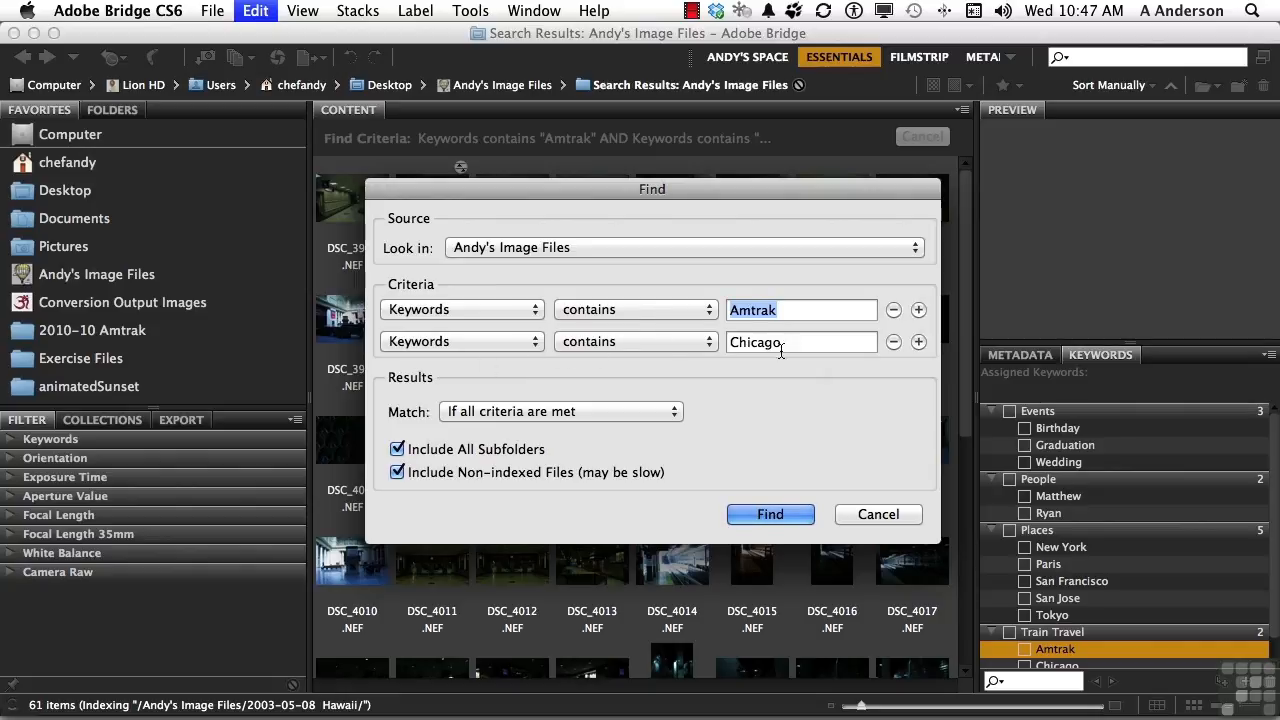
pyautogui.click(631, 411)
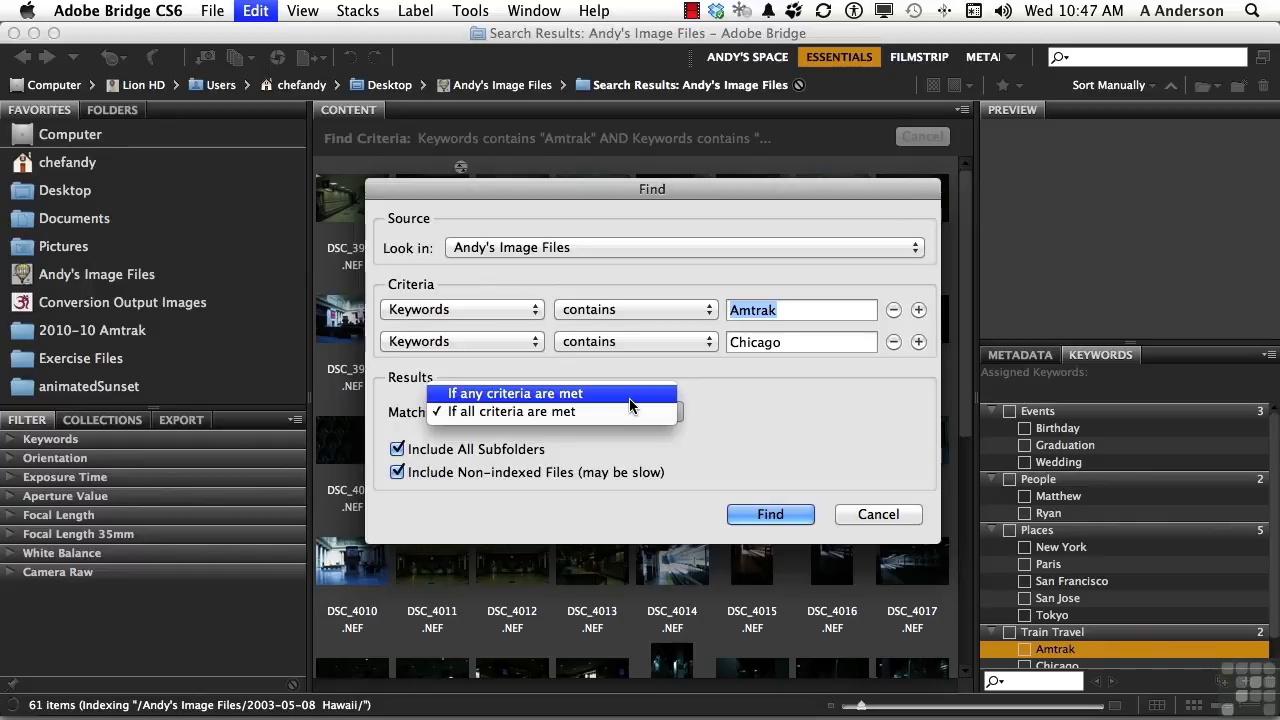
pyautogui.click(761, 405)
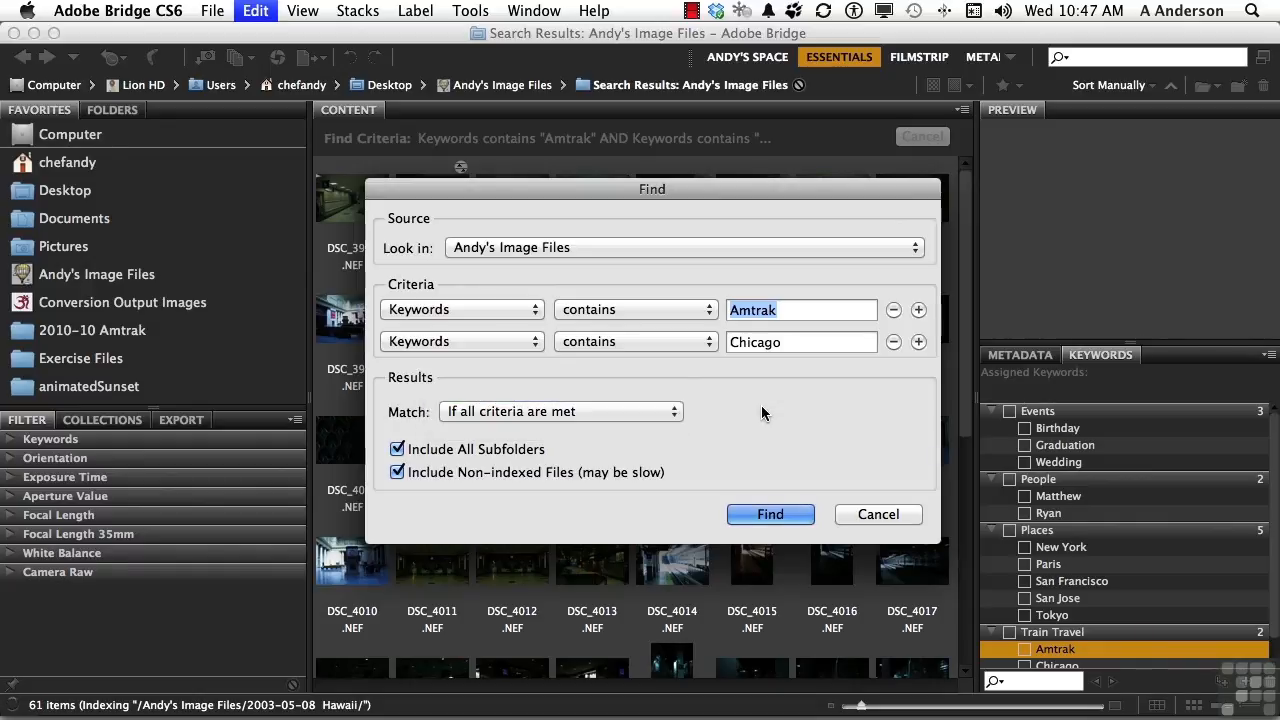
pyautogui.click(785, 514)
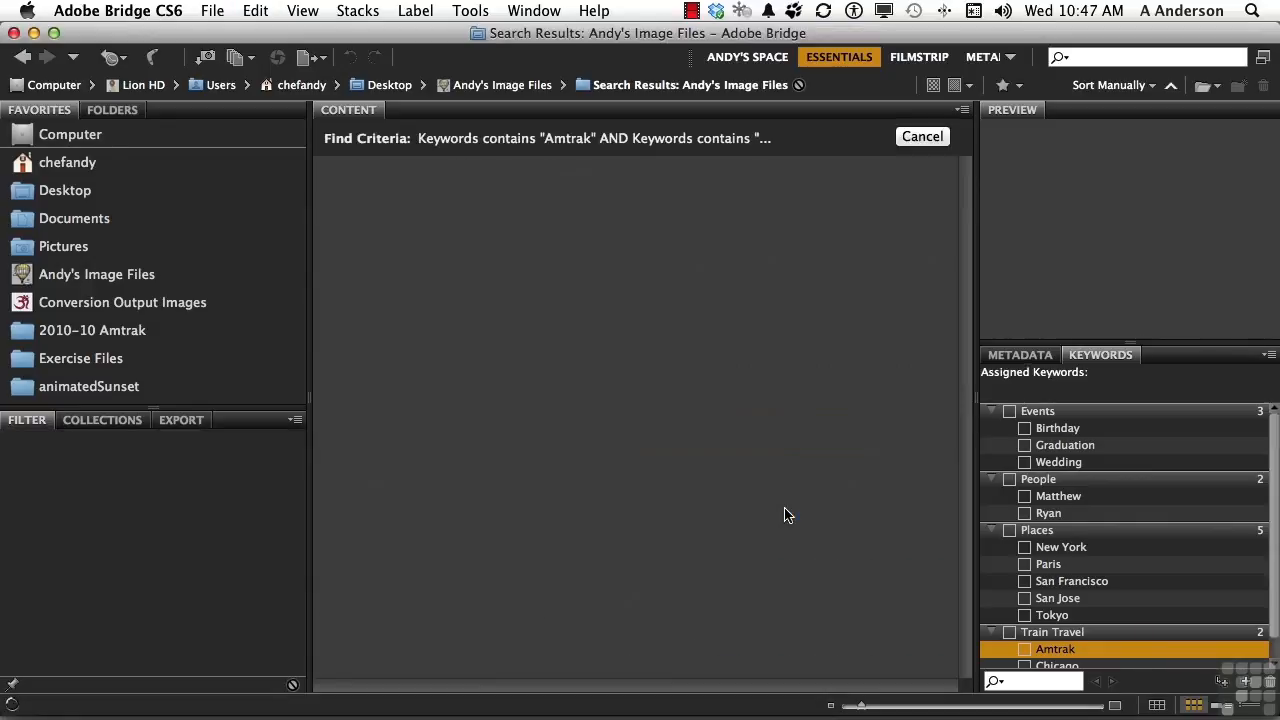
pyautogui.scroll(-5, 785, 515)
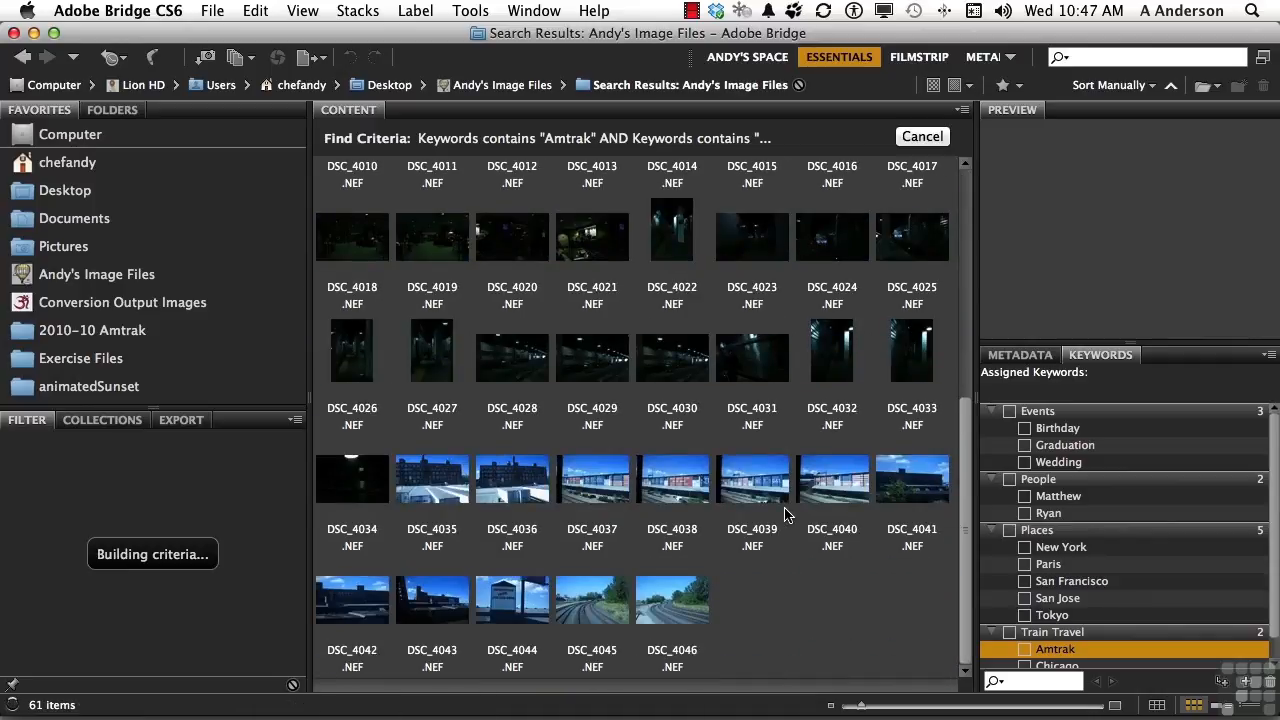
pyautogui.scroll(3, 785, 515)
pyautogui.scroll(2, 785, 515)
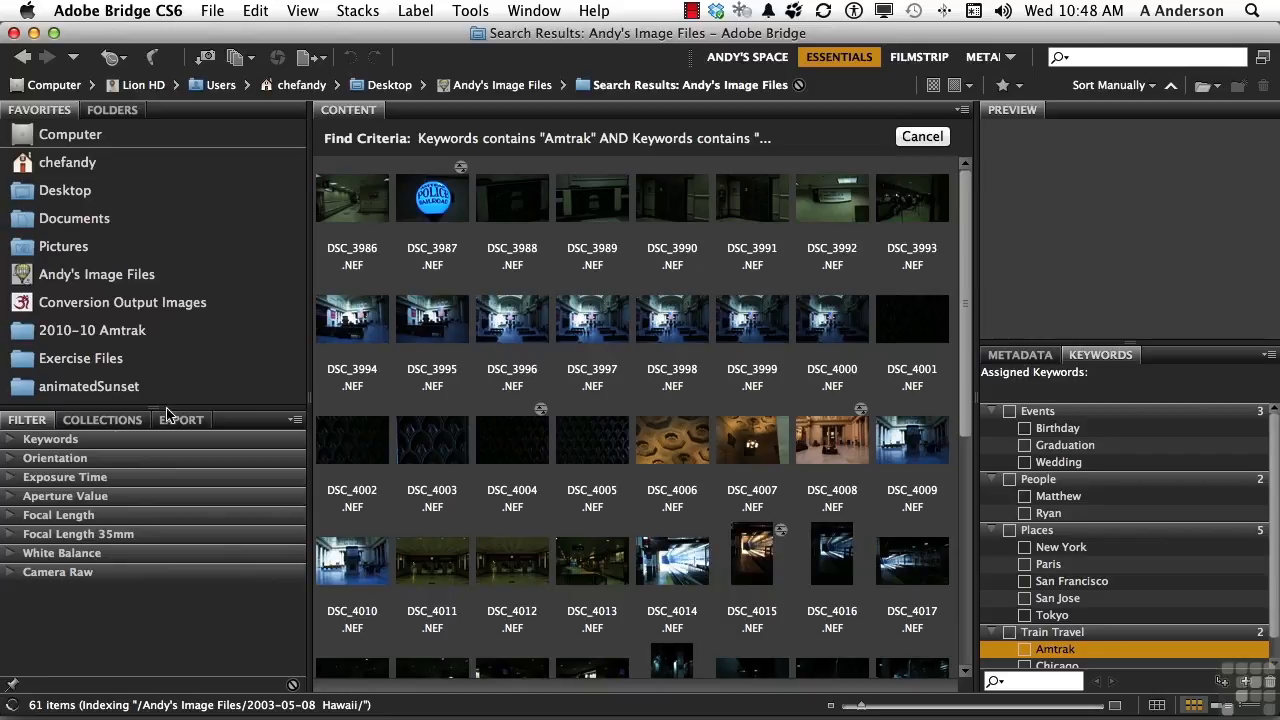
# Create a new collection named Amtrak Chicago, then return to the 2010-10 Amtrak folder.
pyautogui.click(110, 420)
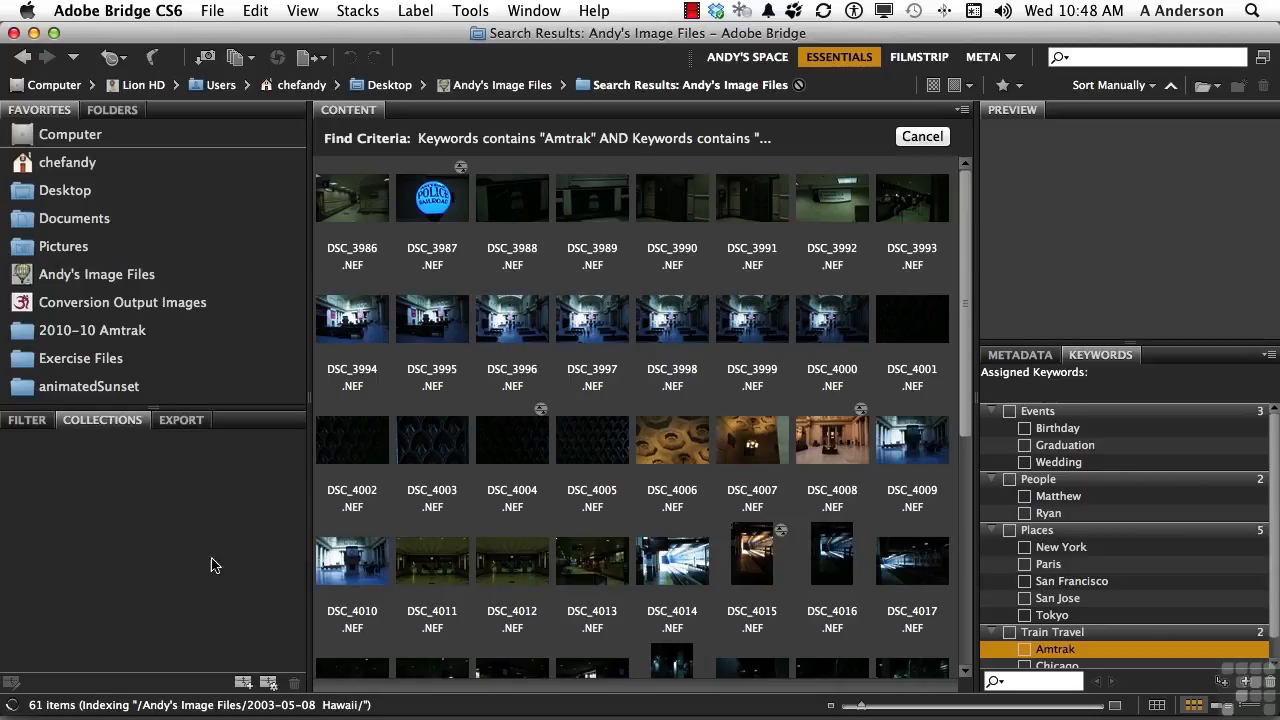
pyautogui.click(243, 683)
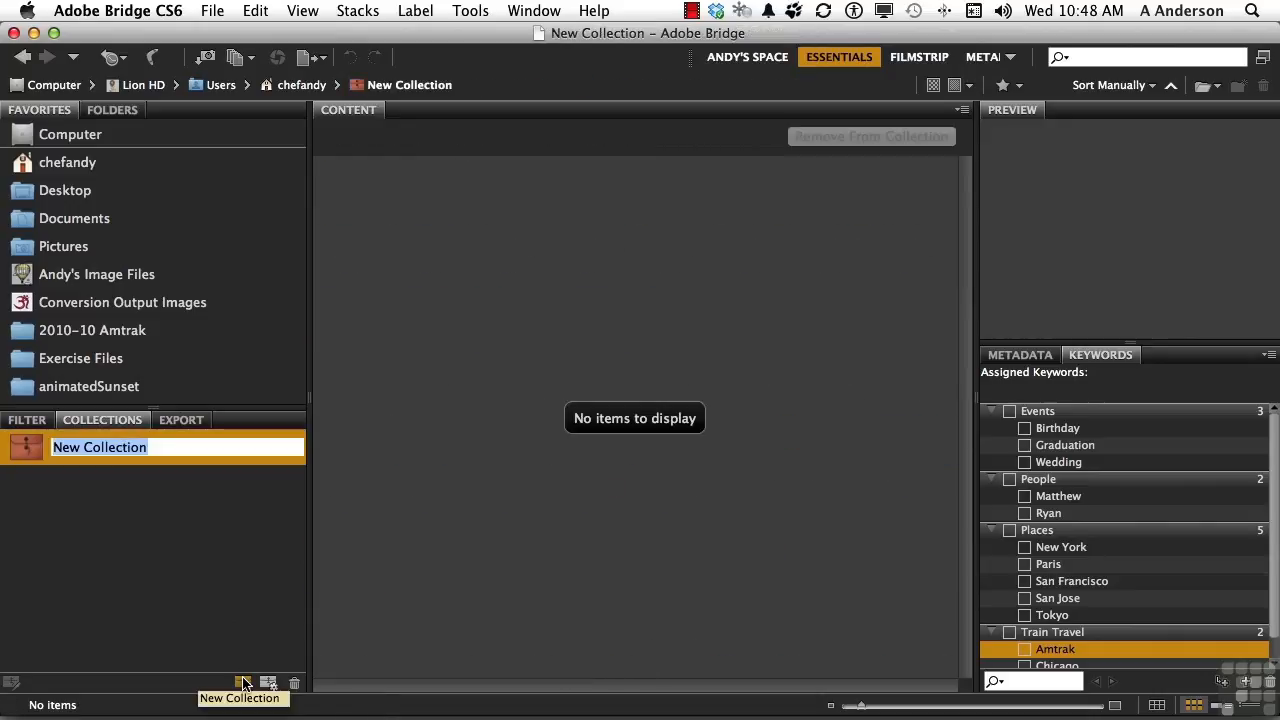
pyautogui.write('Amtrak')
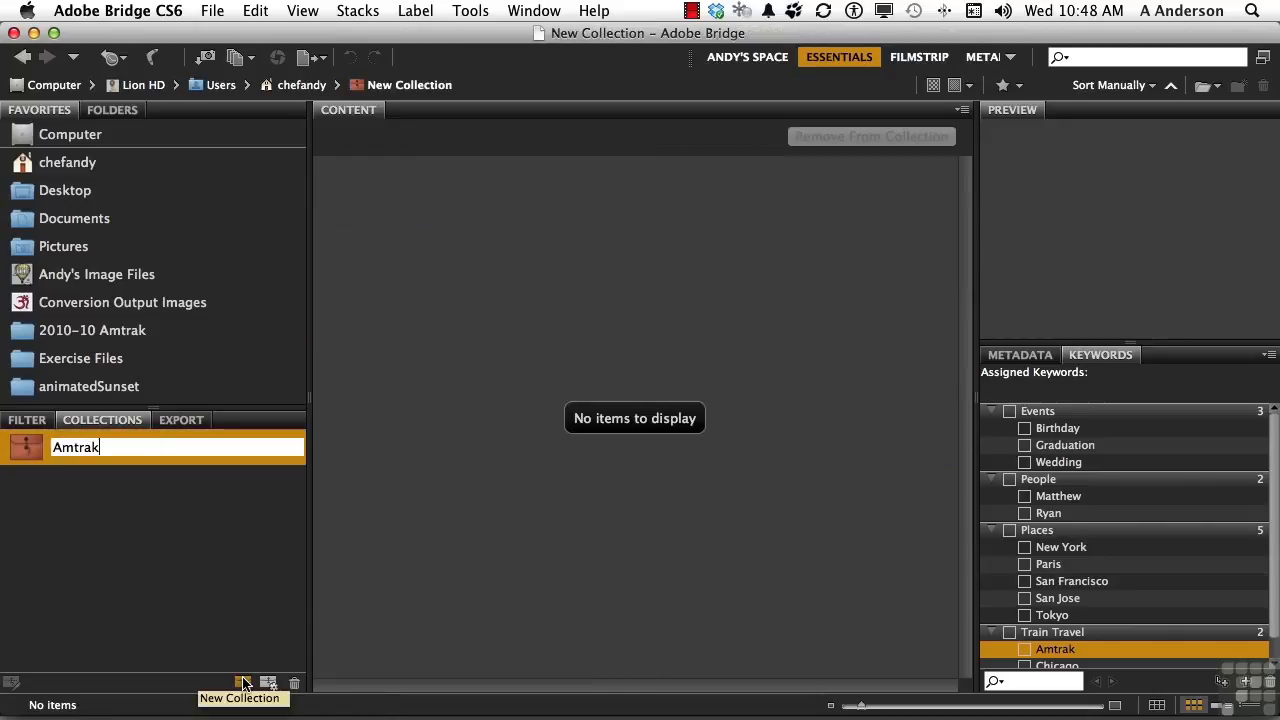
pyautogui.write(' Chicago')
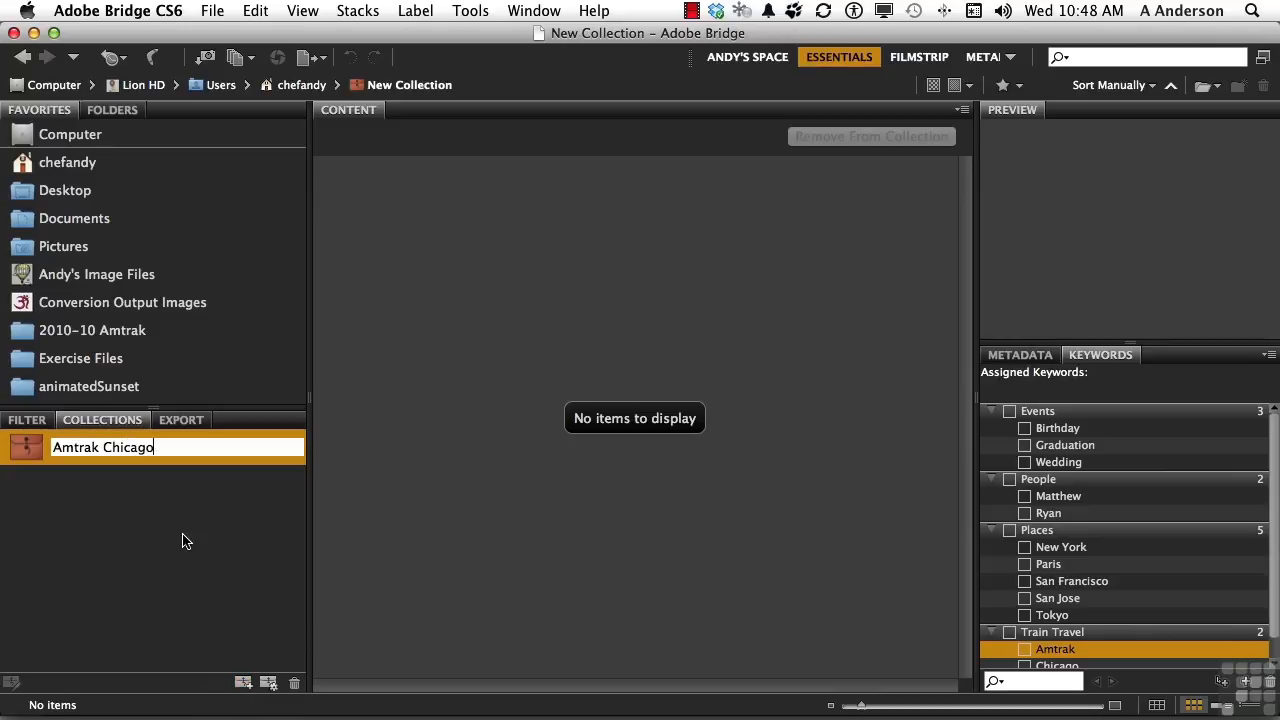
pyautogui.press('Return')
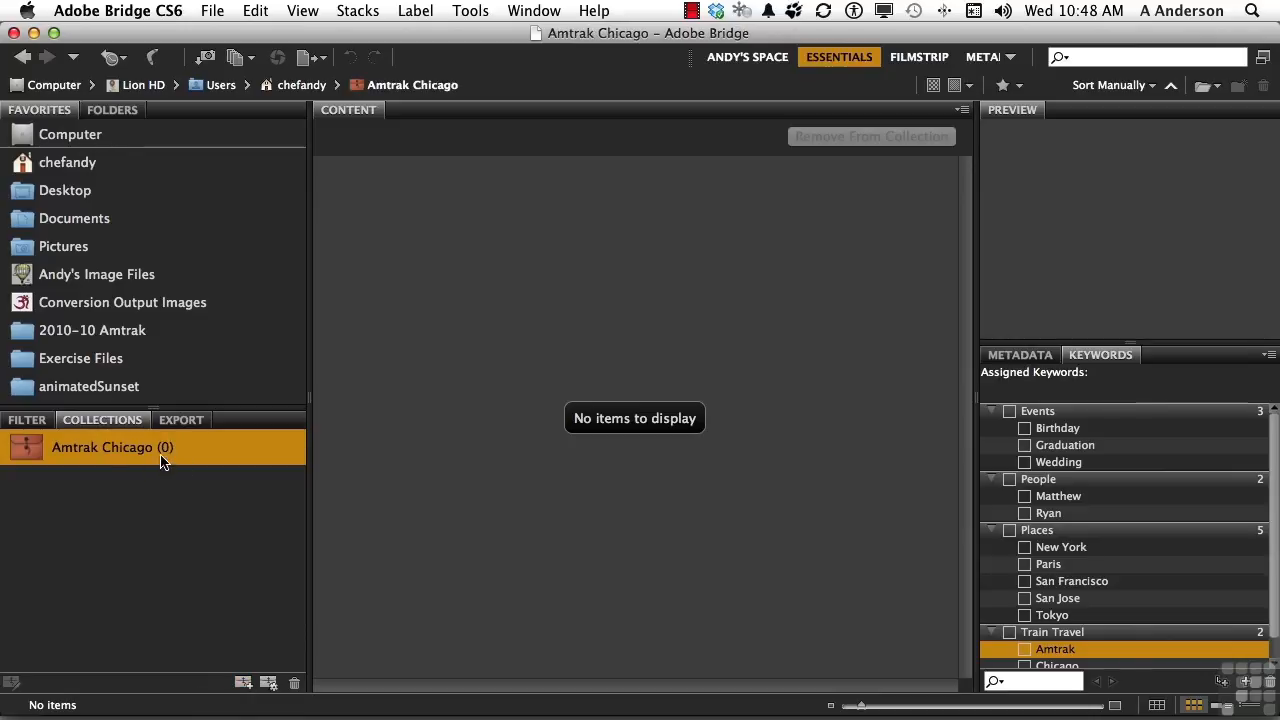
pyautogui.click(122, 332)
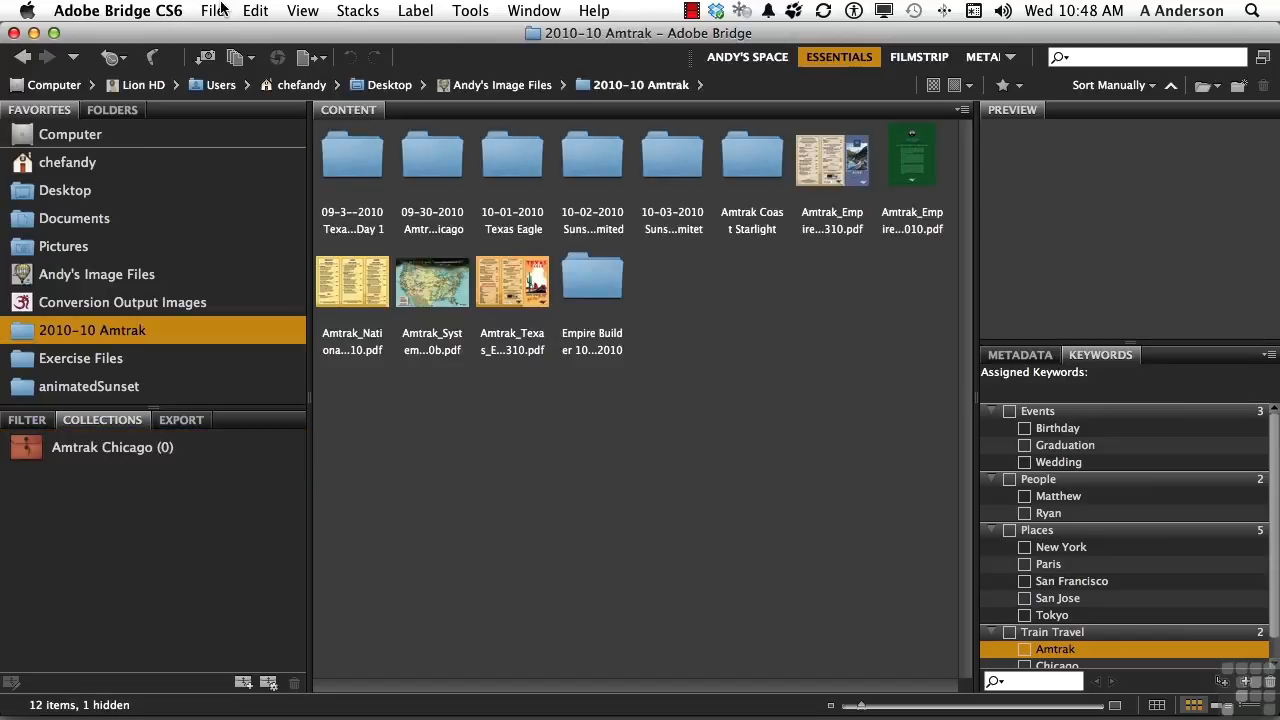
# Rerun the Find for files with keywords containing Amtrak and Chicago in the 2010-10 Amtrak folder.
pyautogui.click(251, 10)
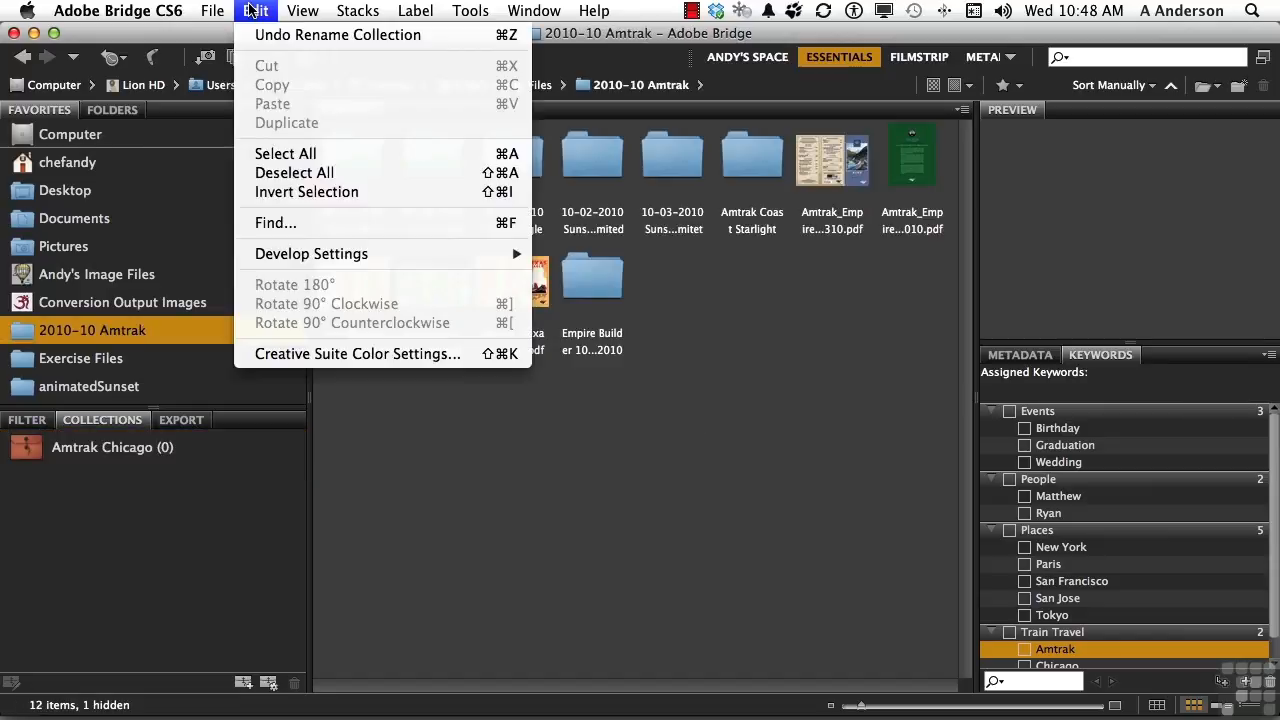
pyautogui.click(290, 226)
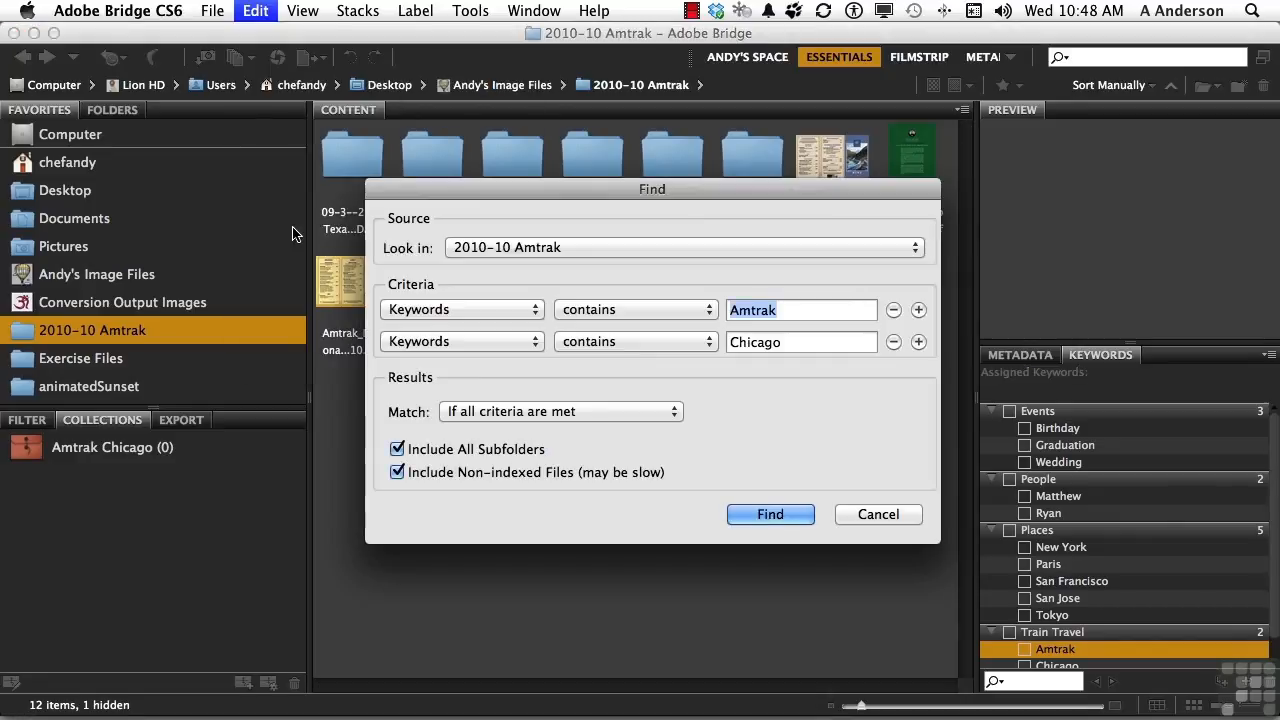
pyautogui.click(772, 514)
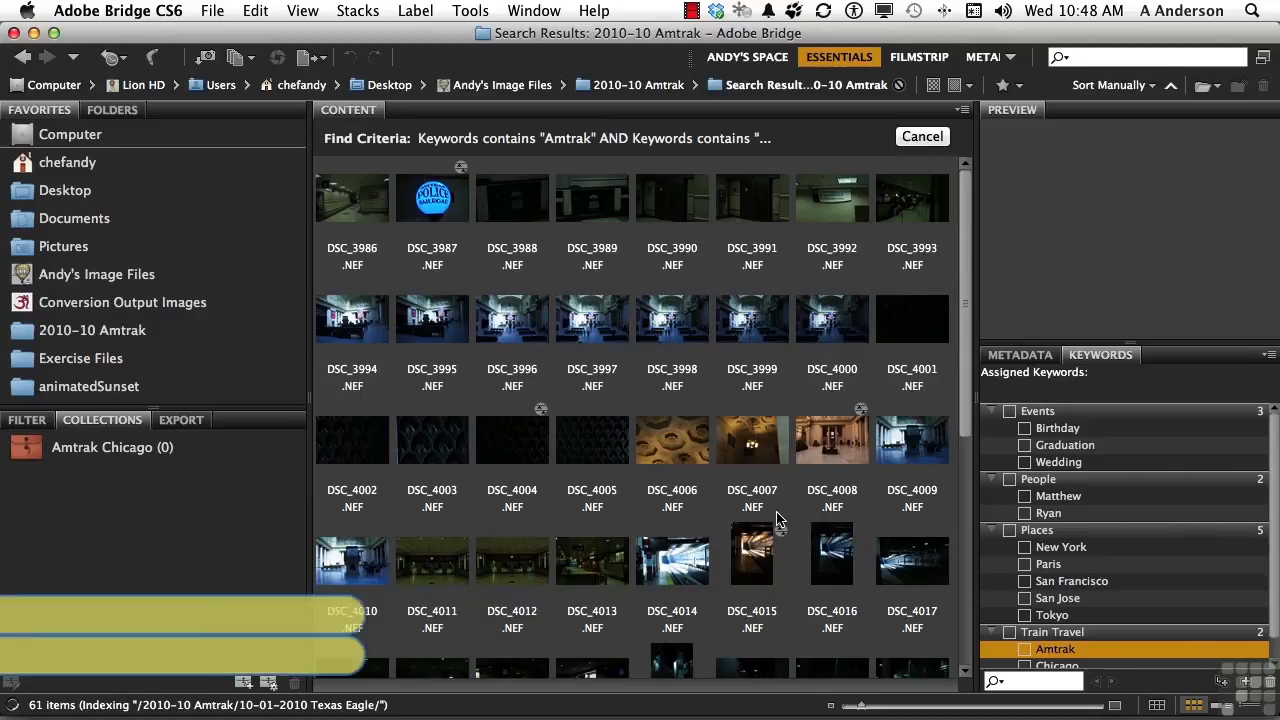
# Add all search results to the Amtrak Chicago collection and open that collection.
pyautogui.press('super+a')
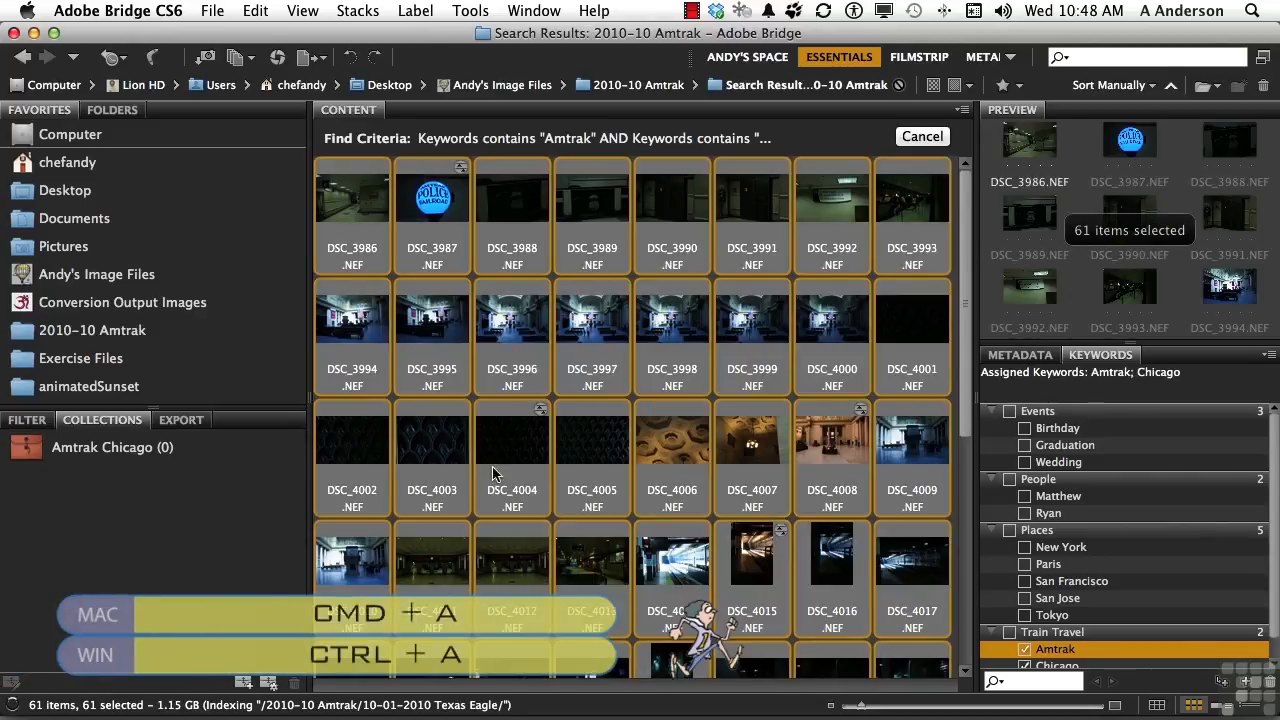
pyautogui.moveTo(326, 447); pyautogui.dragTo(155, 450)
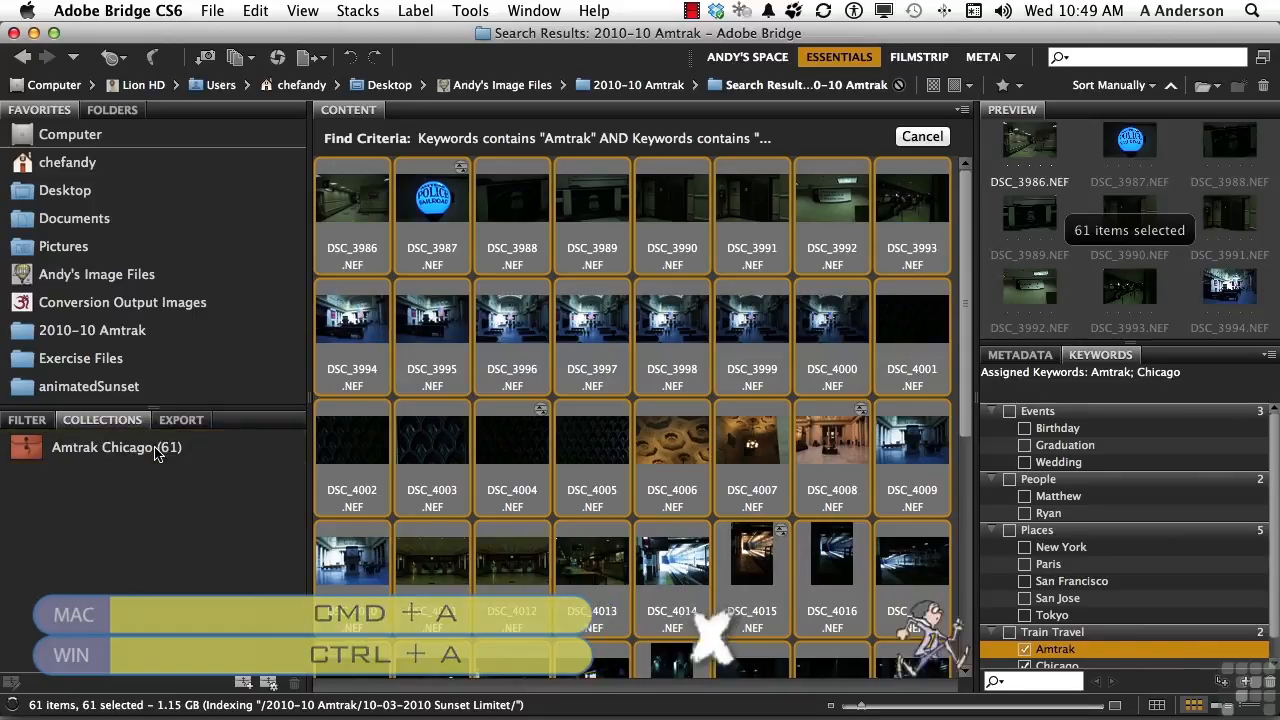
pyautogui.click(155, 450)
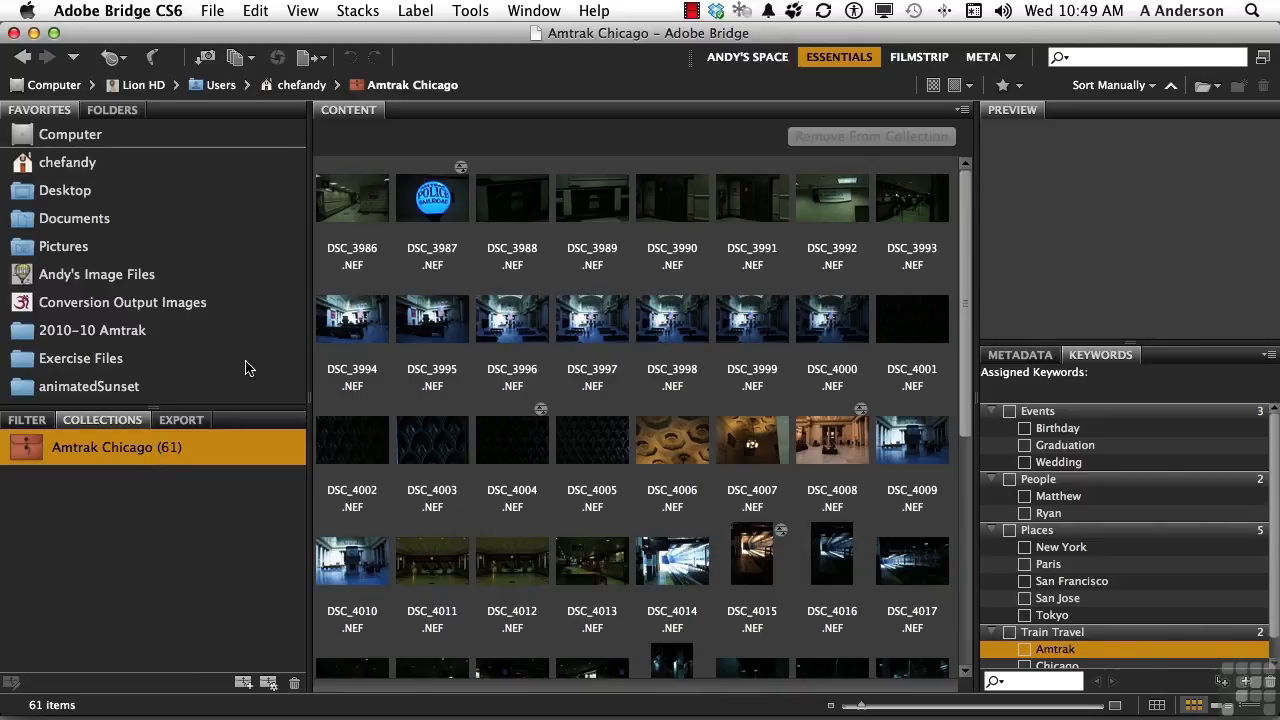
# Open the collection in Review Mode and browse the images, dropping unwanted shots from the selection.
pyautogui.click(240, 63)
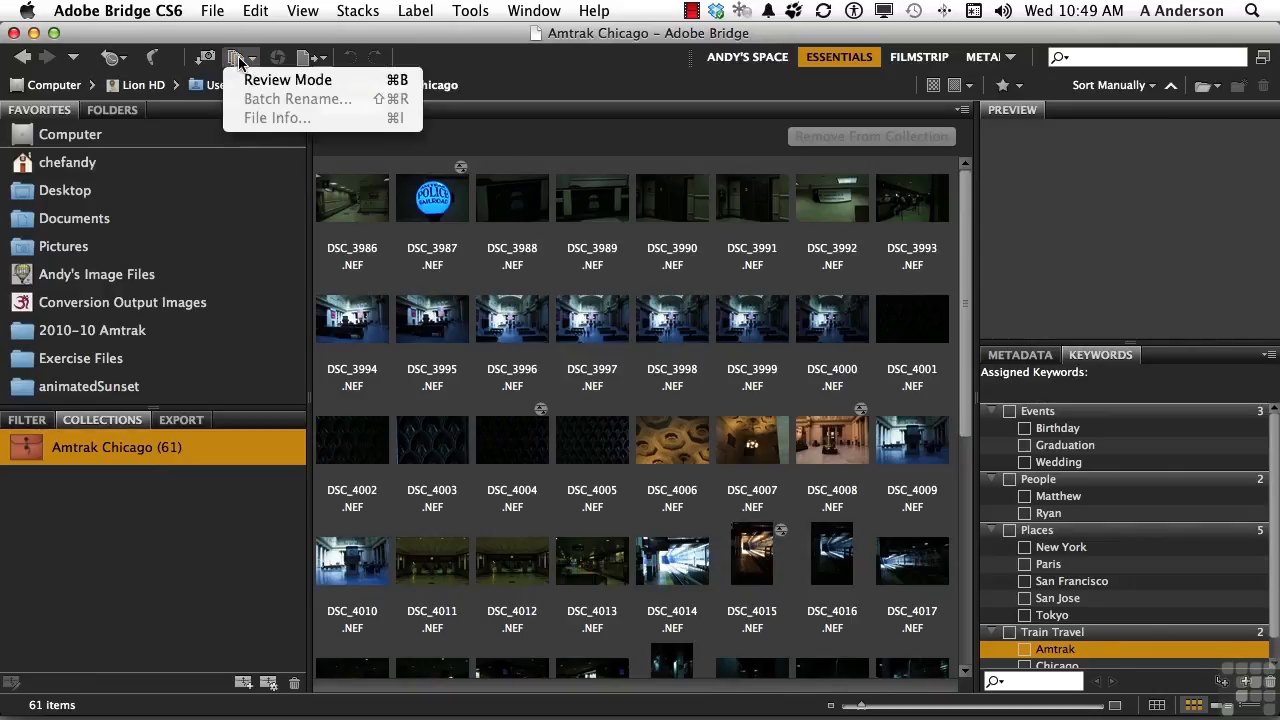
pyautogui.click(287, 80)
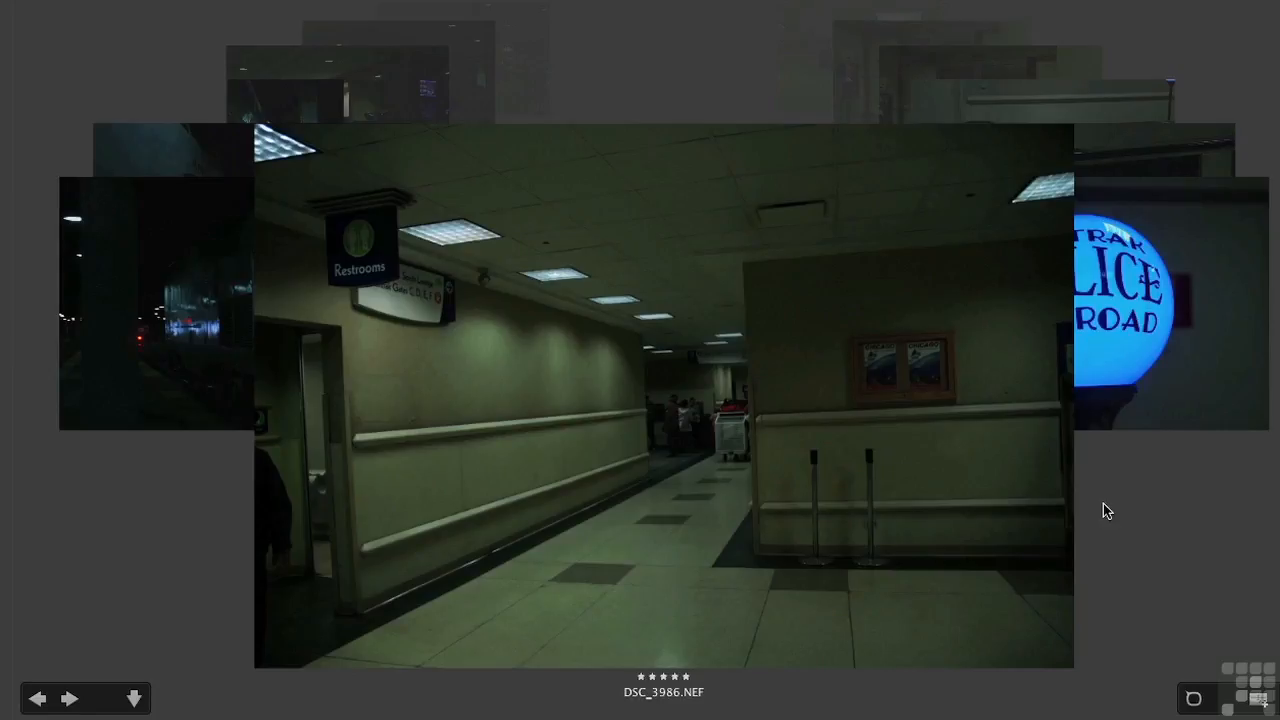
pyautogui.click(69, 699)
pyautogui.click(69, 699)
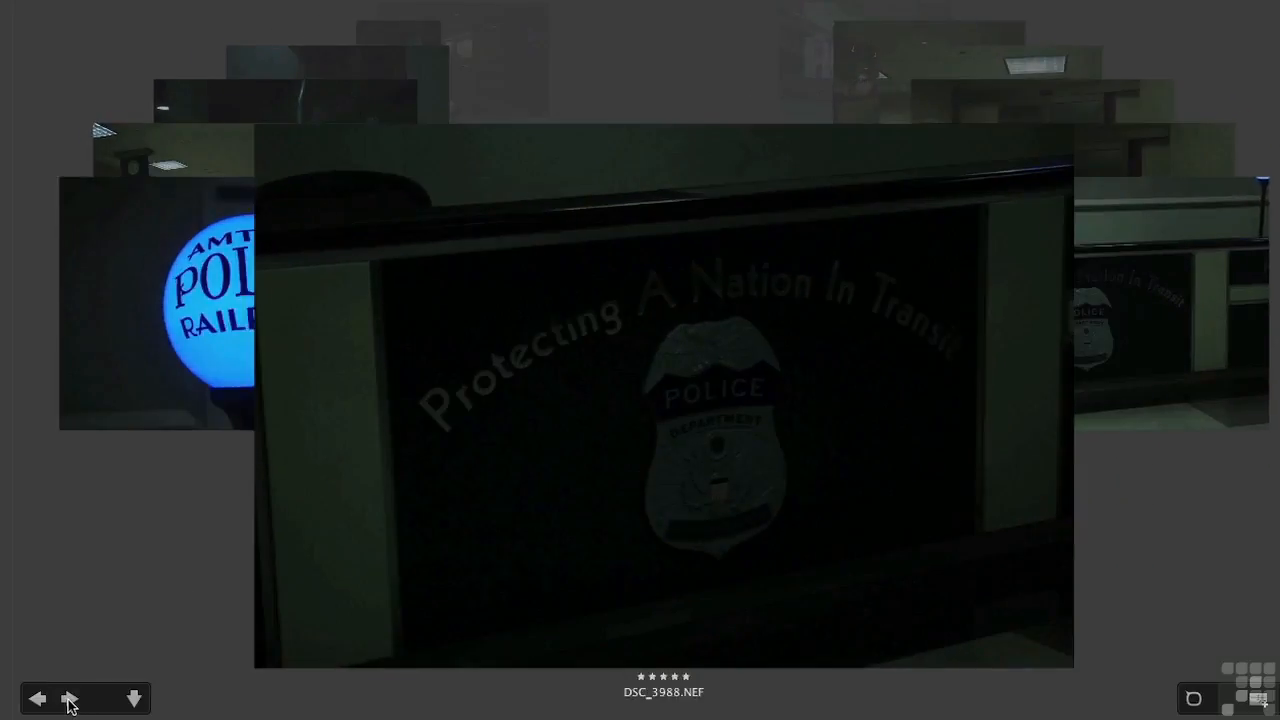
pyautogui.click(69, 699)
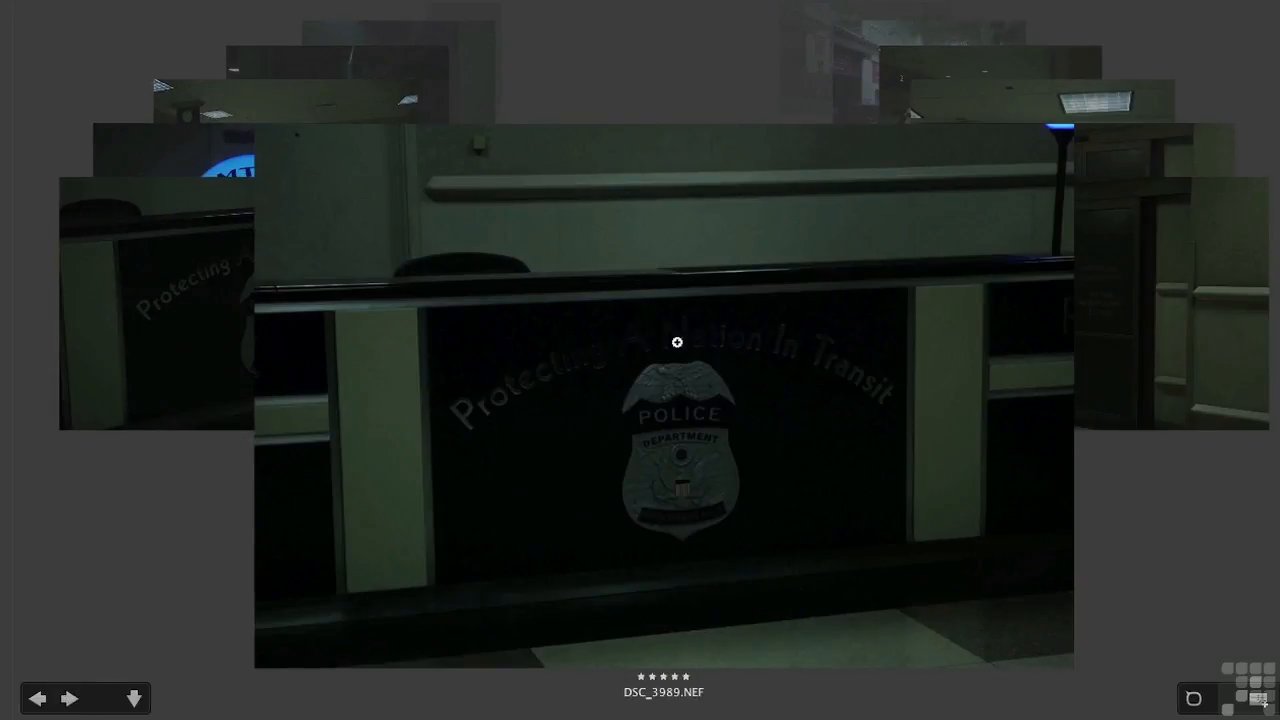
pyautogui.moveTo(663, 311); pyautogui.dragTo(669, 486)
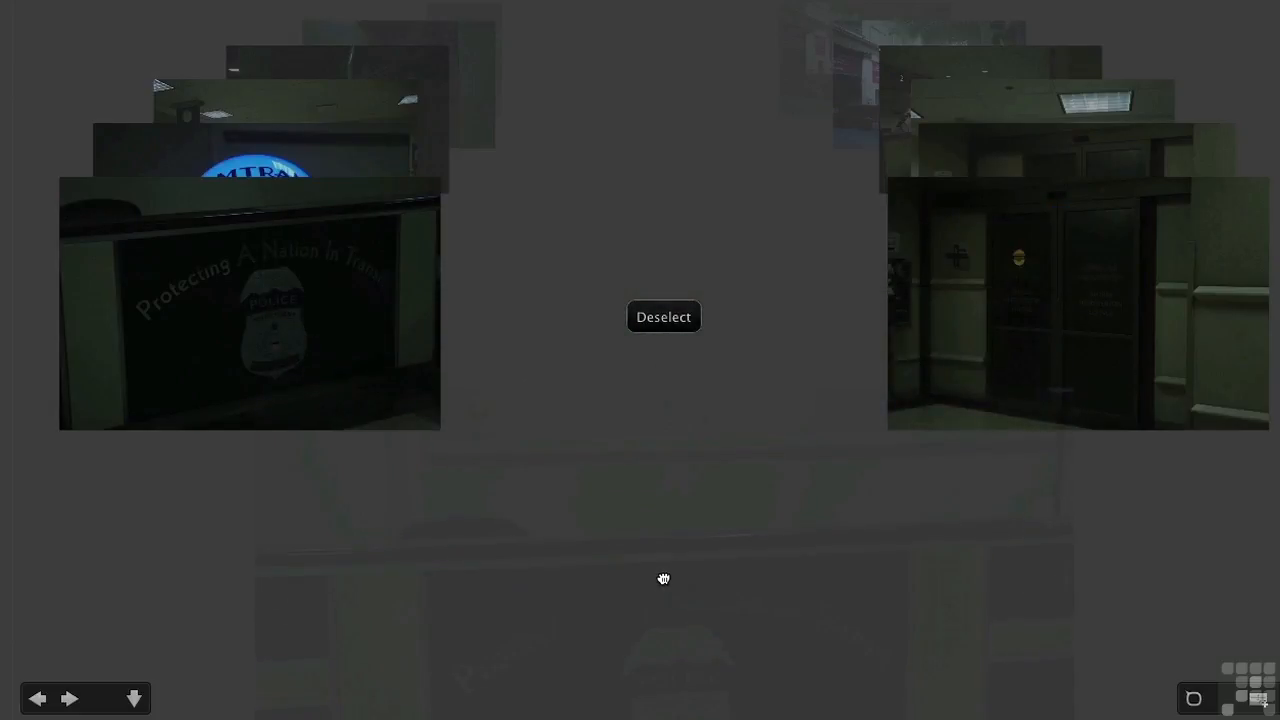
pyautogui.moveTo(663, 579); pyautogui.dragTo(665, 582)
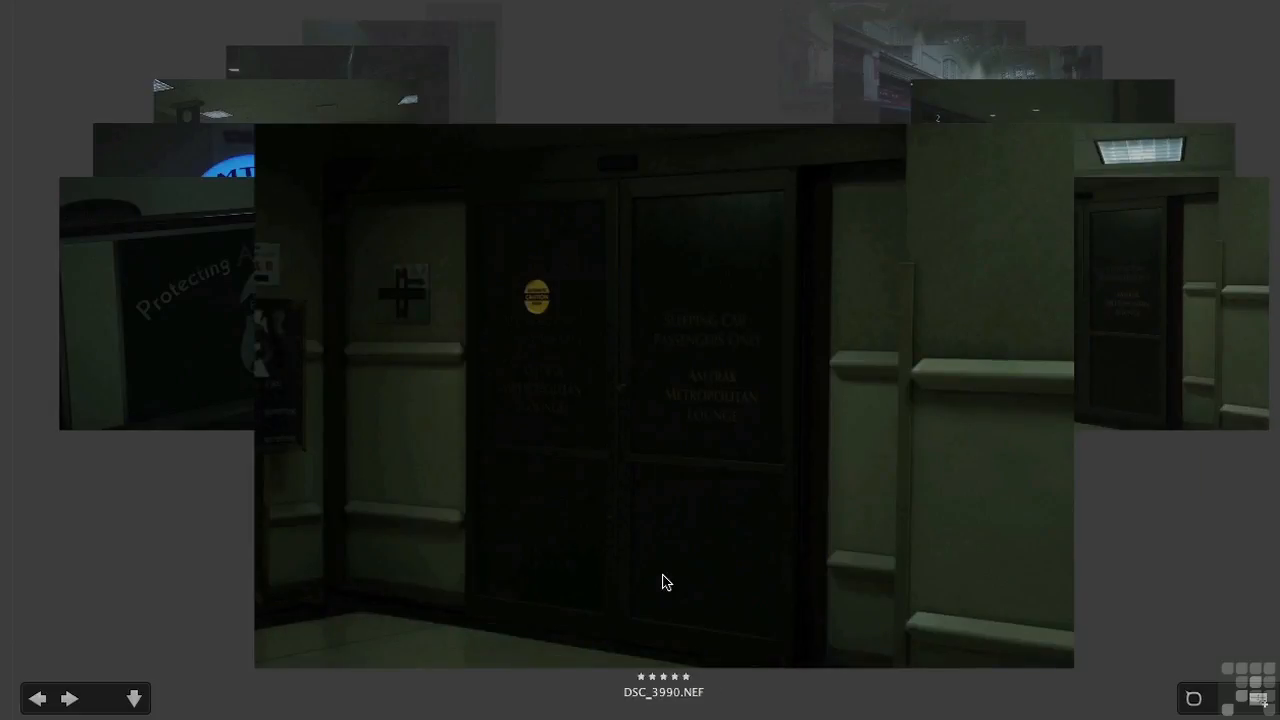
pyautogui.click(69, 699)
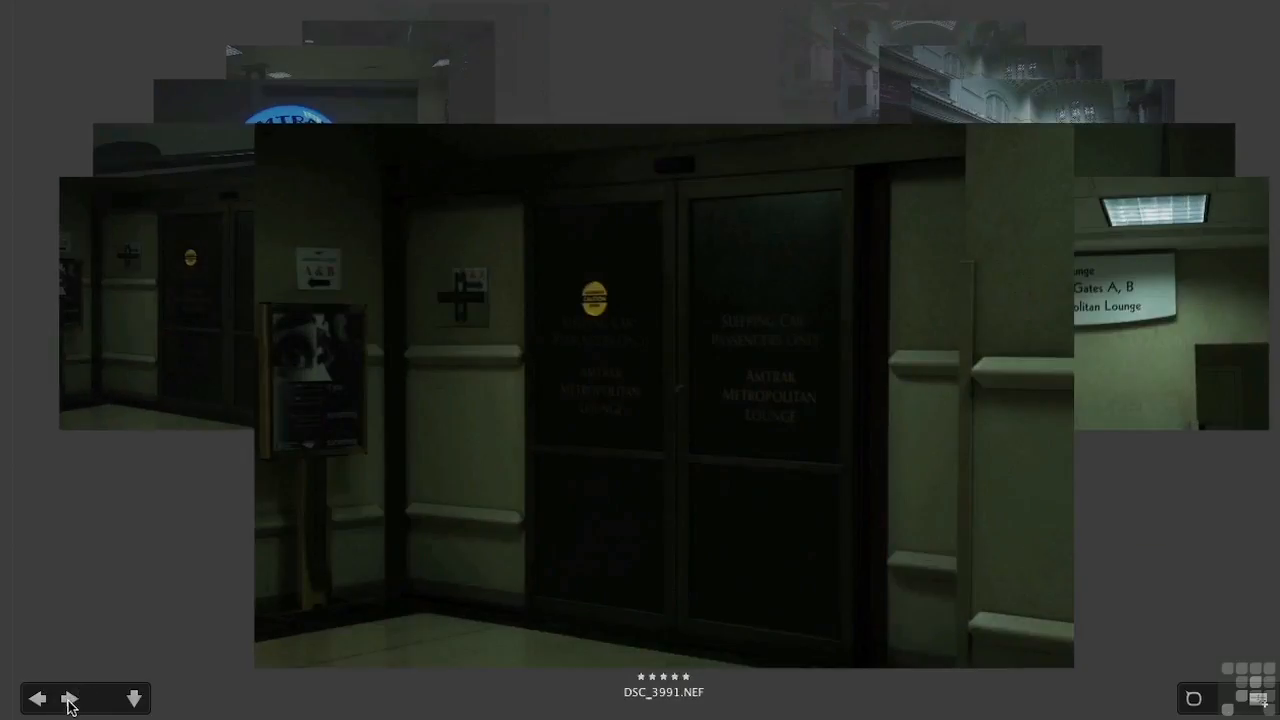
pyautogui.click(69, 699)
pyautogui.click(69, 699)
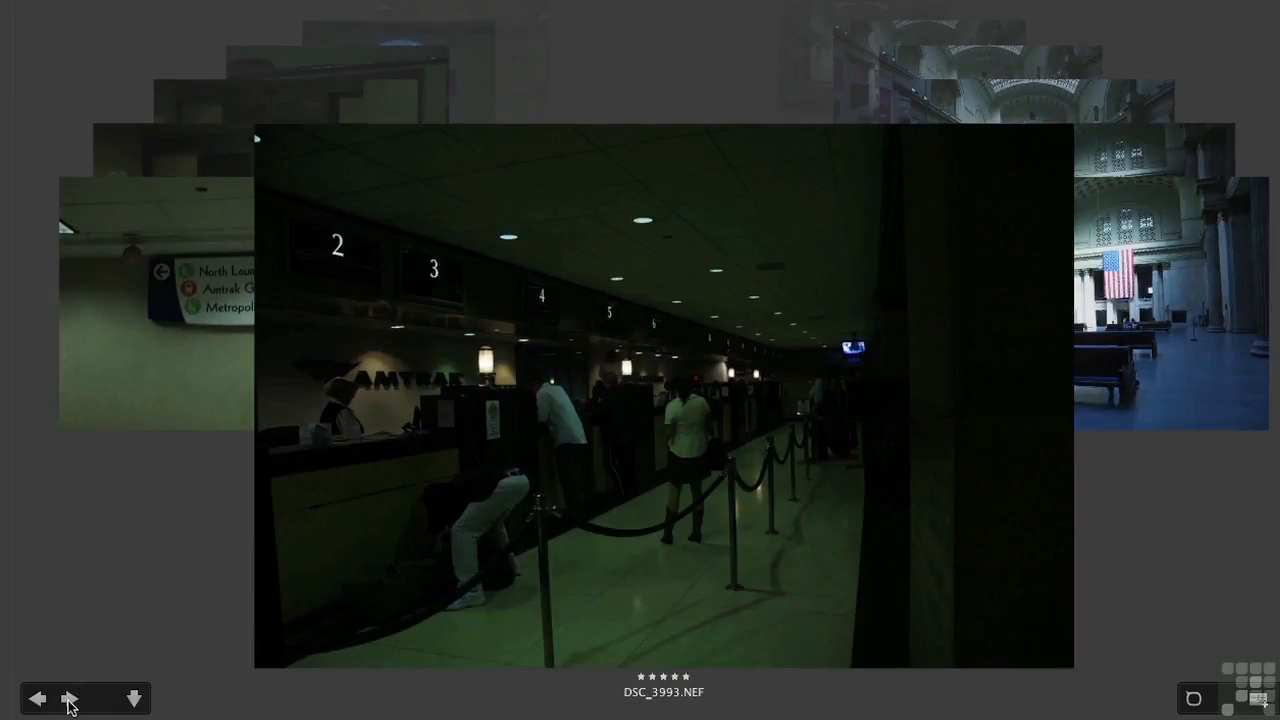
pyautogui.click(133, 699)
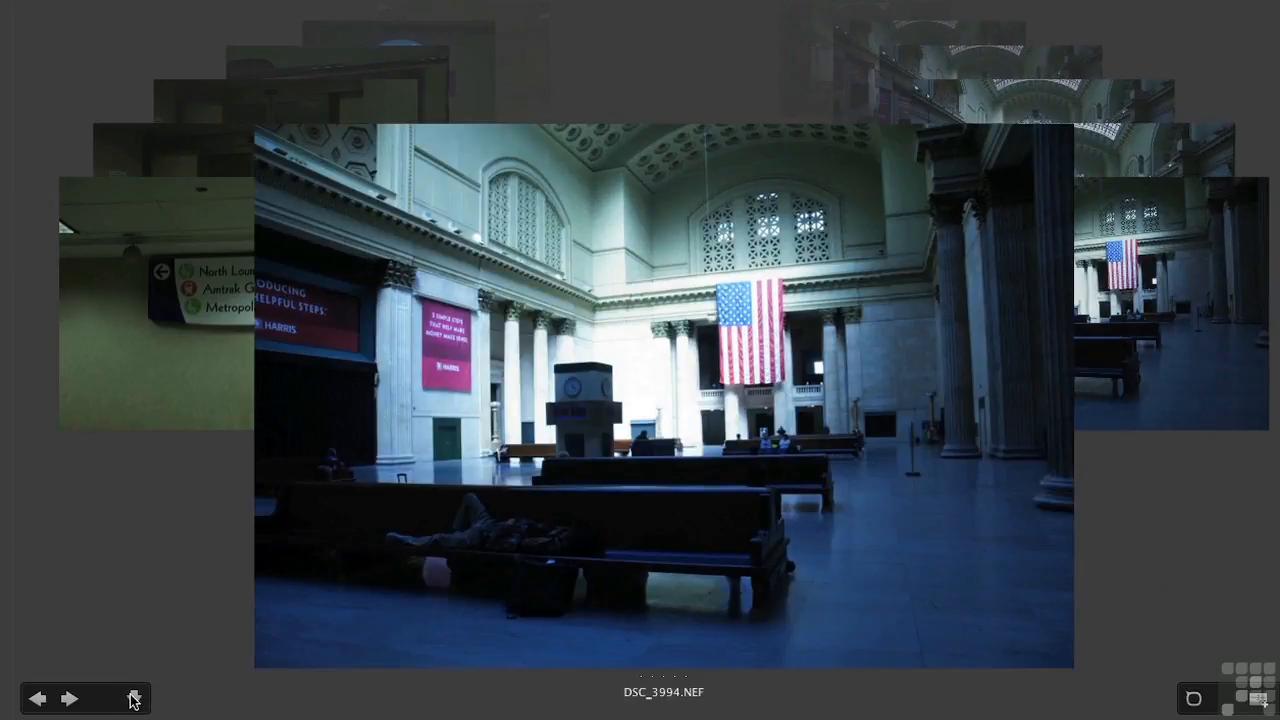
pyautogui.click(50, 699)
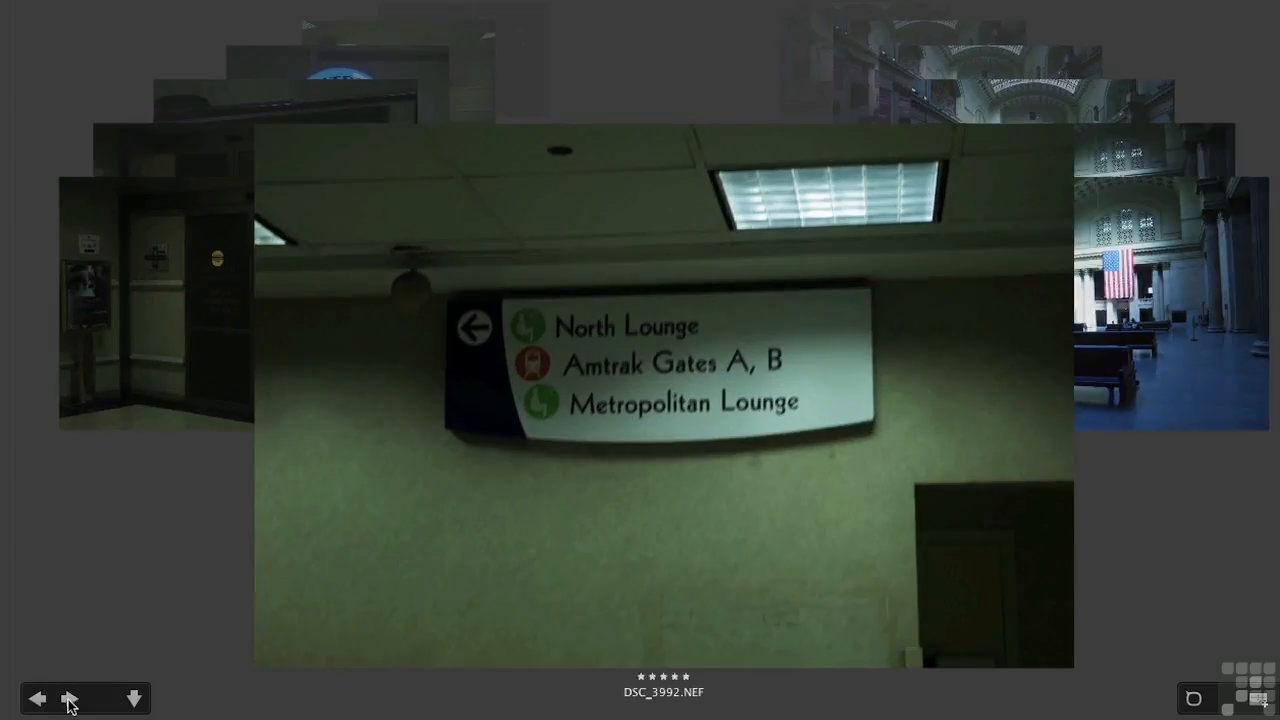
pyautogui.click(68, 700)
pyautogui.click(69, 701)
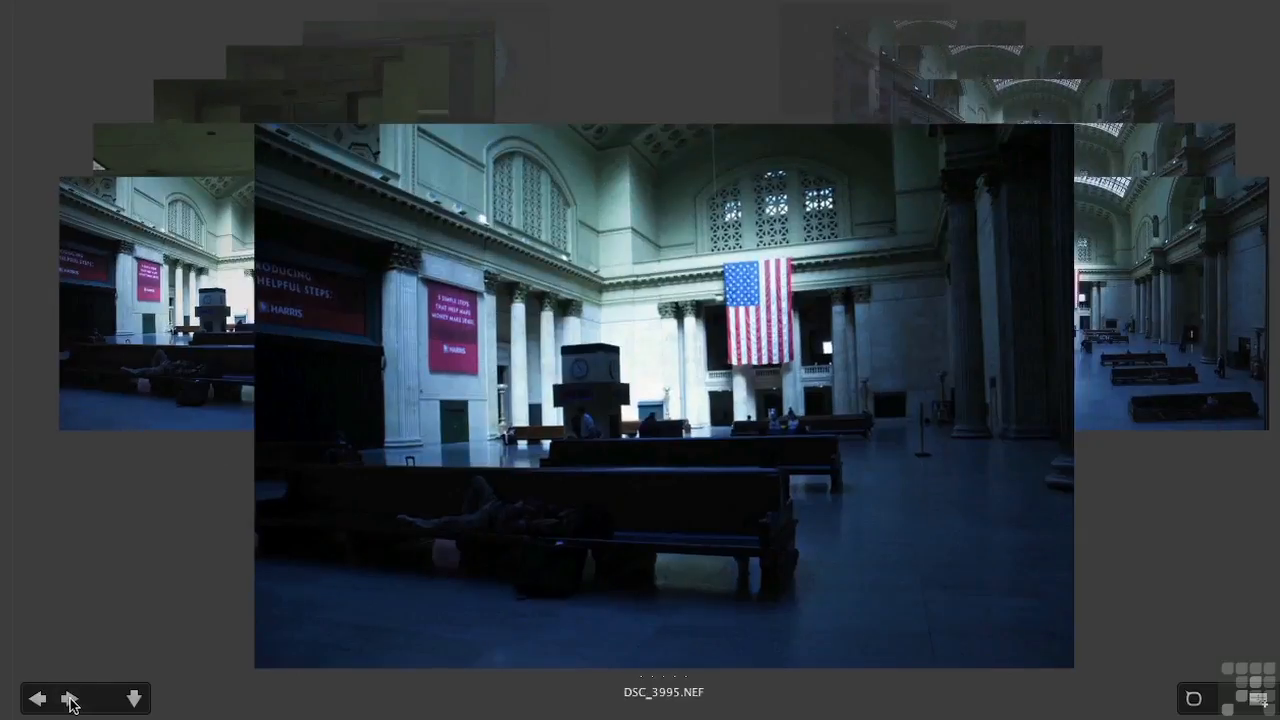
pyautogui.click(69, 701)
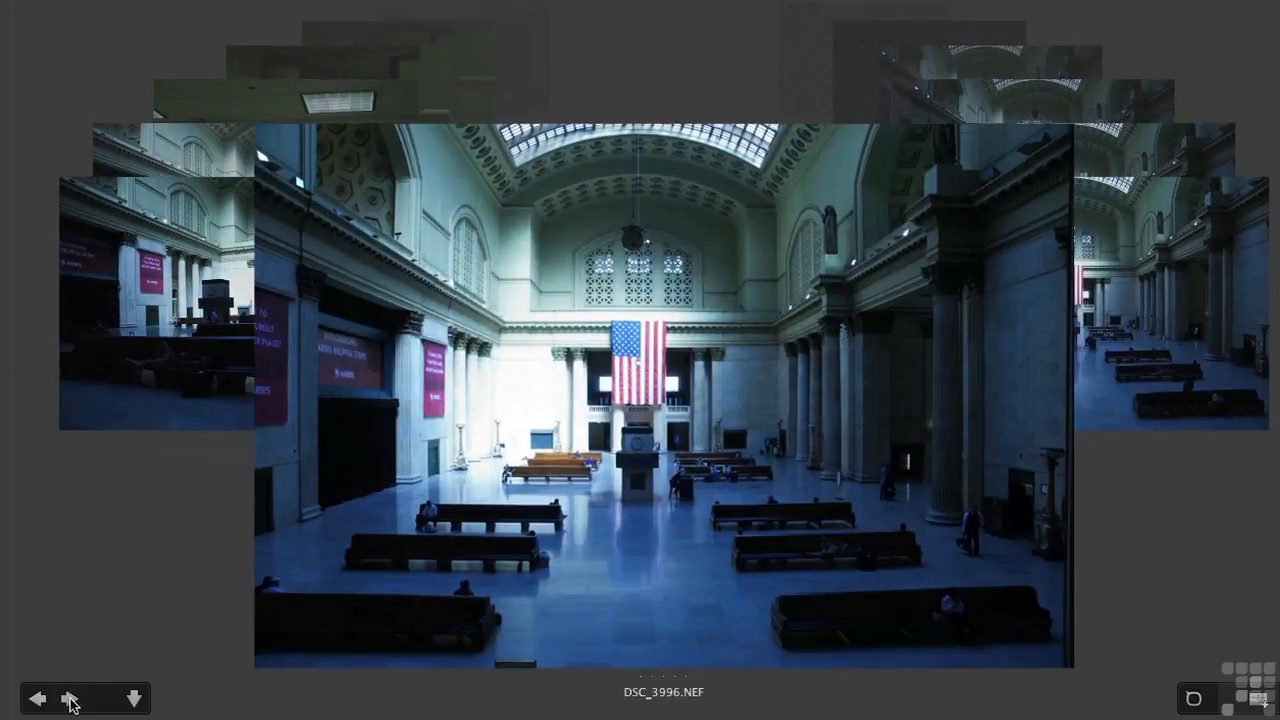
pyautogui.click(134, 699)
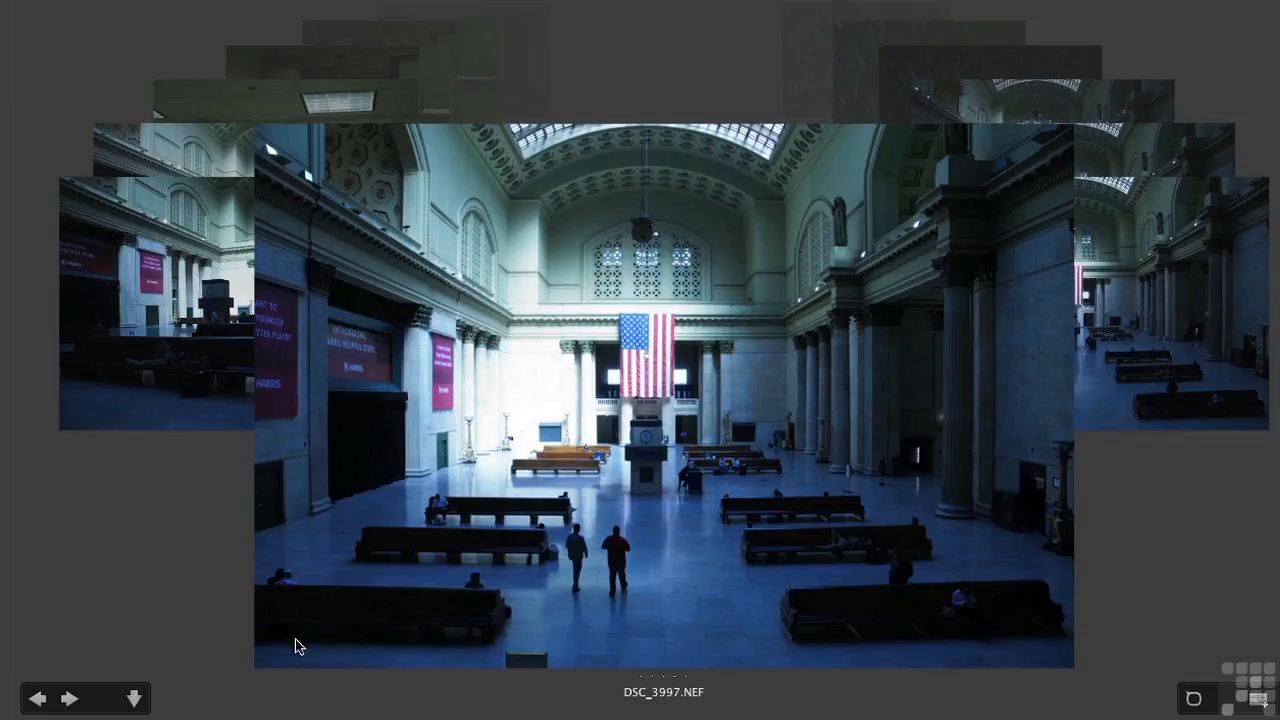
# Create a collection from Review Mode named Amtrak Cherry Picked Images.
pyautogui.click(1257, 698)
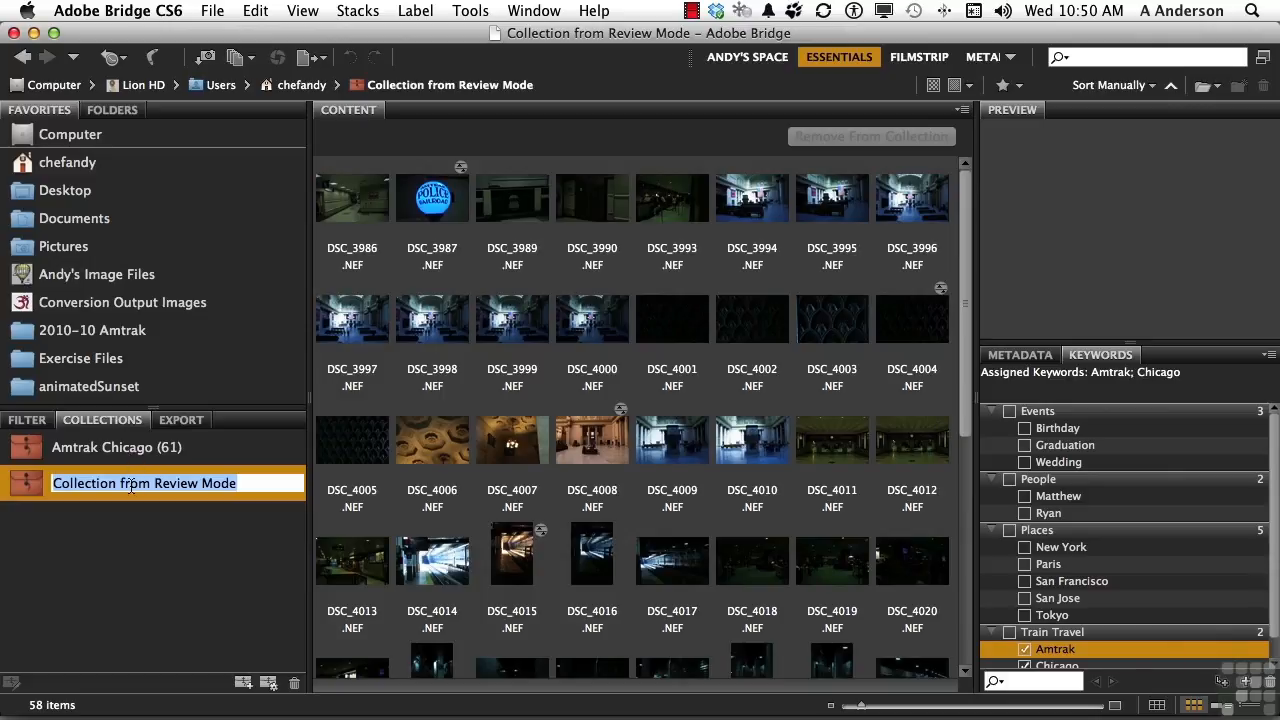
pyautogui.write('Amtrak Cherry Picked')
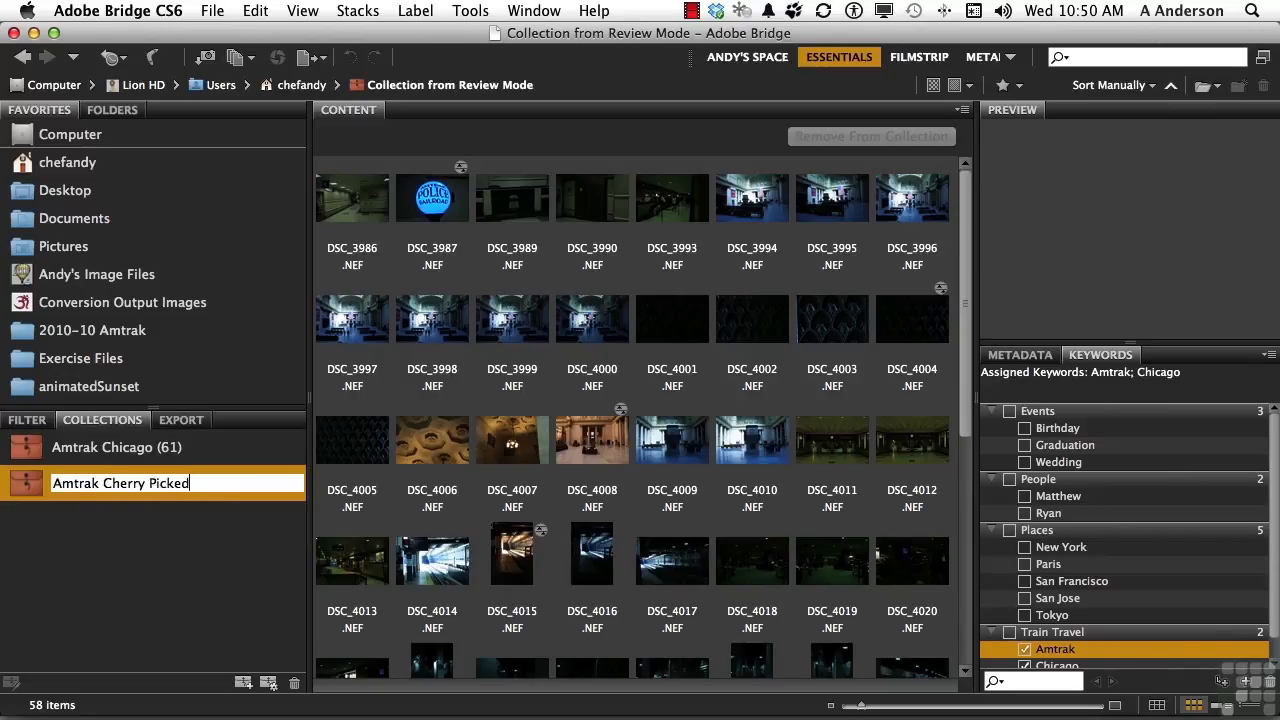
pyautogui.write(' Images')
pyautogui.press('Return')
# Create a smart collection in 2010-10 Amtrak with Keywords contains Amtrak and Rating equals five stars.
pyautogui.click(100, 487)
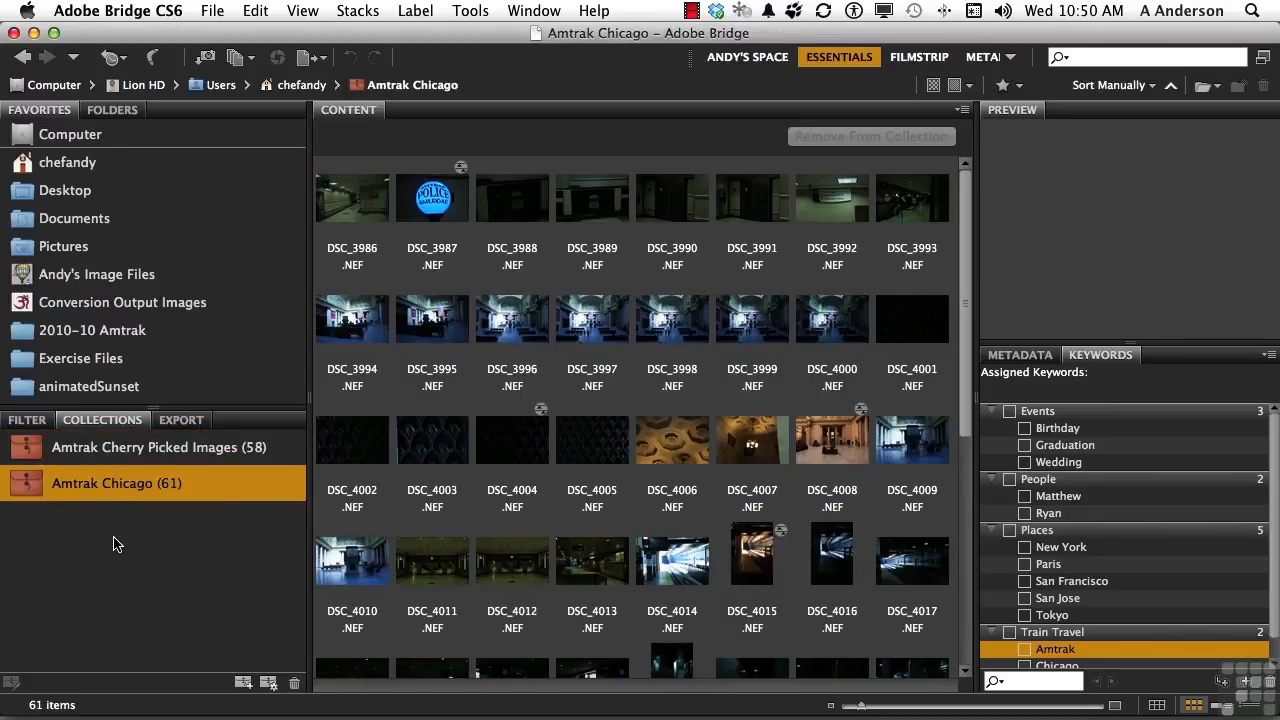
pyautogui.click(268, 684)
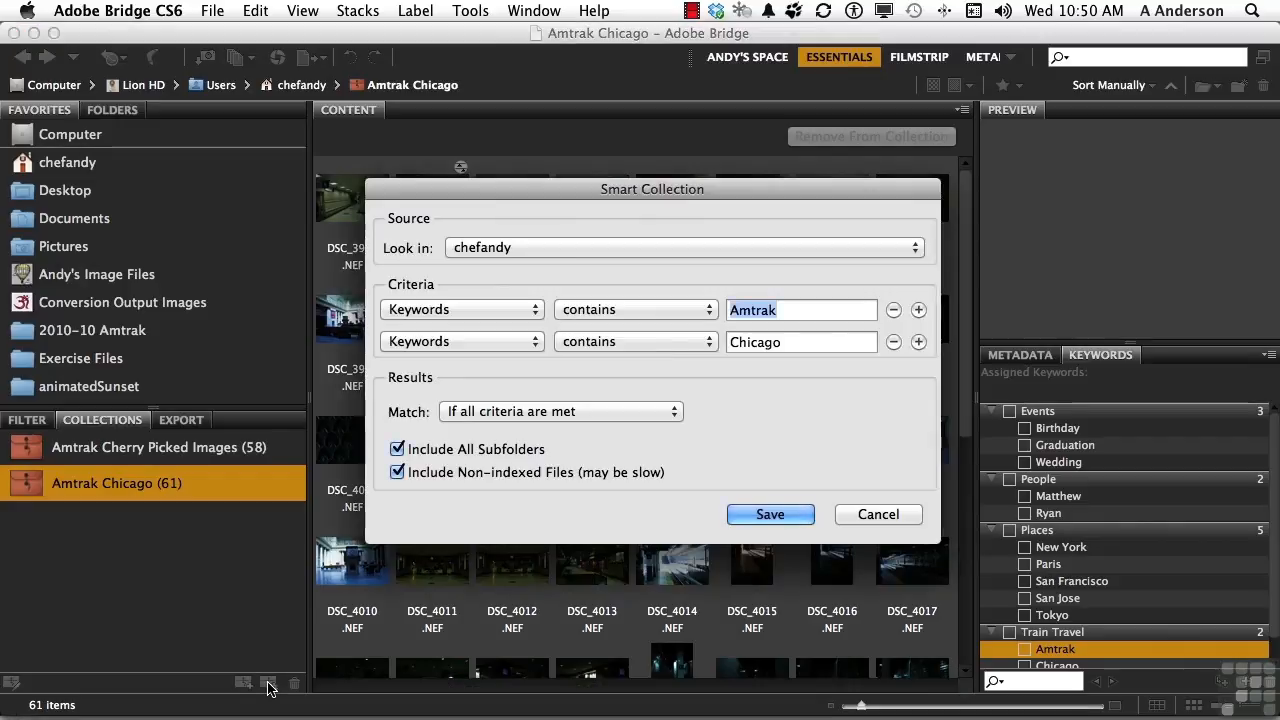
pyautogui.click(521, 244)
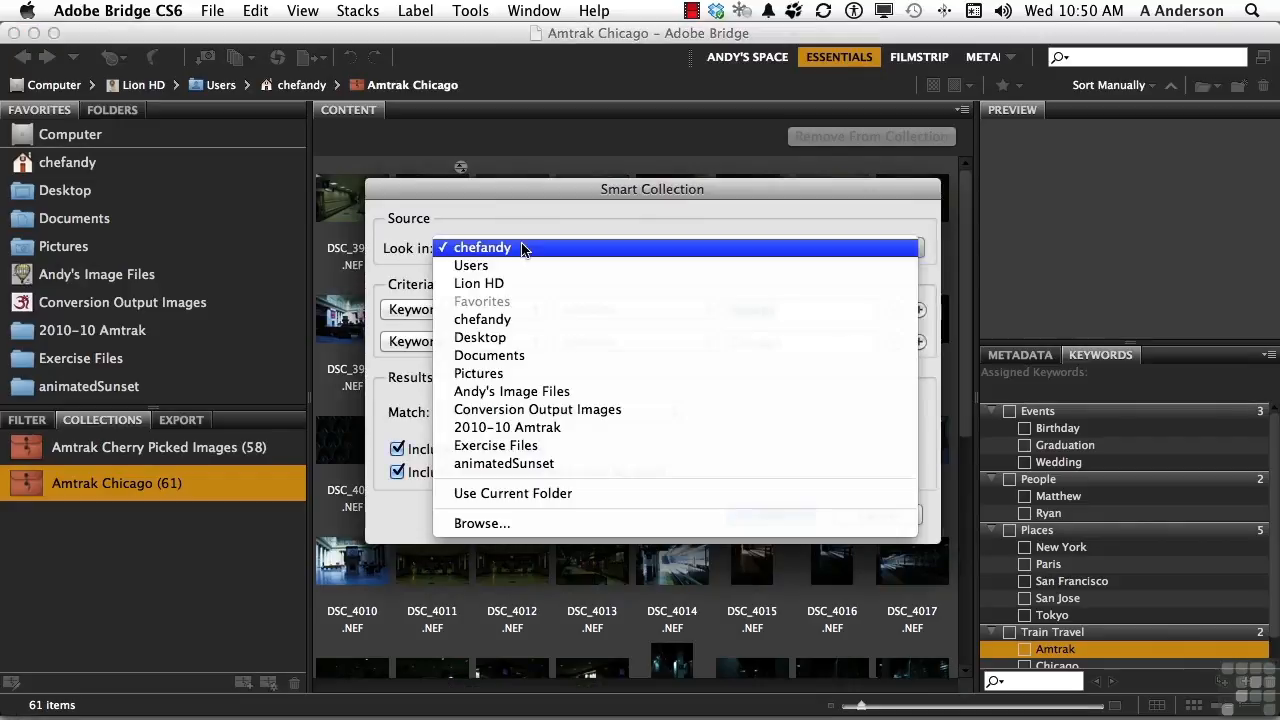
pyautogui.click(540, 428)
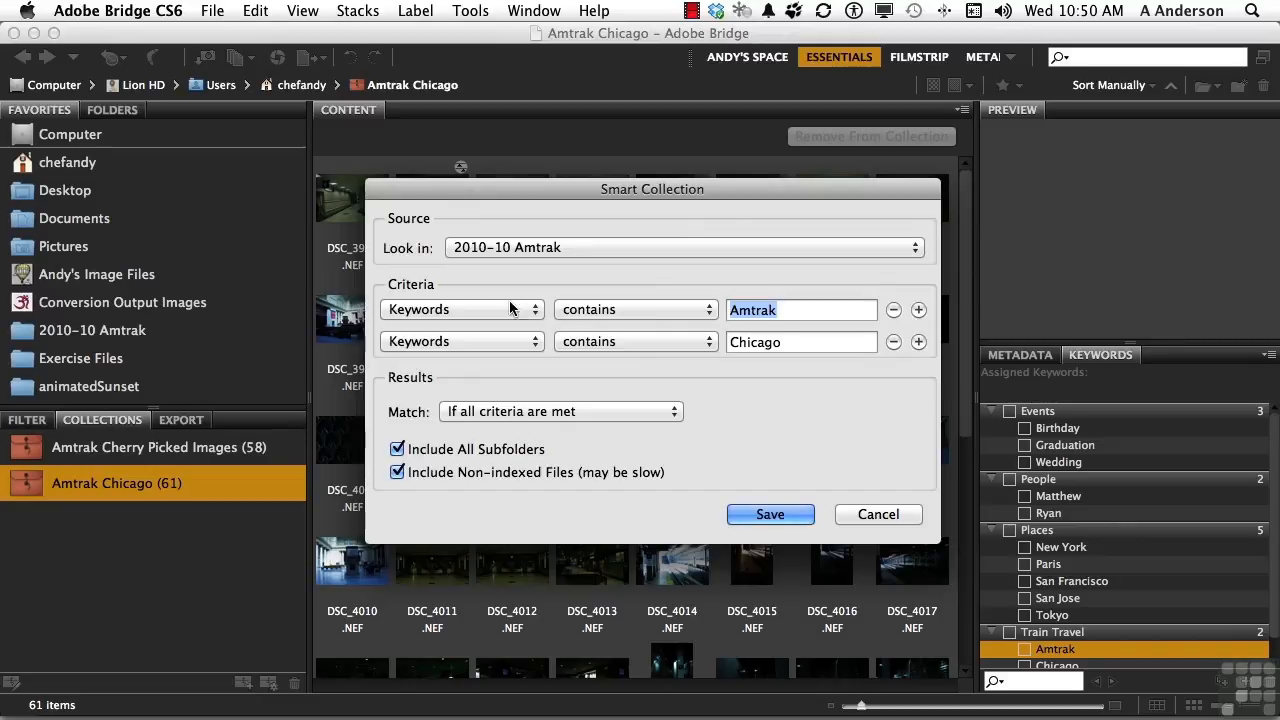
pyautogui.click(452, 343)
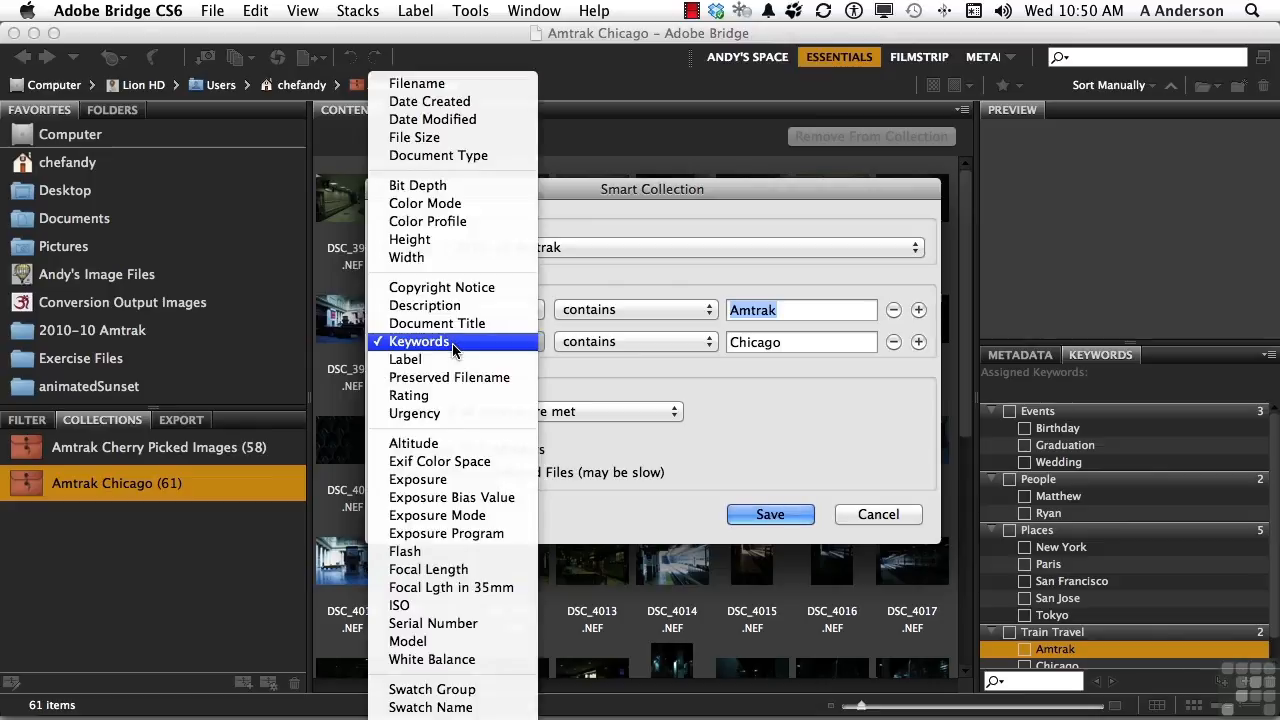
pyautogui.click(455, 396)
pyautogui.click(771, 337)
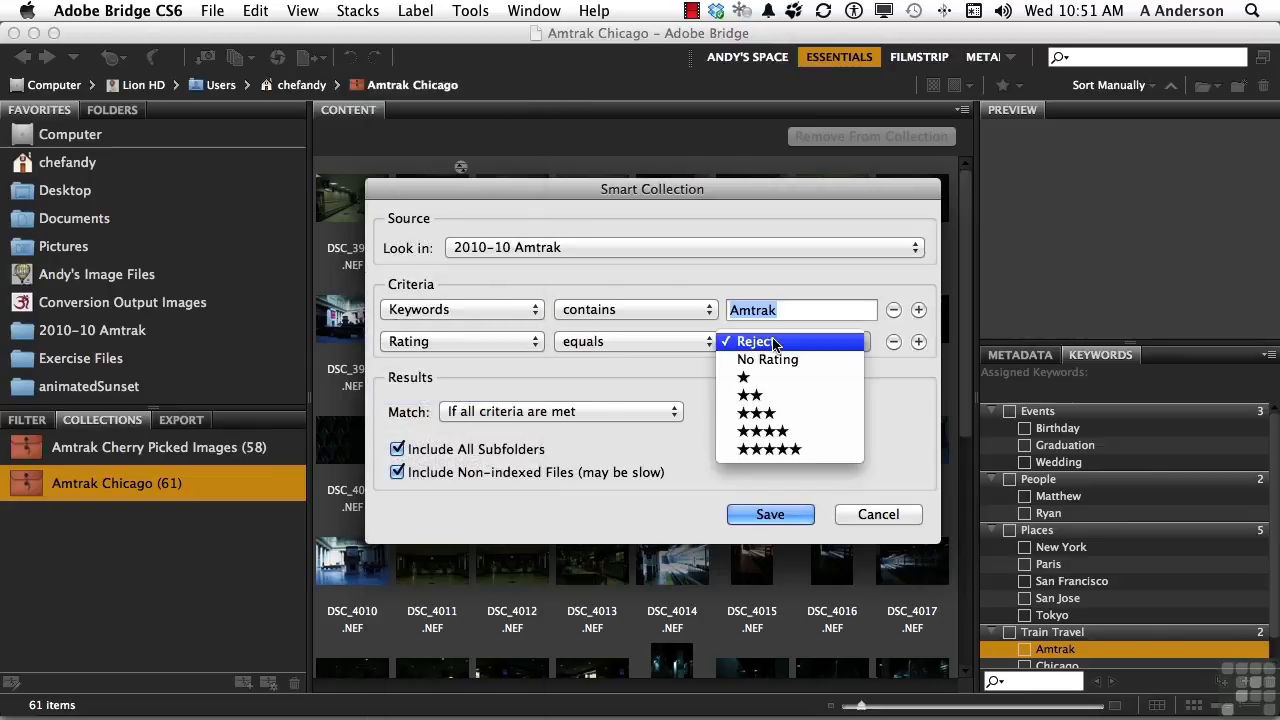
pyautogui.click(786, 450)
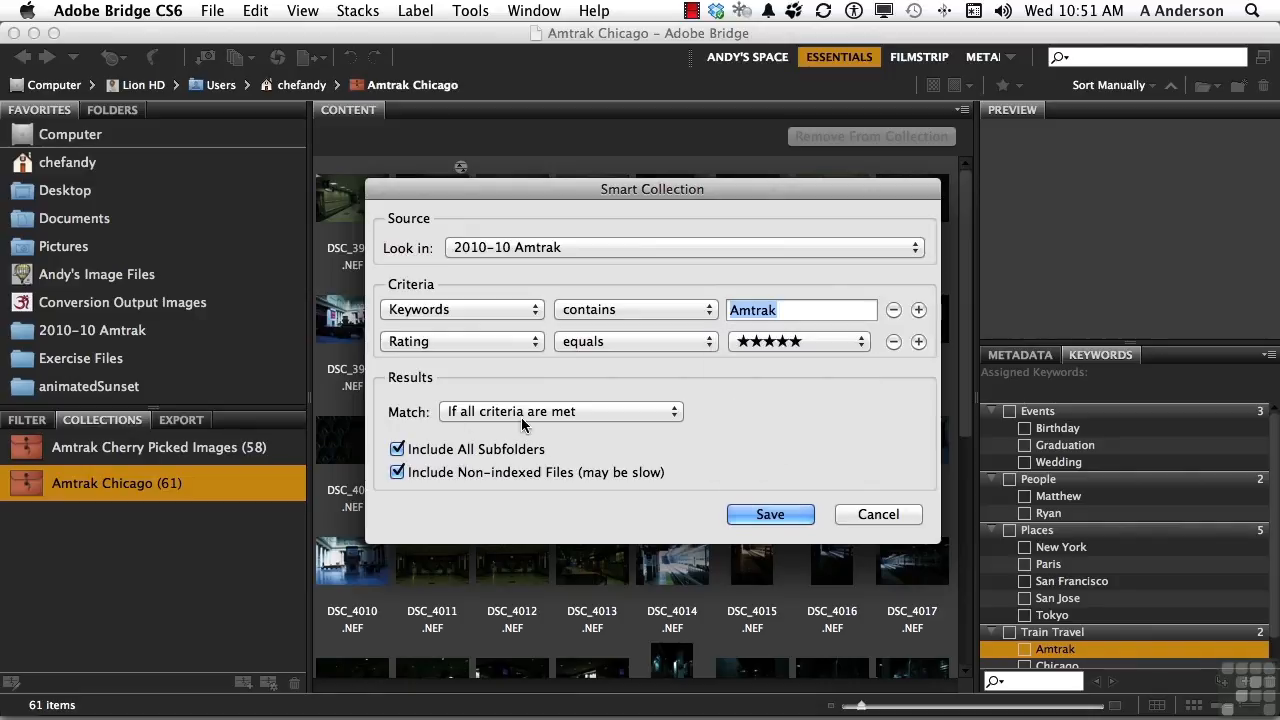
pyautogui.click(770, 514)
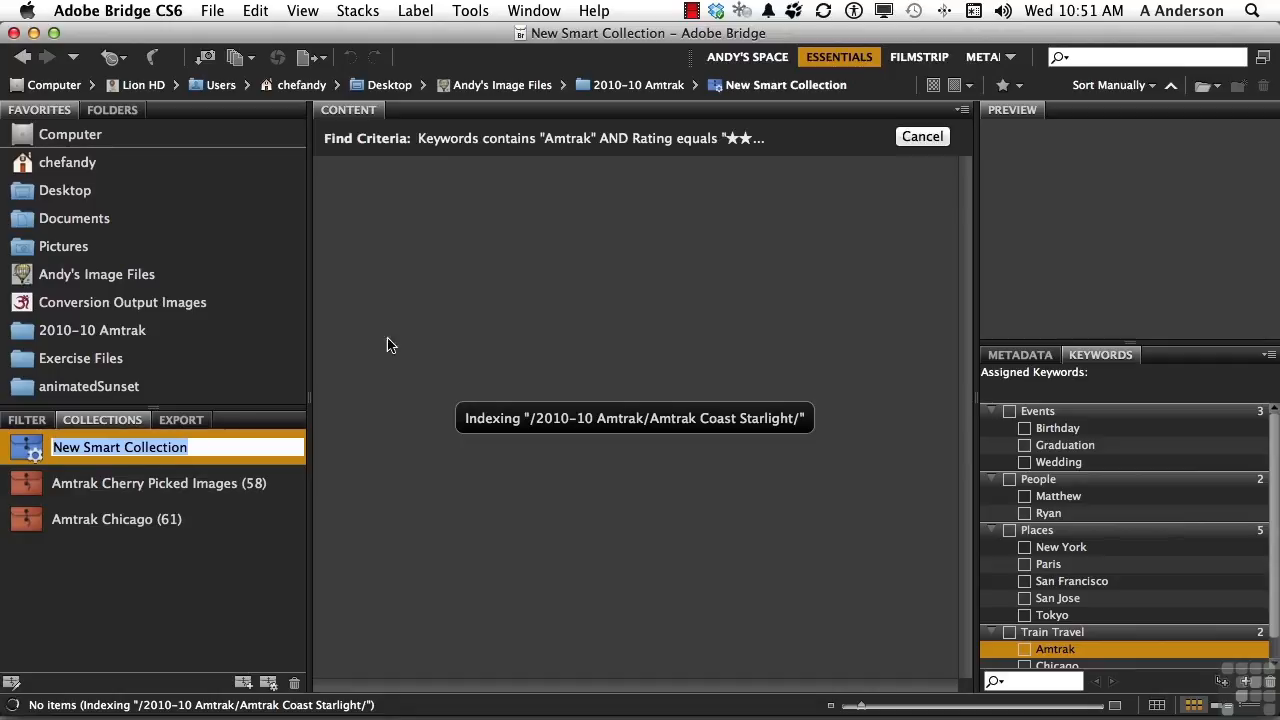
# Rate the first eight images in the 09-3--2010 Texas Eagle Day 1 folder five stars, then open the New Smart Collection.
pyautogui.click(128, 340)
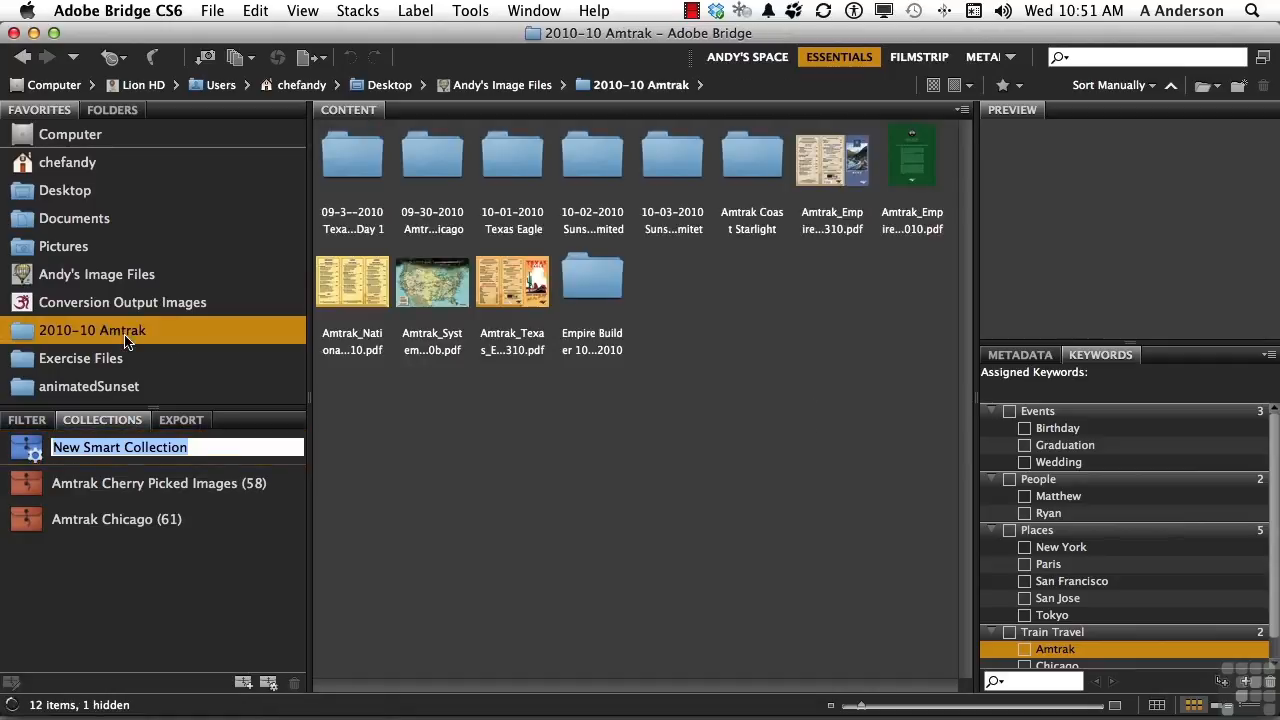
pyautogui.doubleClick(340, 173)
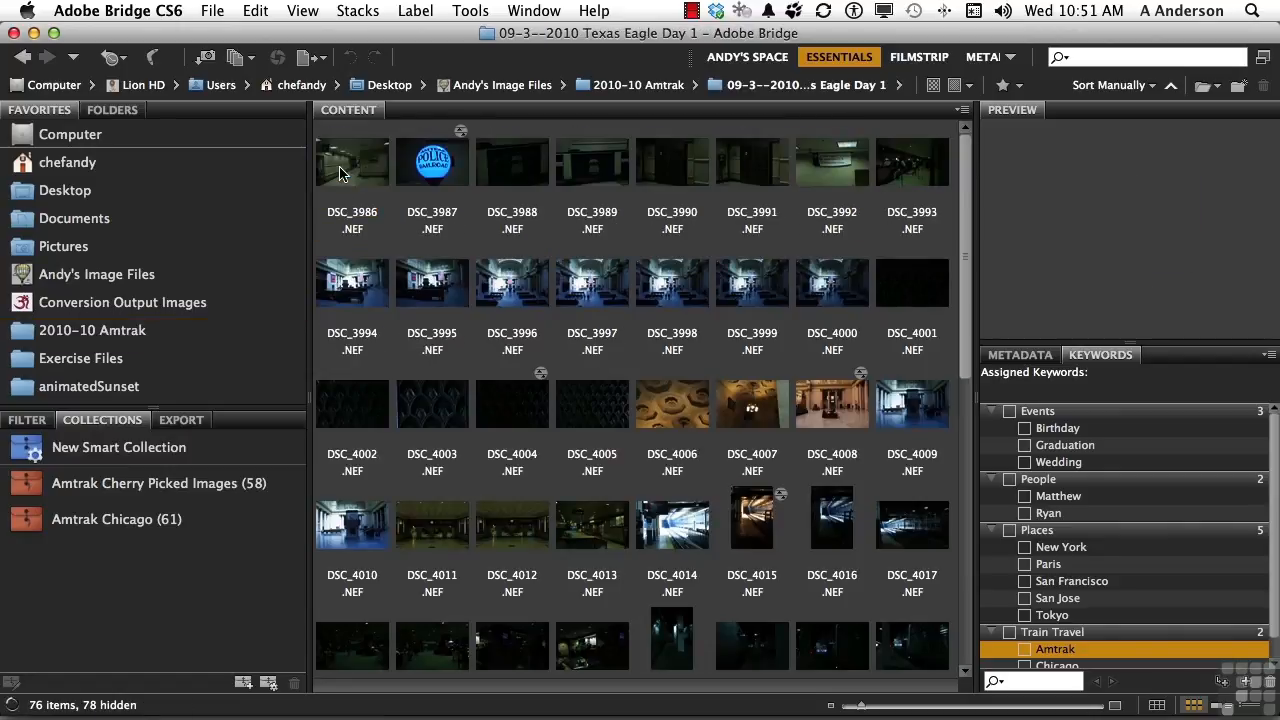
pyautogui.click(348, 176)
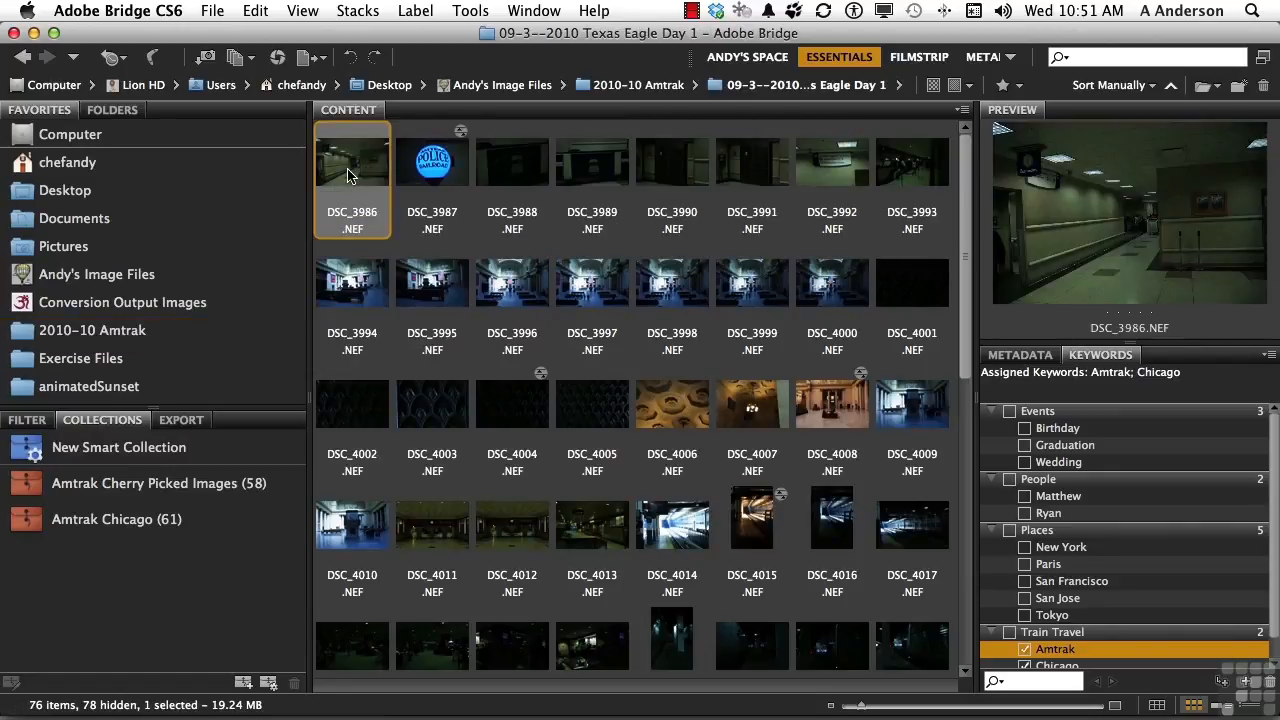
pyautogui.keyDown('shift'); pyautogui.click(916, 176); pyautogui.keyUp('shift')
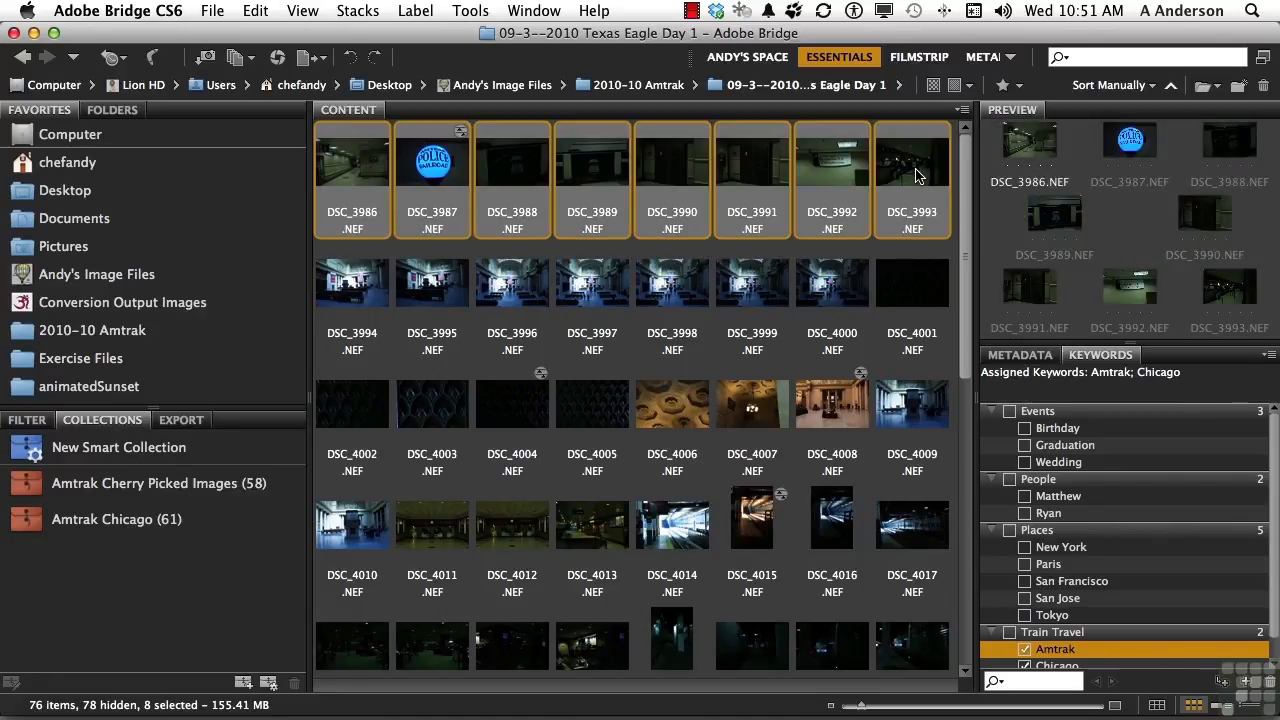
pyautogui.press('super+5')
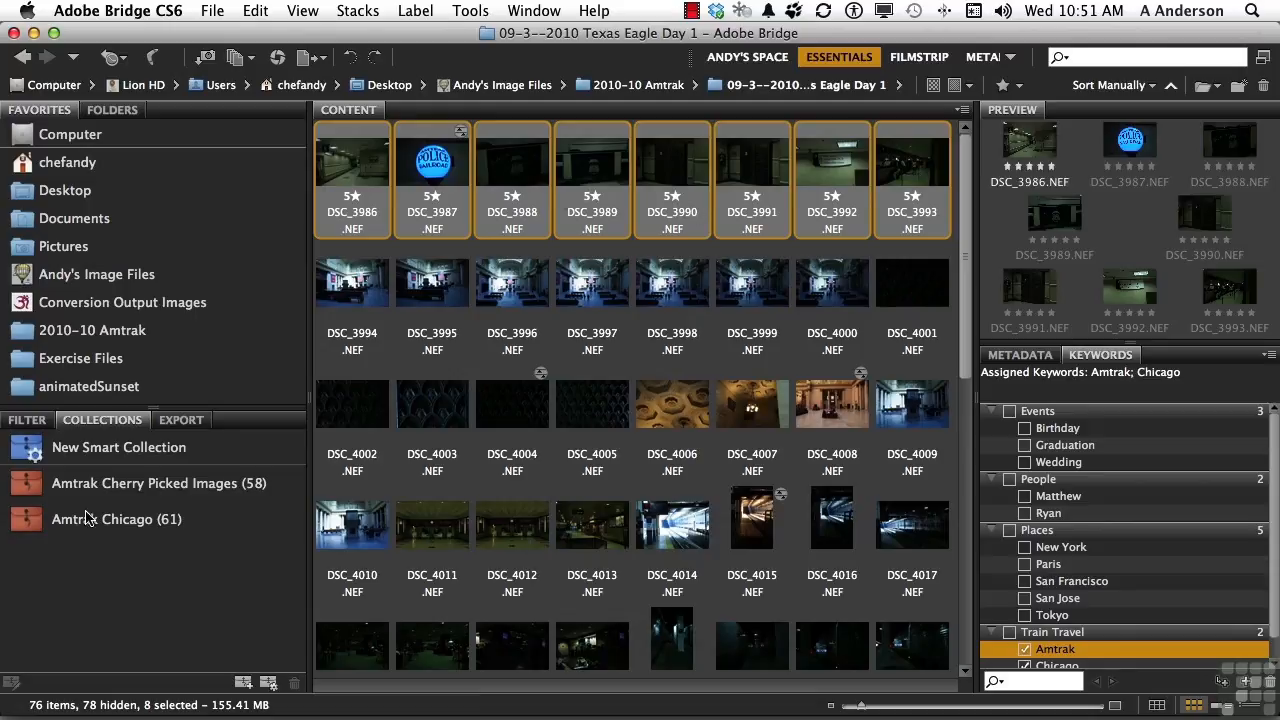
pyautogui.click(90, 456)
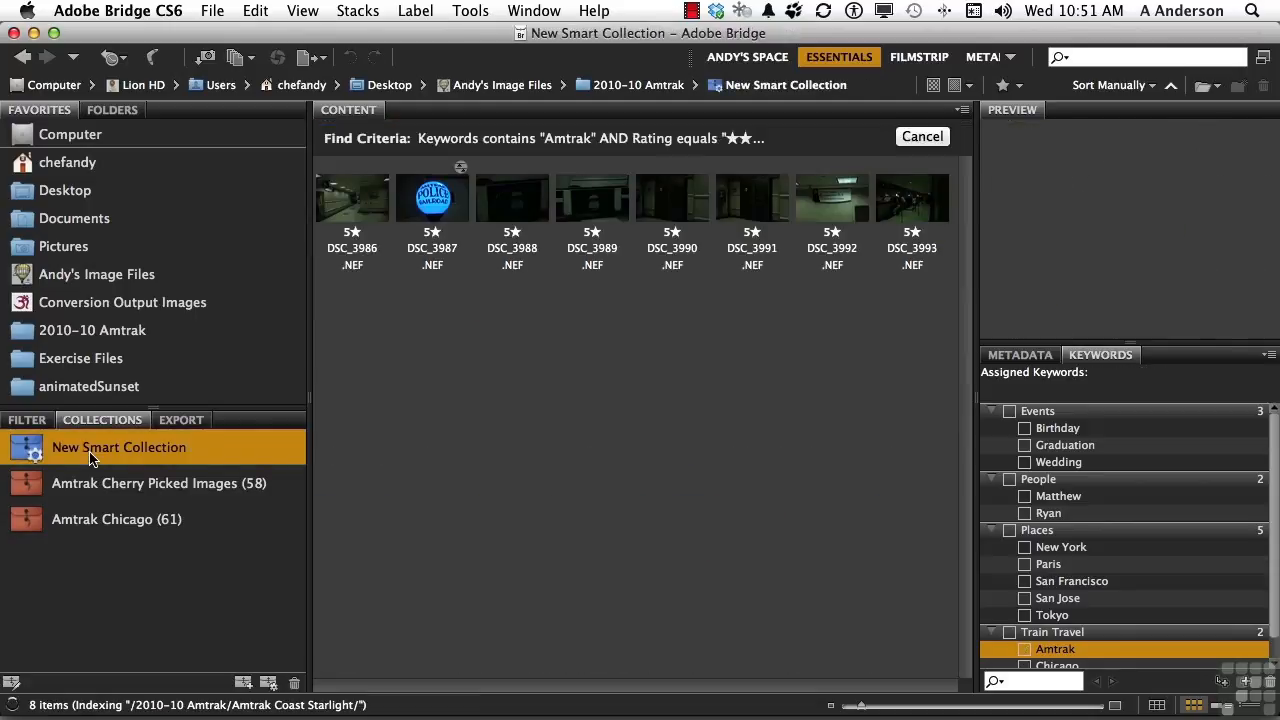